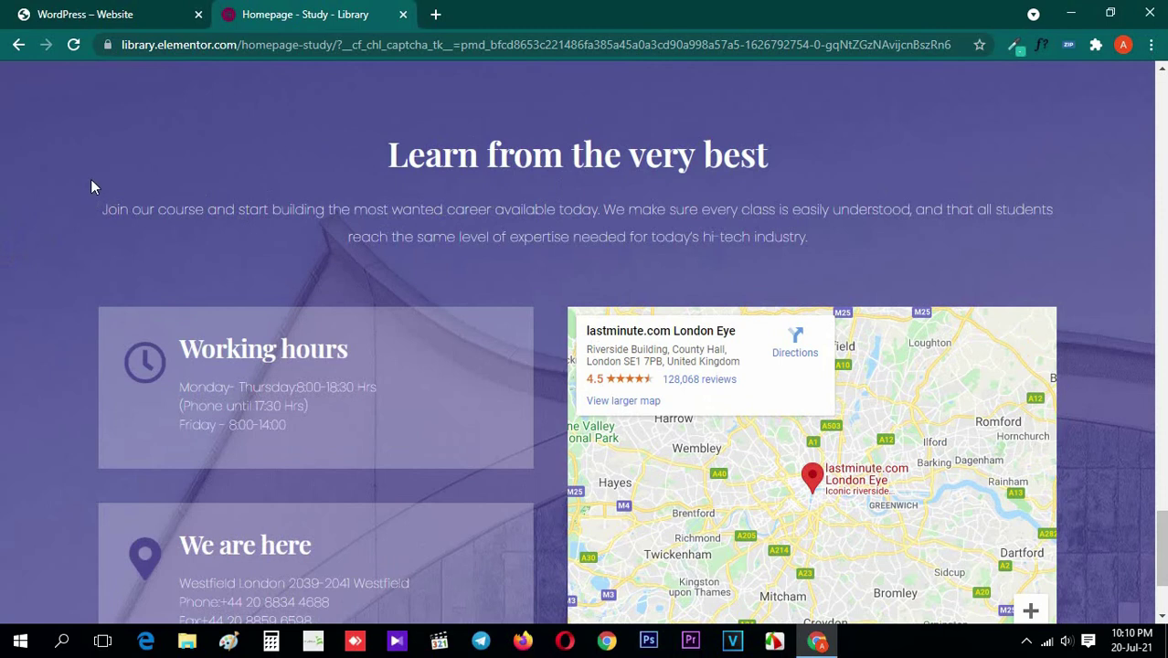
Open the WordPress site's home page for editing with Elementor in a new browser tab
scroll(183, 203, "down", 2)
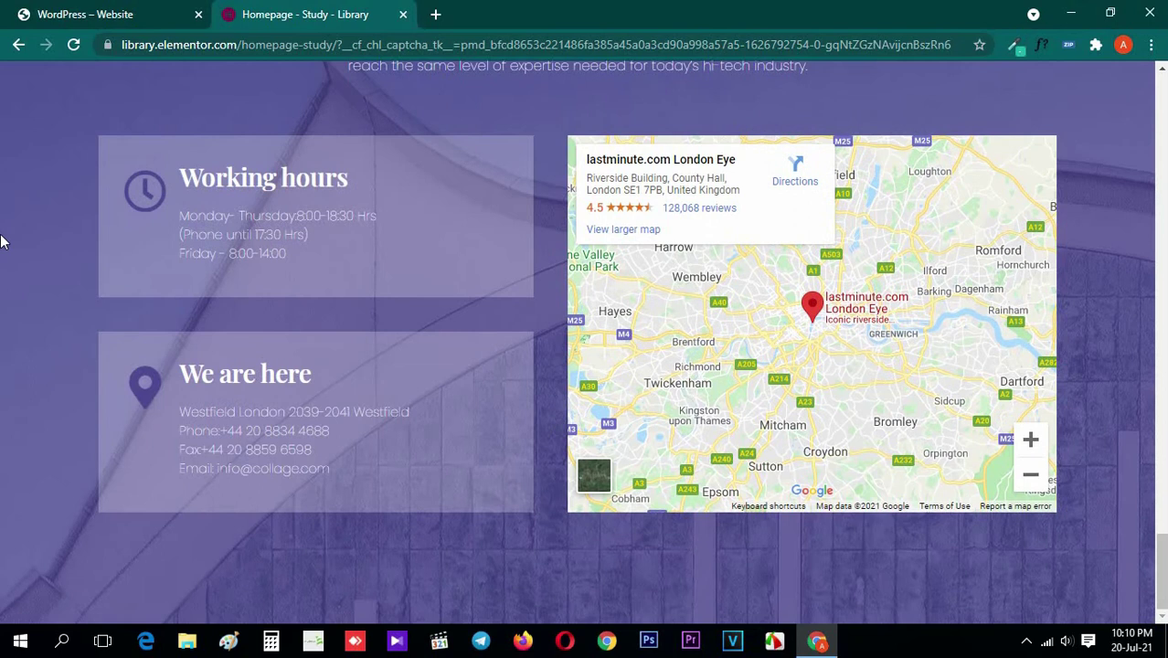
left_click(97, 11)
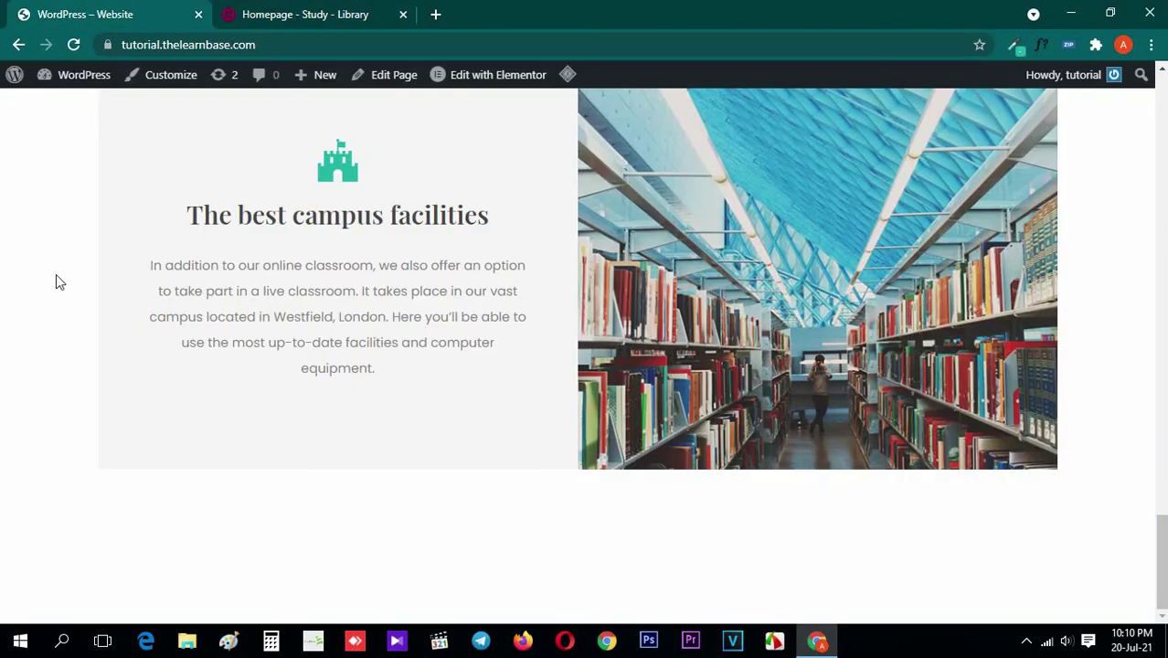
right_click(483, 78)
left_click(498, 89)
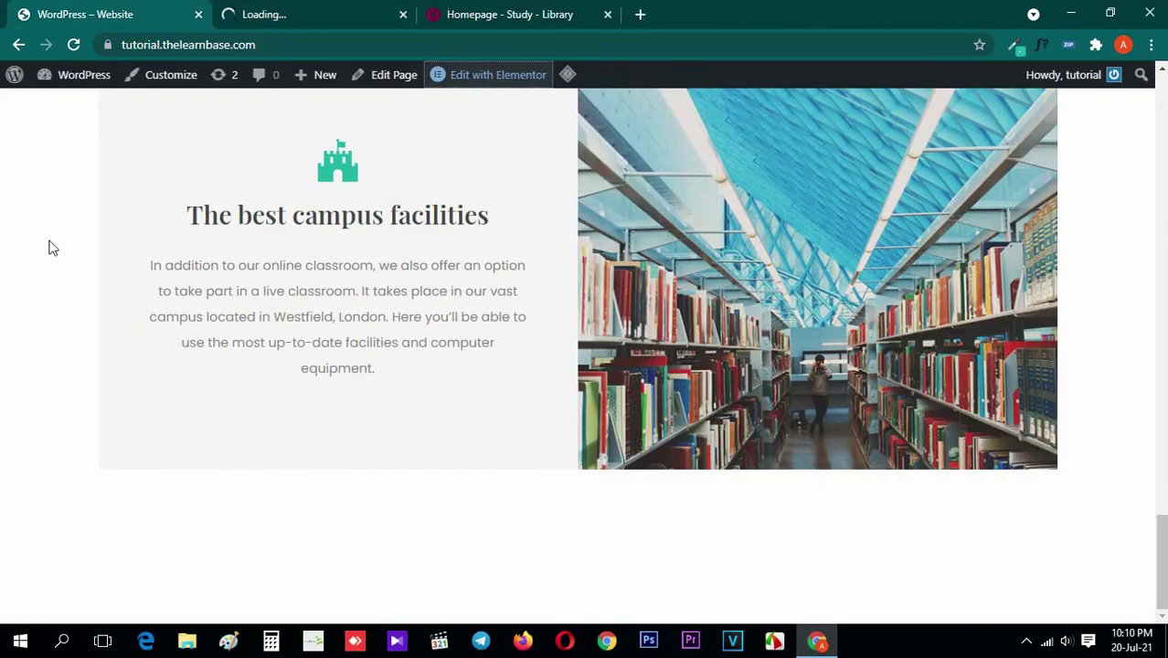
Inspect the "Learn from the very best" section on the reference page and open its background image study-footer.jpg
left_click(548, 11)
scroll(28, 421, "up", 2)
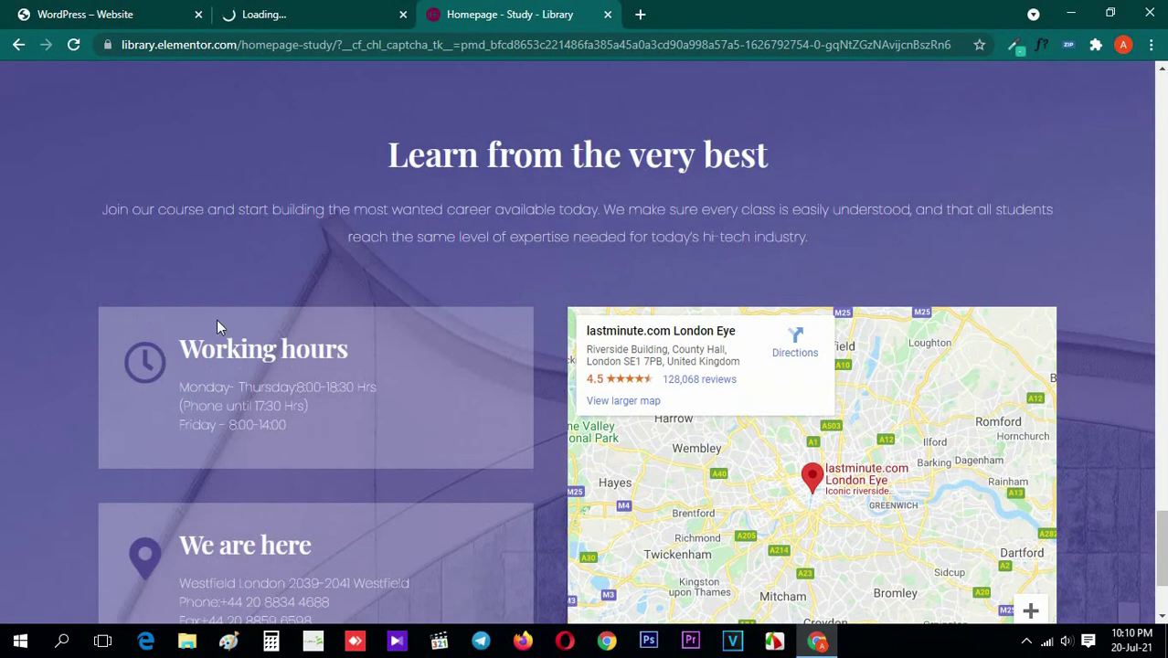
scroll(235, 271, "down", 2)
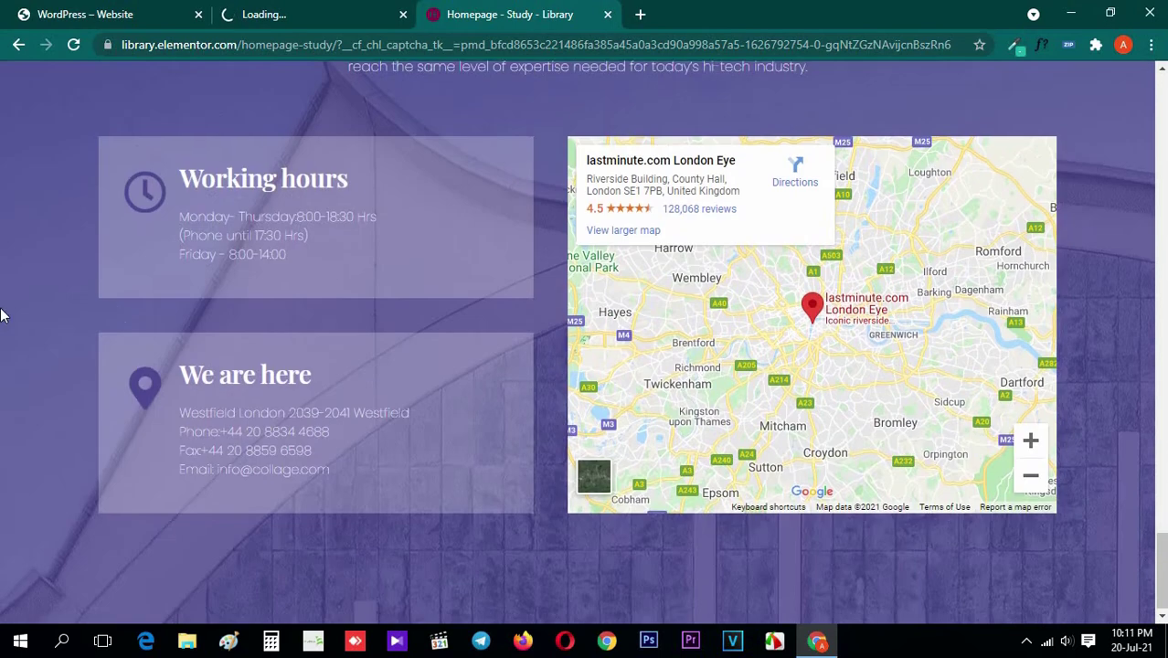
right_click(9, 580)
left_click(57, 566)
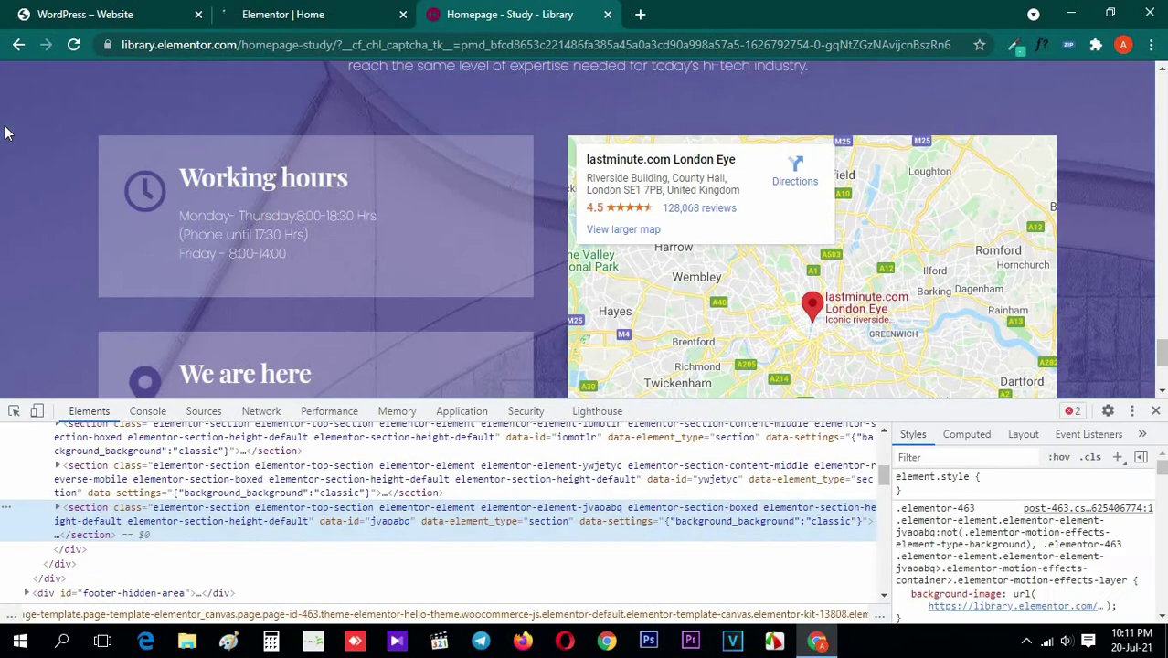
left_click(1038, 605)
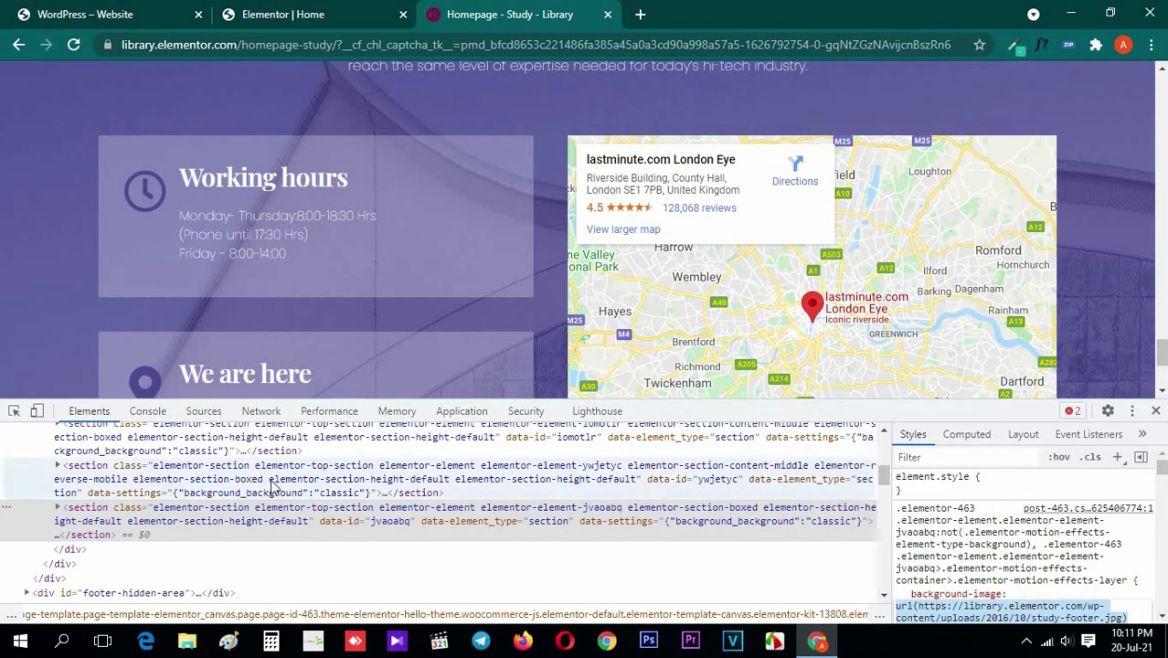
left_click(14, 410)
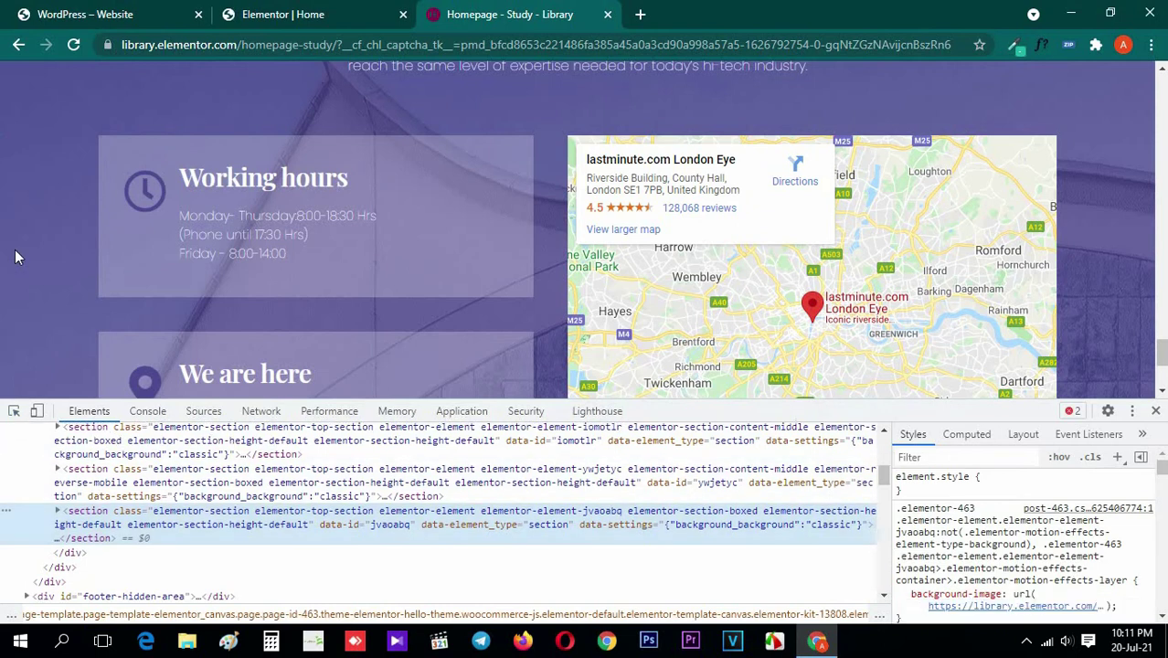
left_click(1019, 606)
Save the background image study-footer.jpg to the computer and close the image
right_click(481, 253)
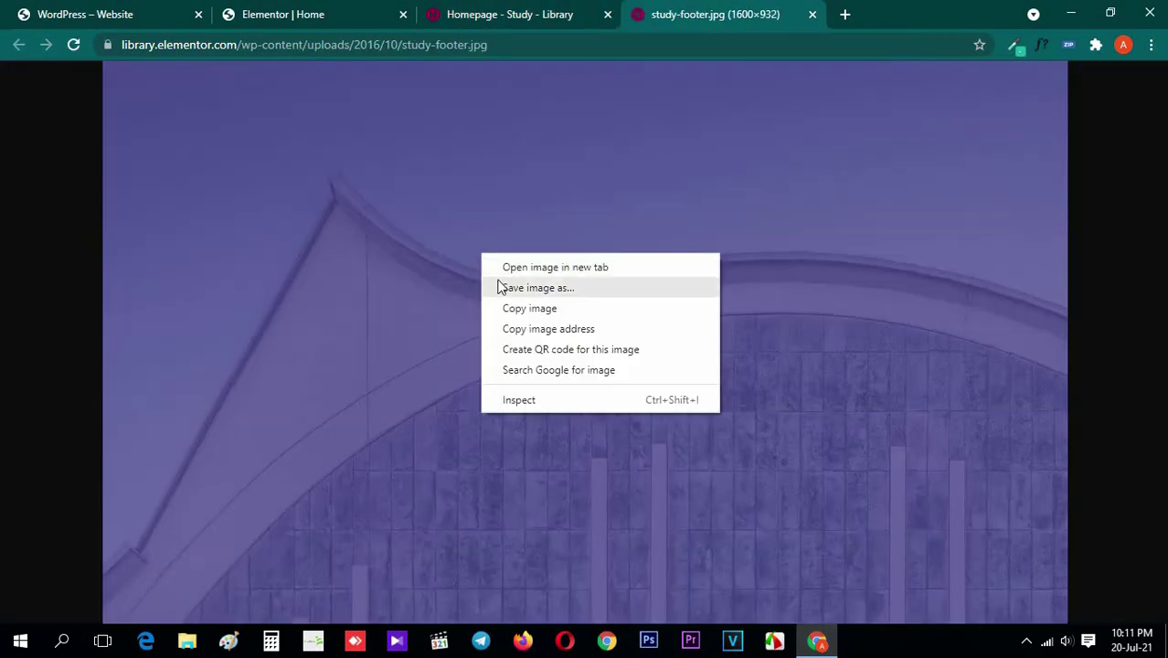
left_click(498, 288)
left_click(444, 384)
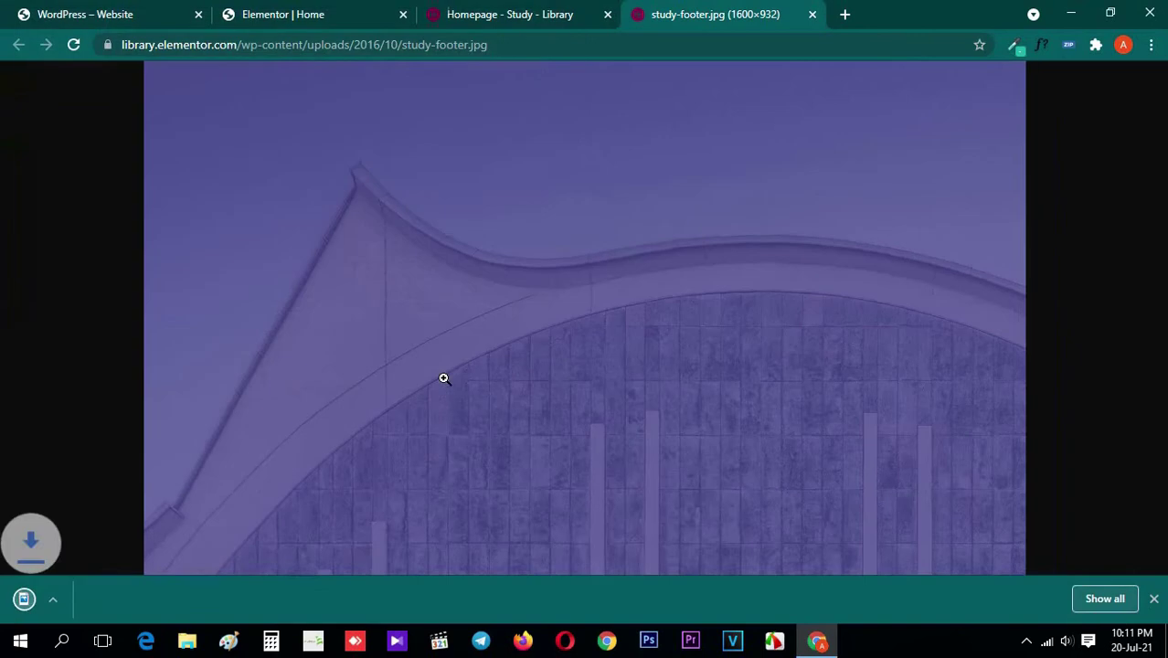
left_click(811, 13)
Compare the end of the page in Elementor with the reference page's "Learn from the very best" section, closing the element inspection there
left_click(352, 11)
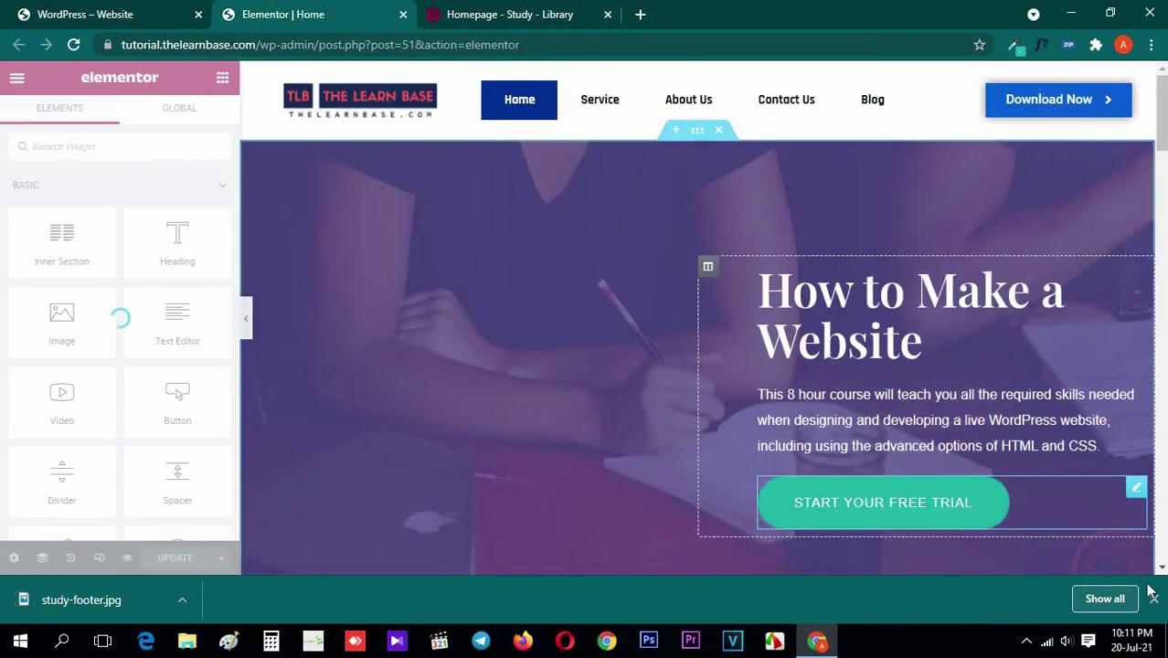
scroll(578, 363, "down", 5)
scroll(579, 363, "down", 15)
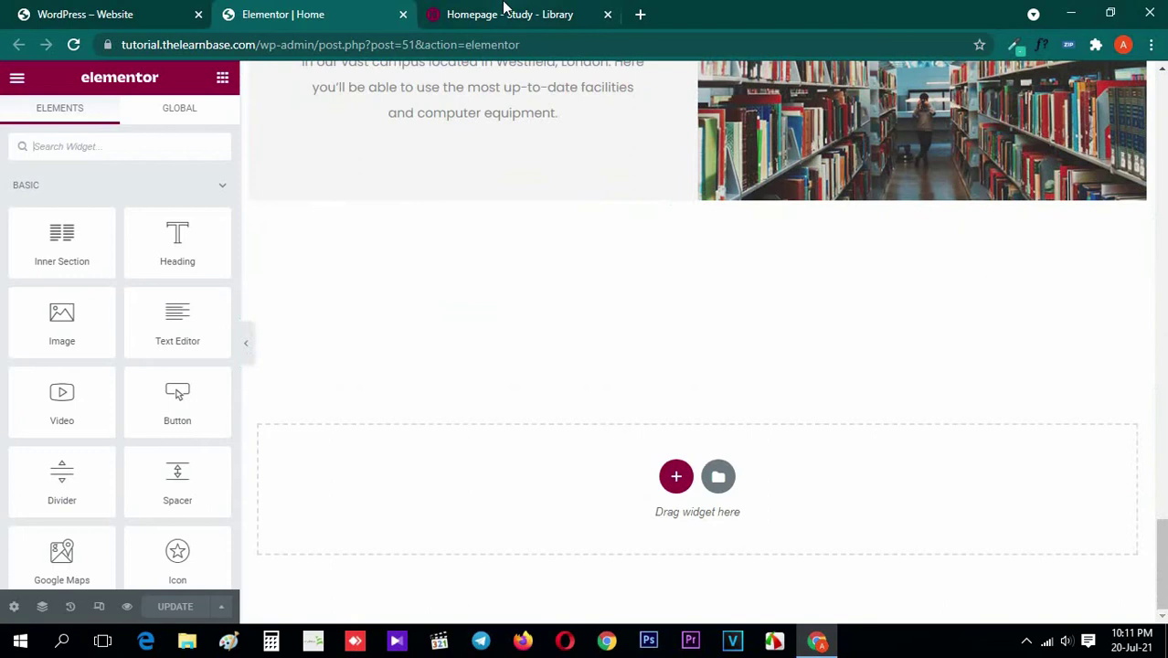
left_click(504, 11)
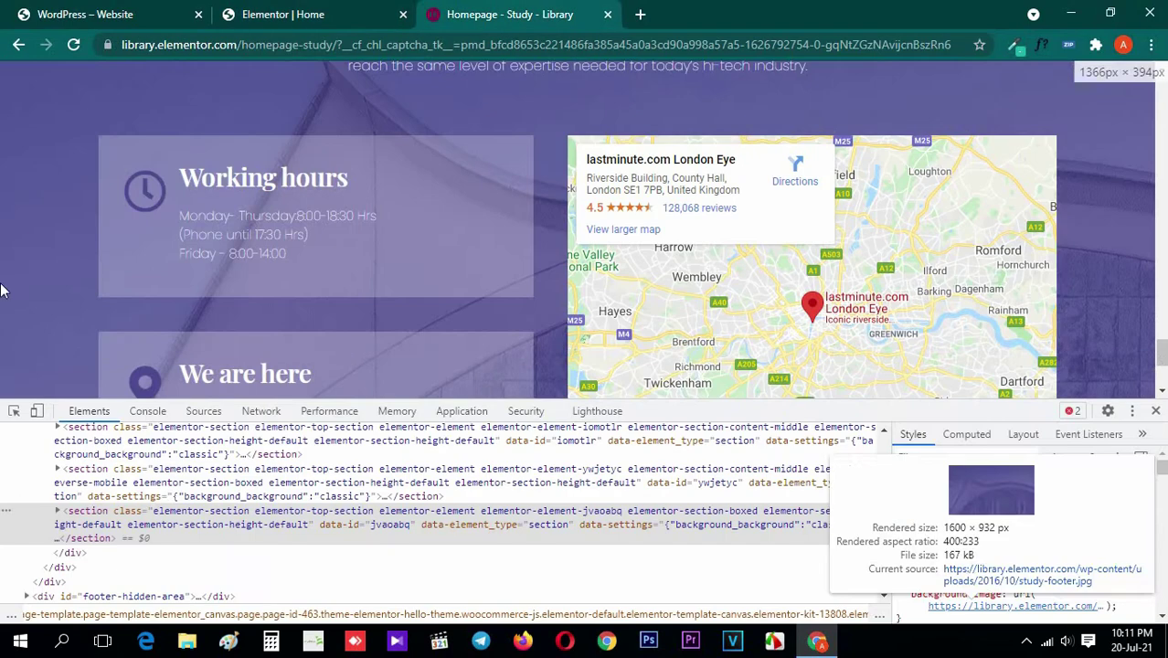
key("F12")
scroll(3, 341, "up", 2)
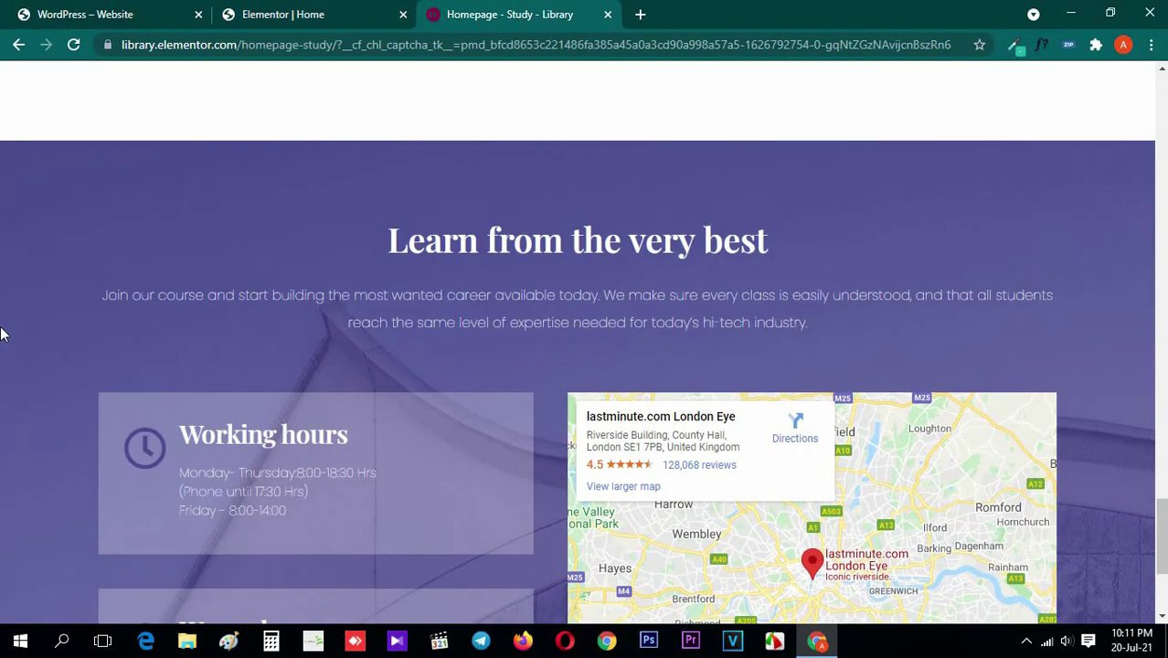
left_click_drag(392, 239, 765, 239)
left_click(576, 240)
left_click_drag(390, 240, 766, 240)
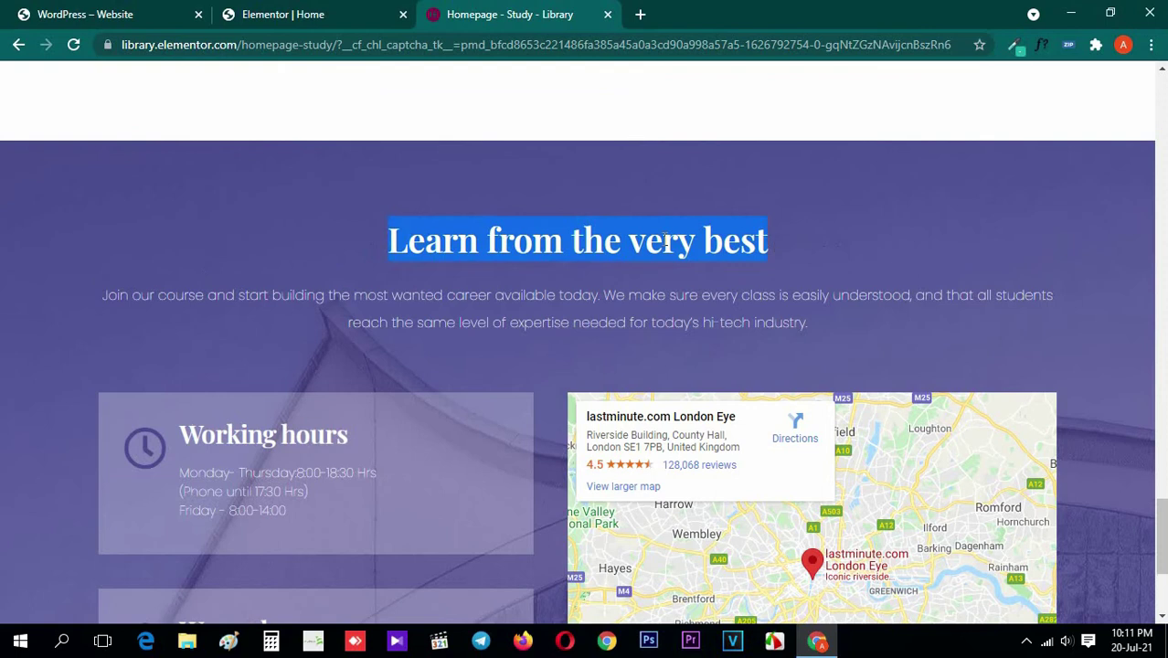
left_click(685, 243)
scroll(461, 240, "up", 1)
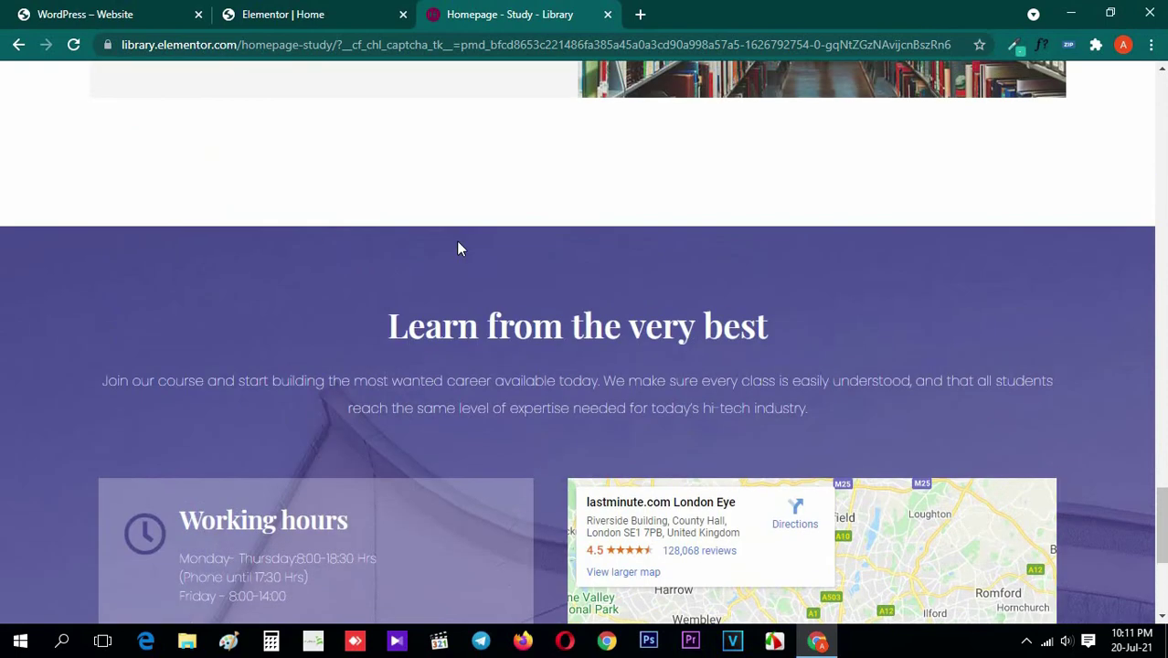
Add a two-column inner section below the spacer at the end of the page in Elementor
key("ctrl+shift+Tab")
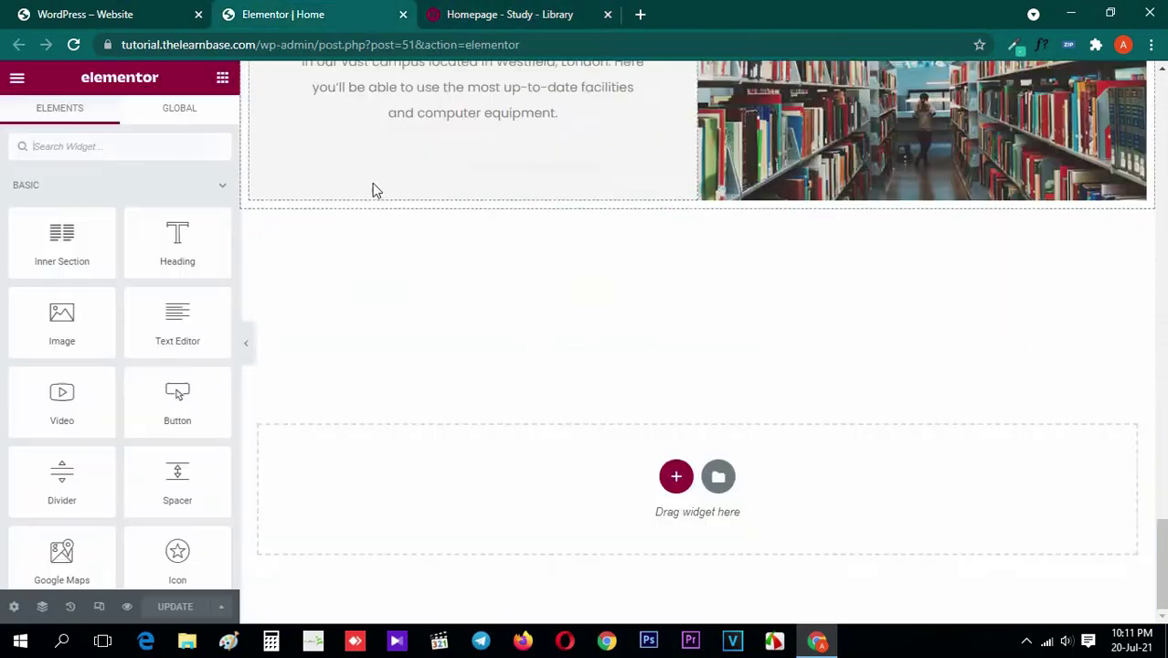
scroll(522, 358, "up", 1)
scroll(519, 358, "down", 1)
left_click(501, 278)
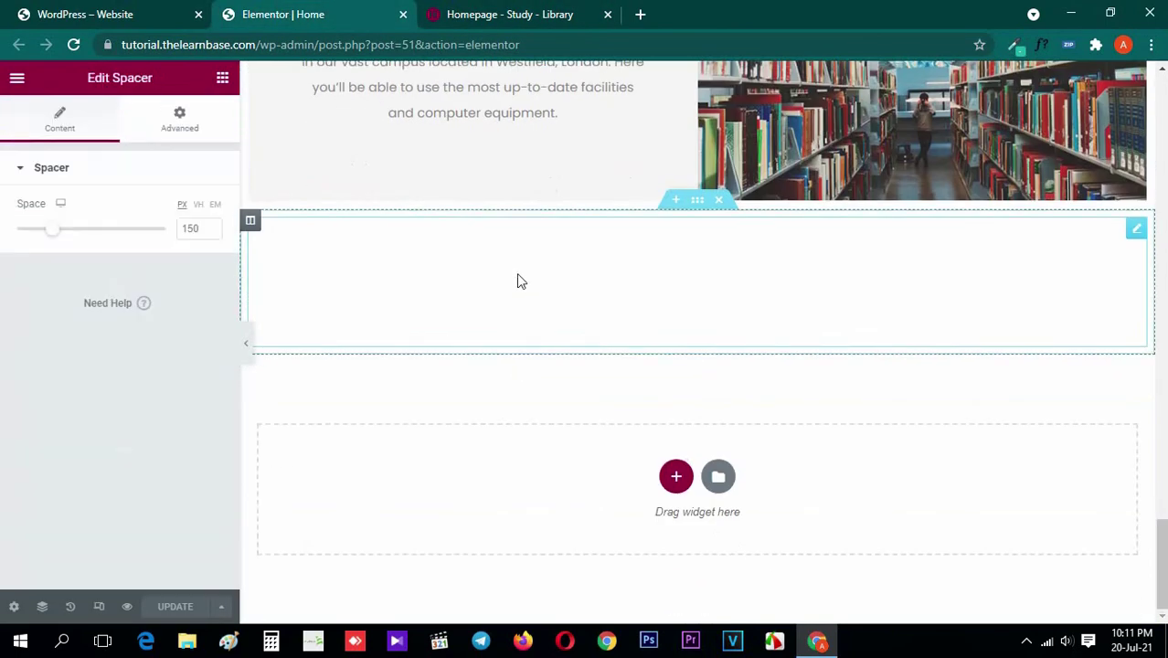
left_click(223, 79)
left_click(496, 11)
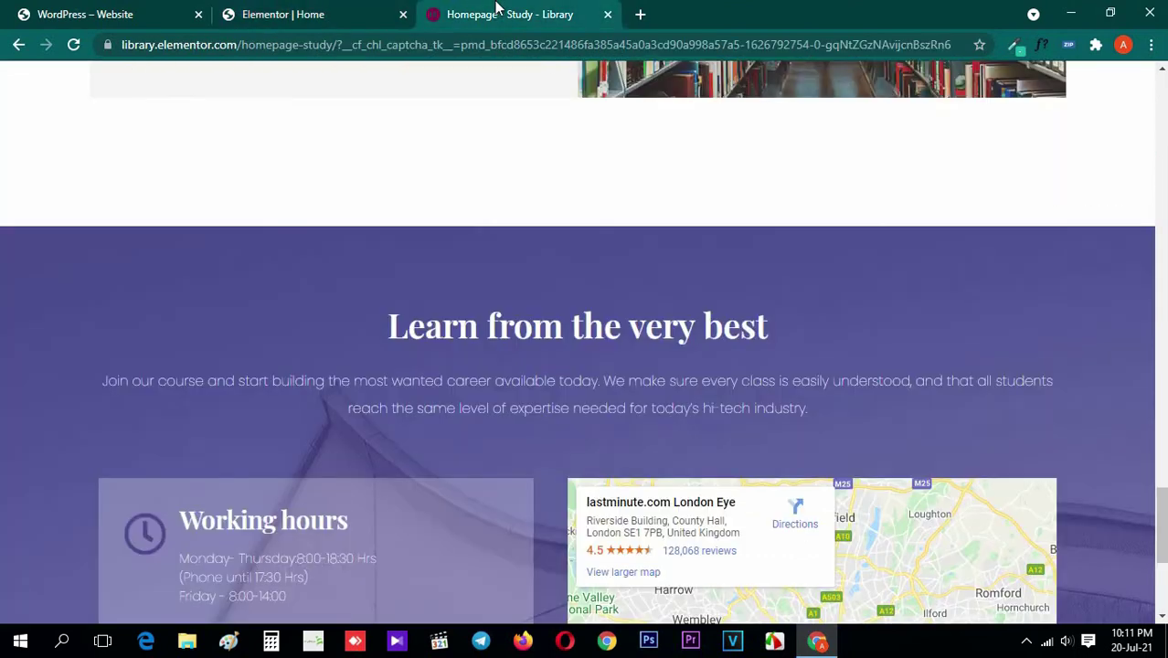
scroll(594, 186, "down", 1)
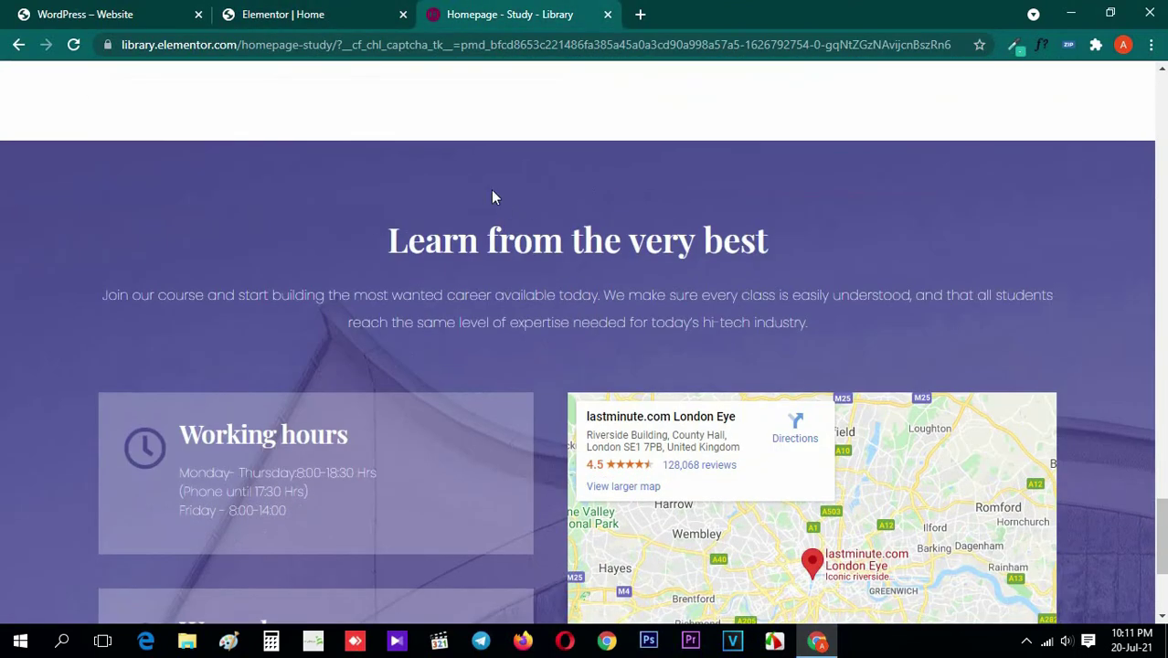
key("ctrl+shift+Tab")
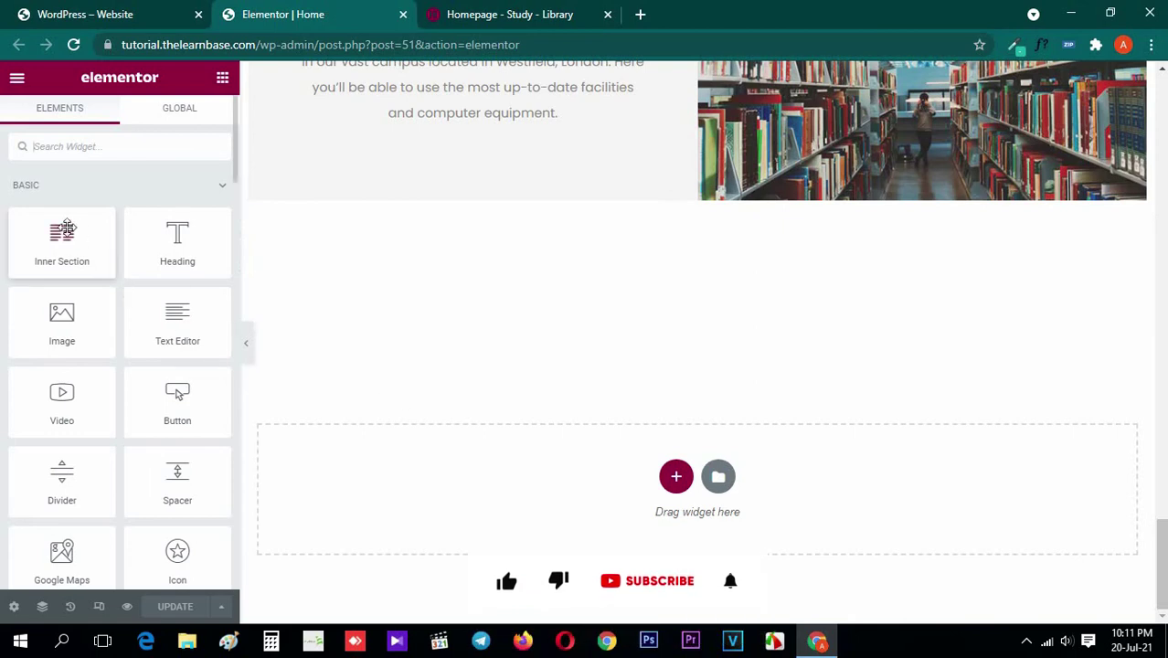
left_click_drag(66, 228, 540, 493)
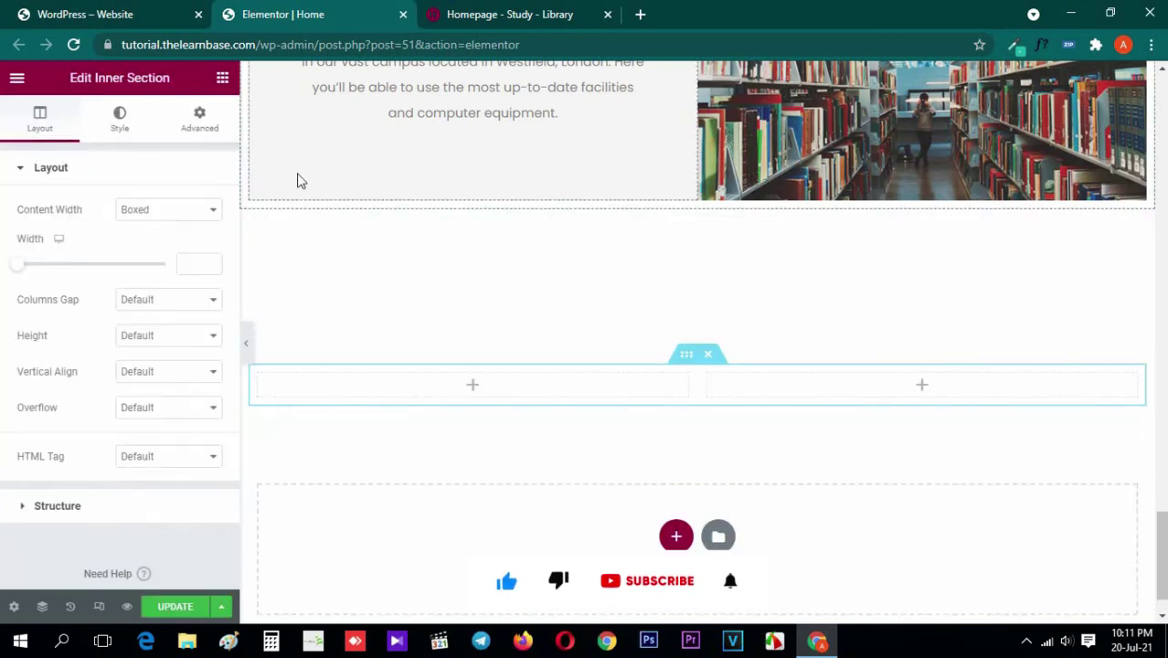
left_click(222, 78)
Check the reference section's heading and delete one column of the new inner section
key("ctrl+Tab")
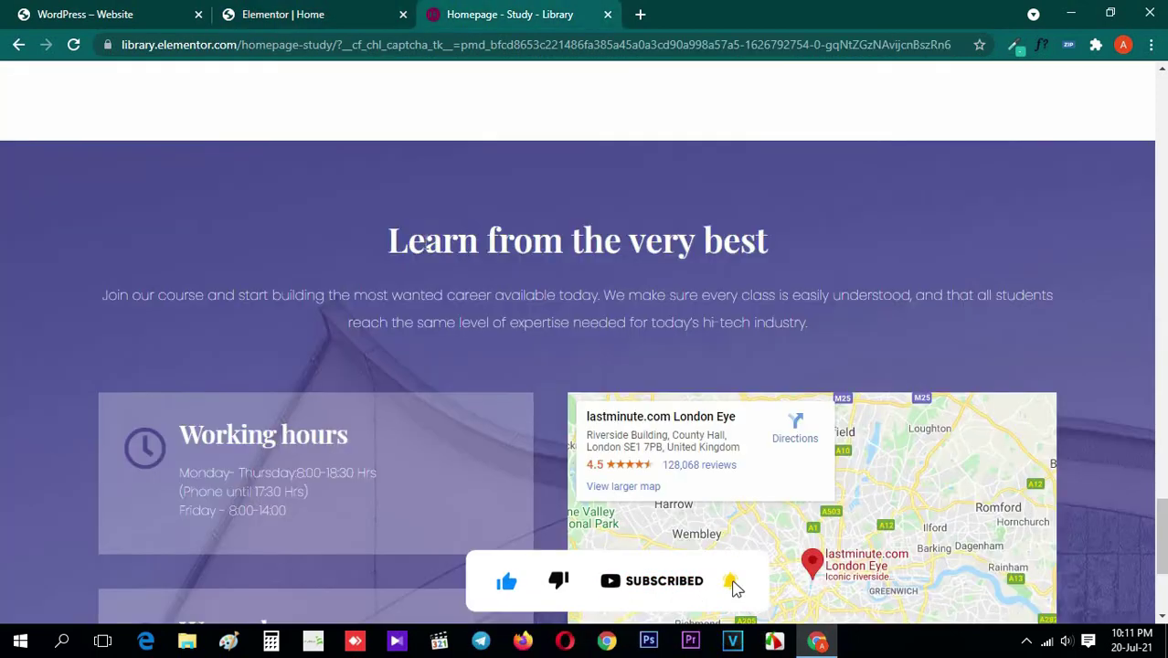
left_click_drag(403, 242, 784, 248)
left_click(355, 8)
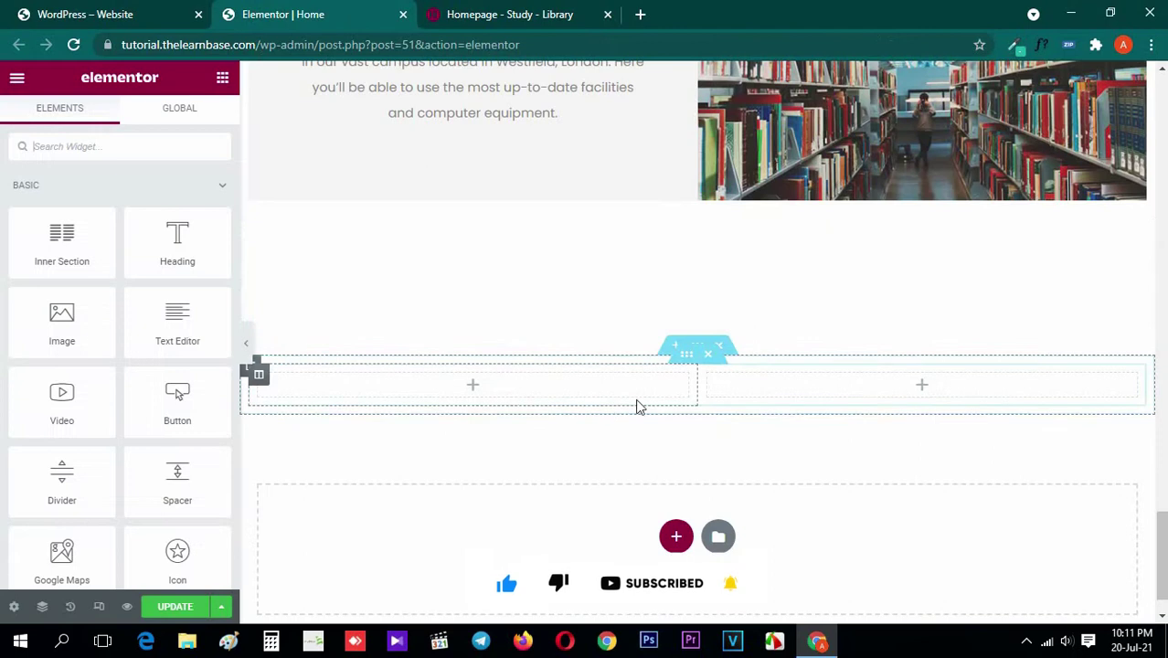
right_click(709, 370)
left_click(759, 615)
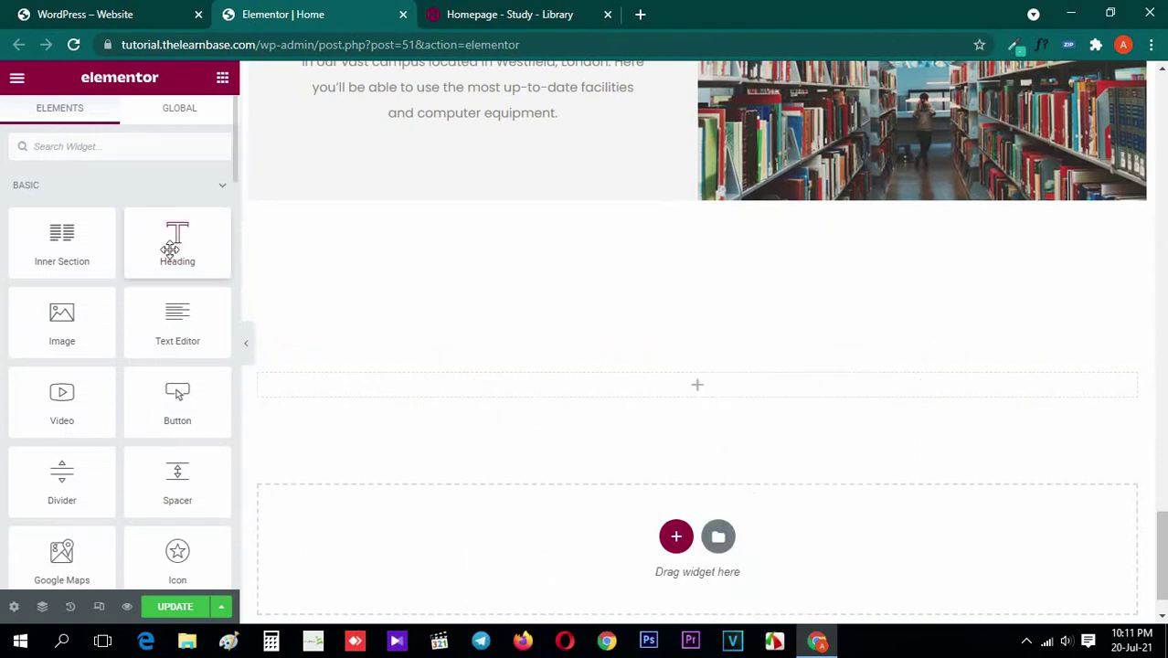
Add a centred heading to the inner section, with the title "Learn from the very best" copied from the reference page
left_click_drag(173, 242, 624, 388)
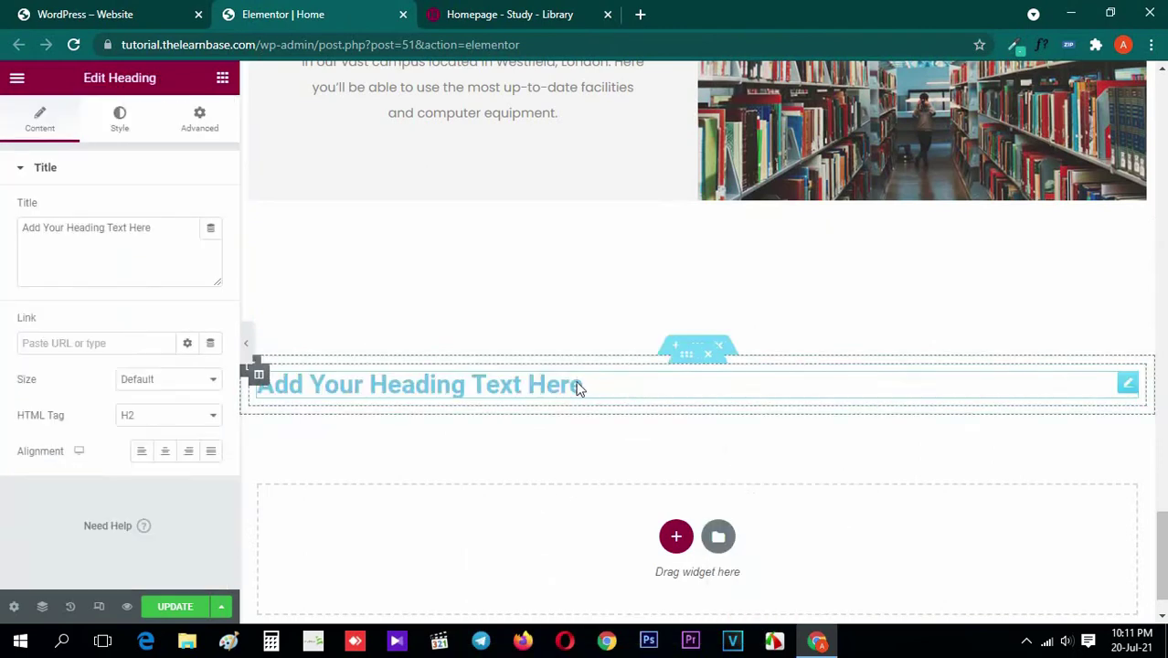
left_click(165, 451)
left_click(485, 11)
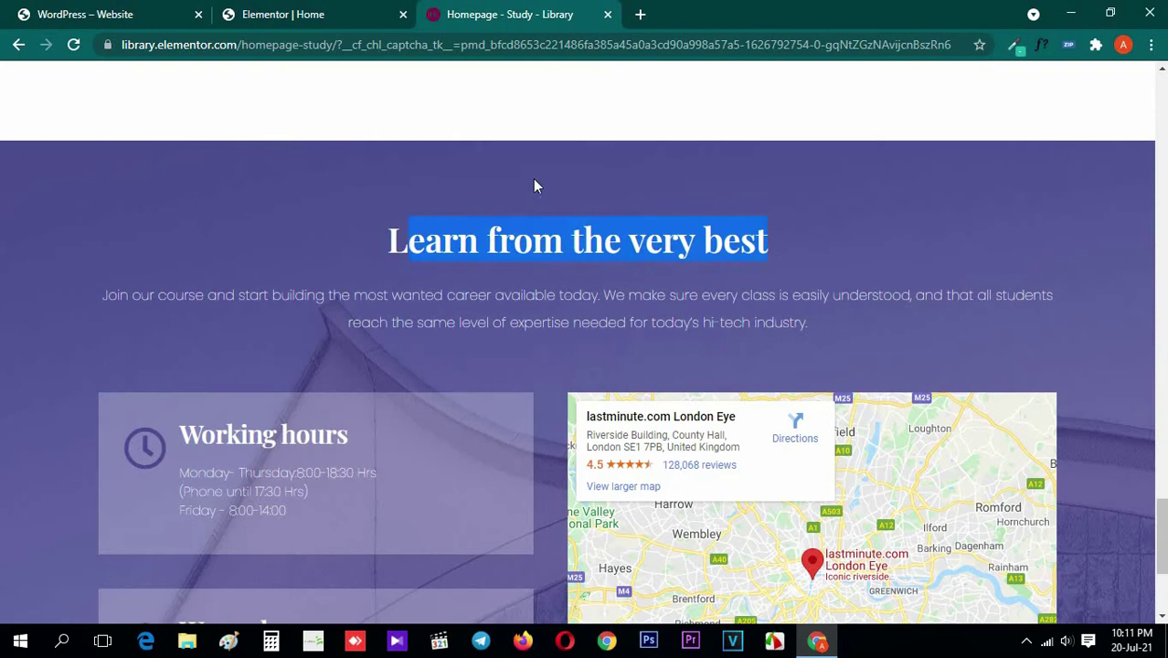
left_click_drag(388, 239, 770, 240)
right_click(470, 242)
left_click(498, 255)
left_click(284, 14)
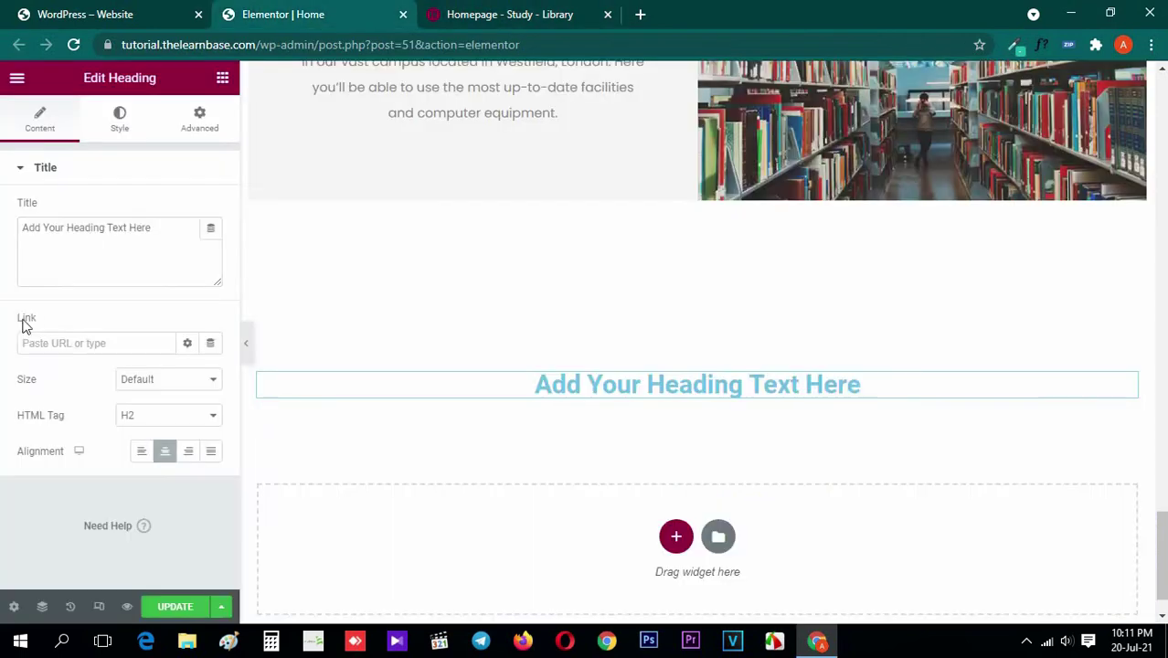
left_click(87, 272)
key("ctrl+a")
key("ctrl+v")
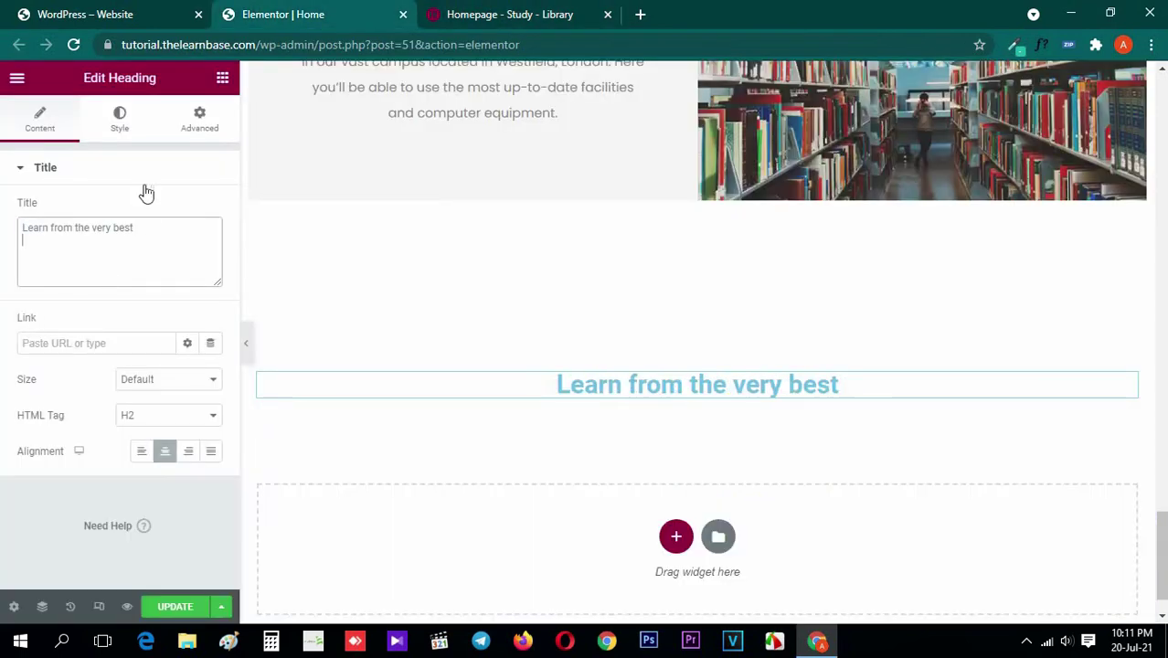
Examine the font family, size, weight, line height and colour of the reference page's section heading with WhatFont
left_click(122, 134)
left_click(514, 11)
left_click(641, 288)
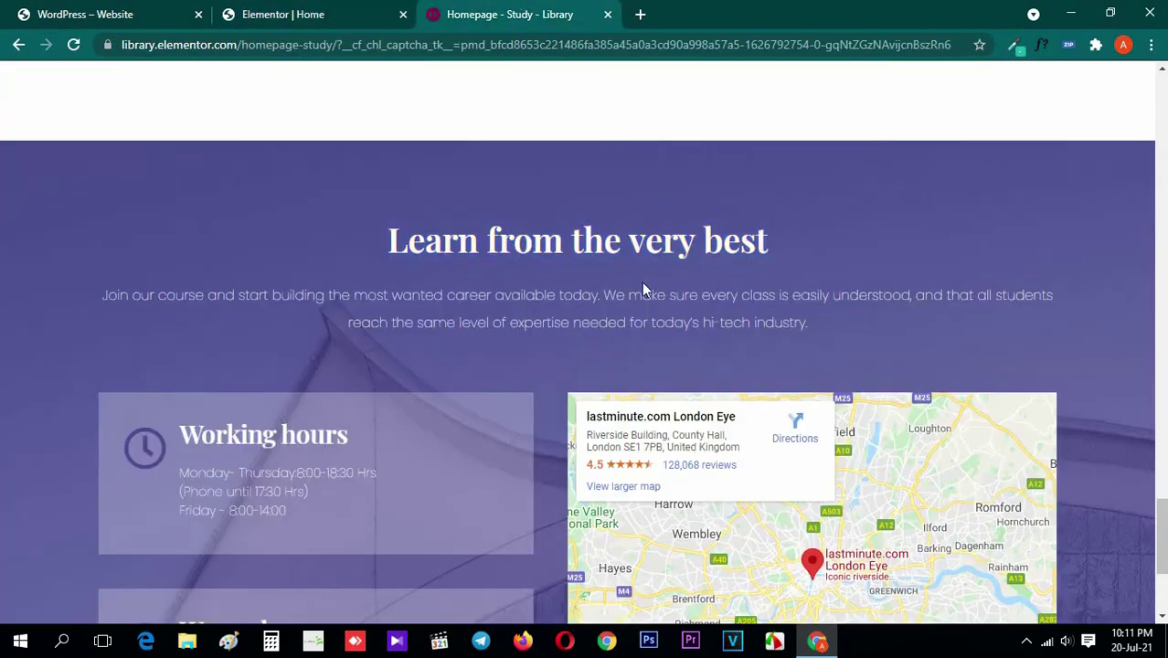
left_click(1043, 46)
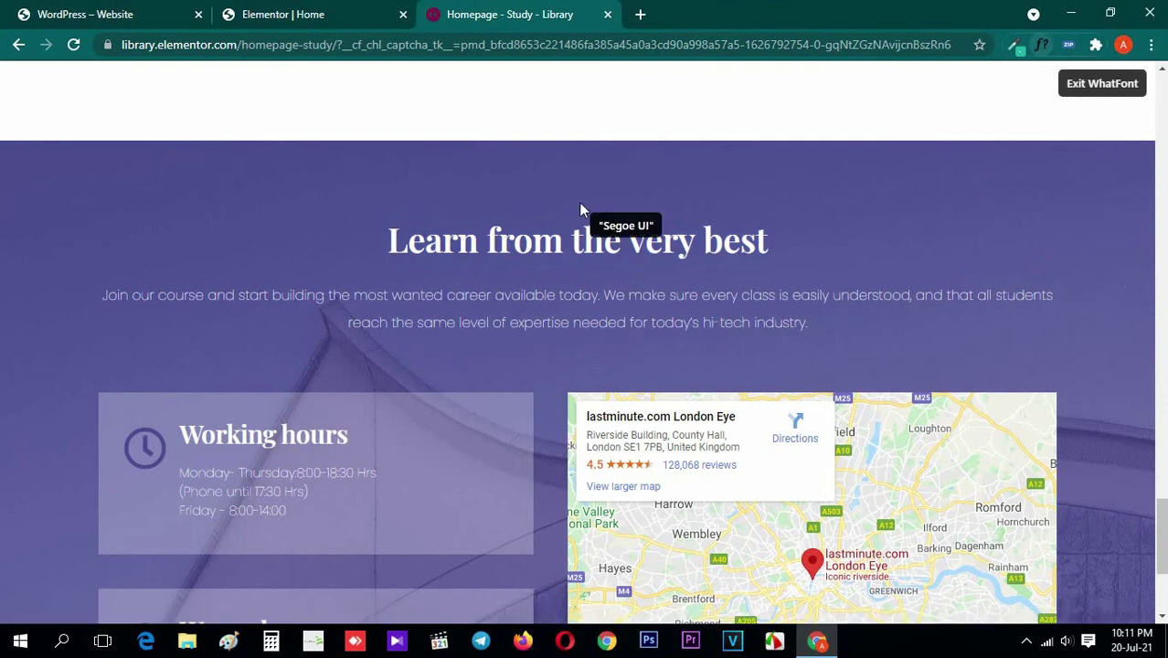
left_click(525, 244)
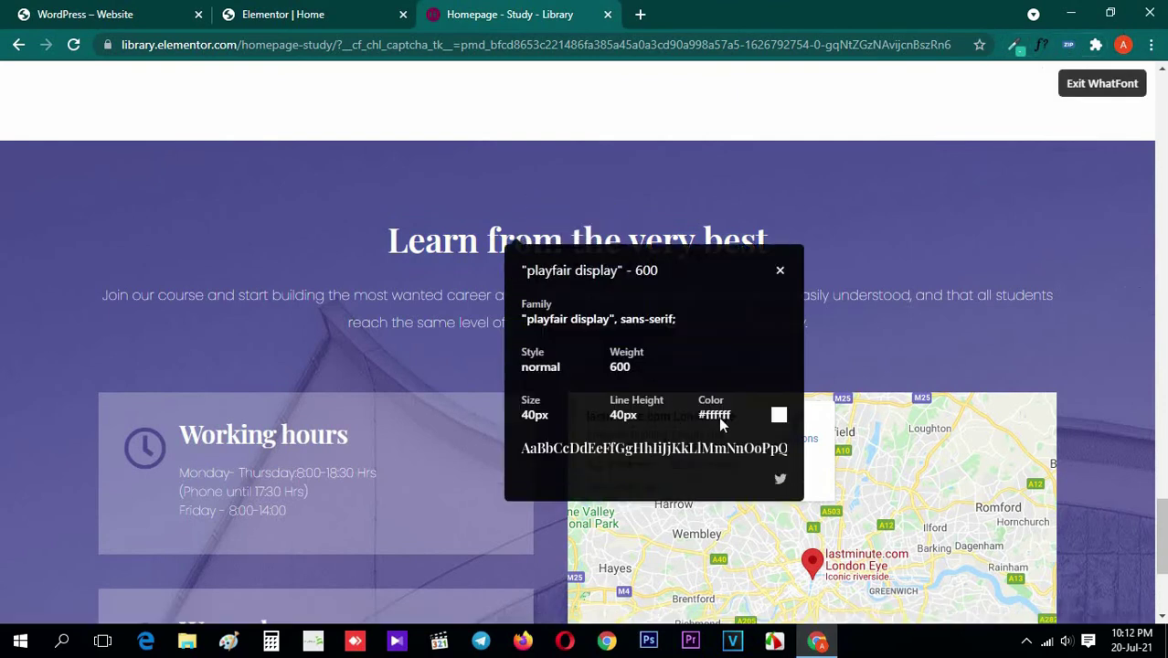
left_click(1082, 85)
Set the text colour of the "Learn from the very best" heading in Elementor to white
left_click(330, 11)
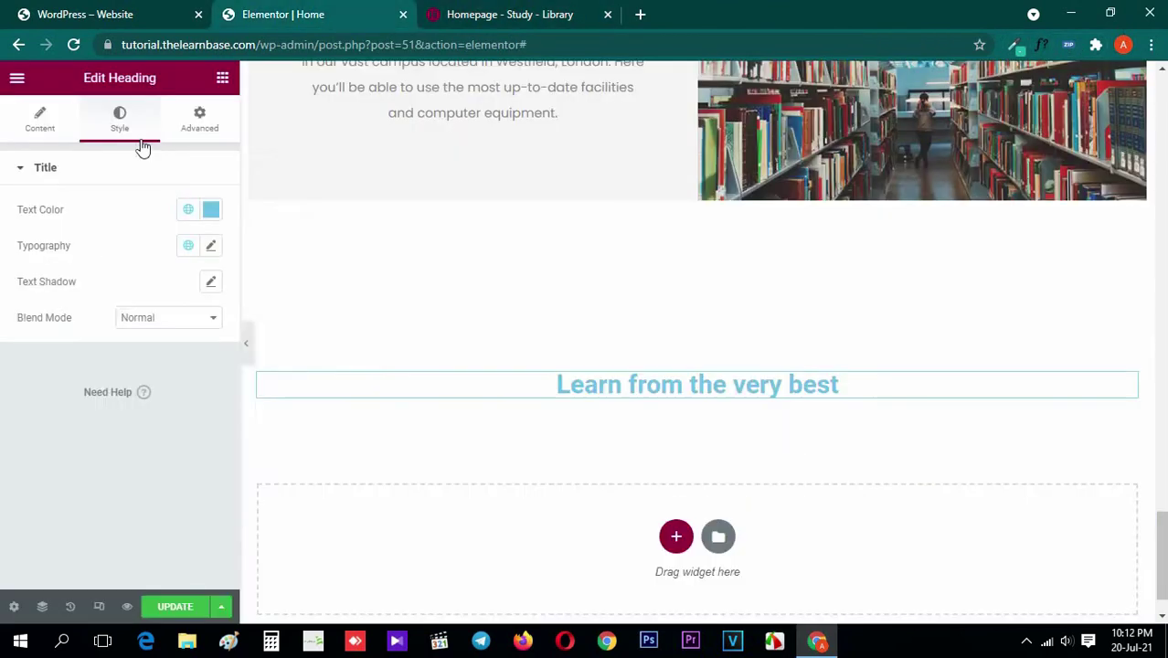
left_click(211, 209)
left_click(248, 239)
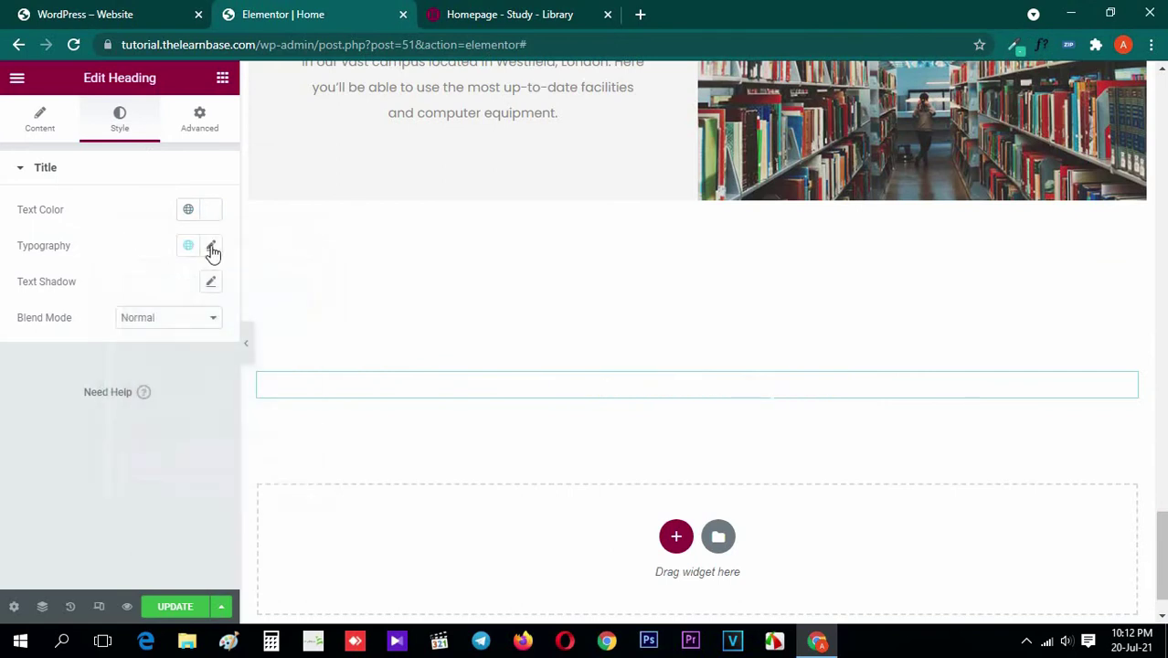
Set the font family of the "Learn from the very best" heading to Playfair Display
left_click(212, 247)
left_click(167, 329)
type("pl")
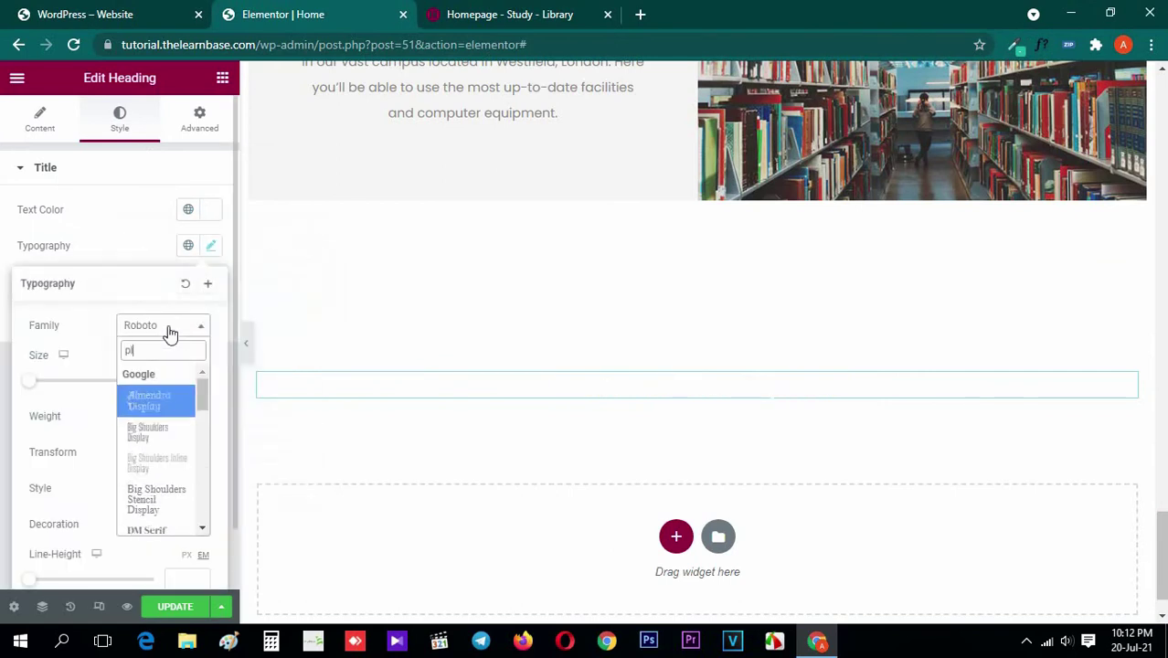
type("yf")
key("BackSpace")
key("BackSpace")
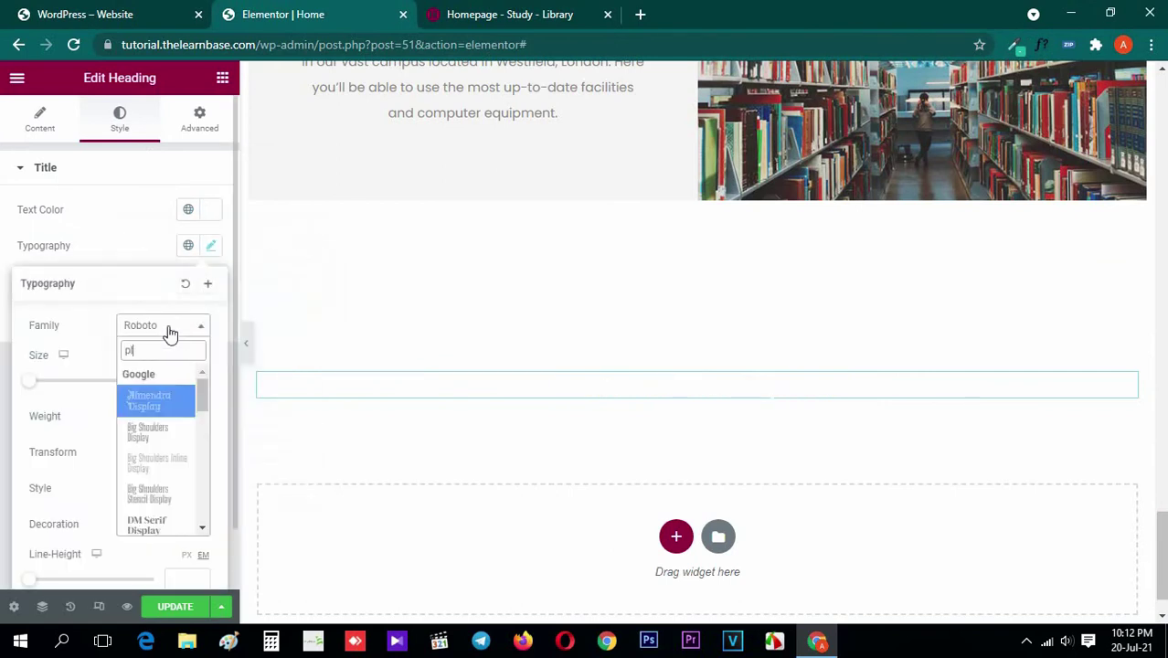
type("ayf")
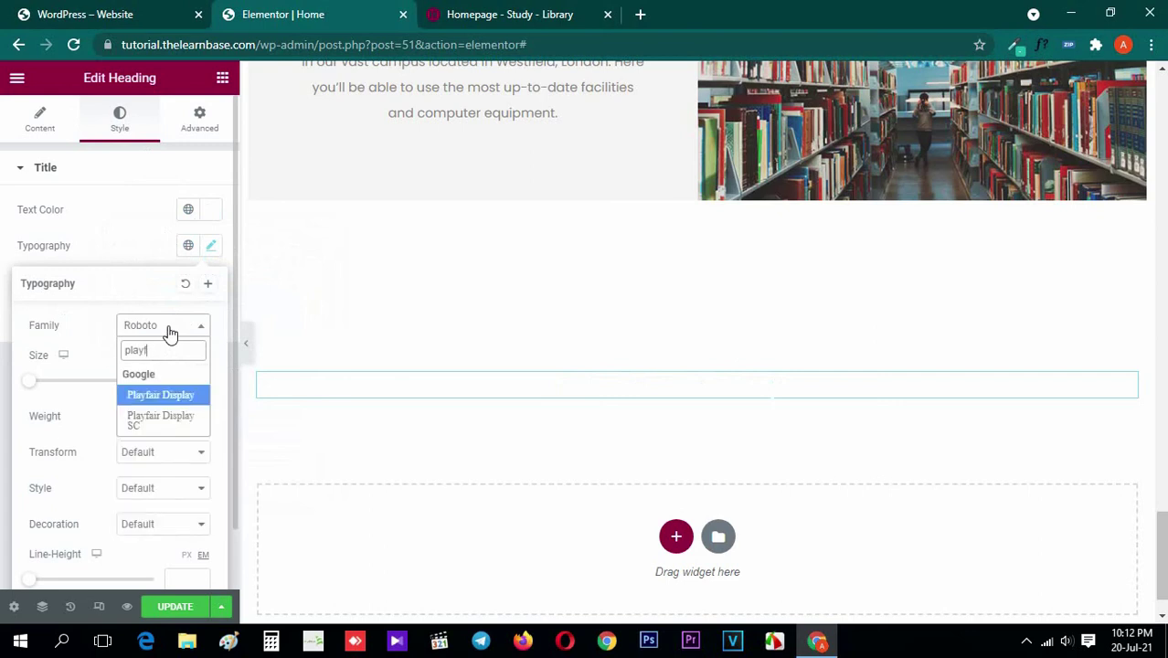
key("Return")
Set the "Learn from the very best" heading's font size to 40 px and its line height to 40 px
left_click(183, 384)
type("40")
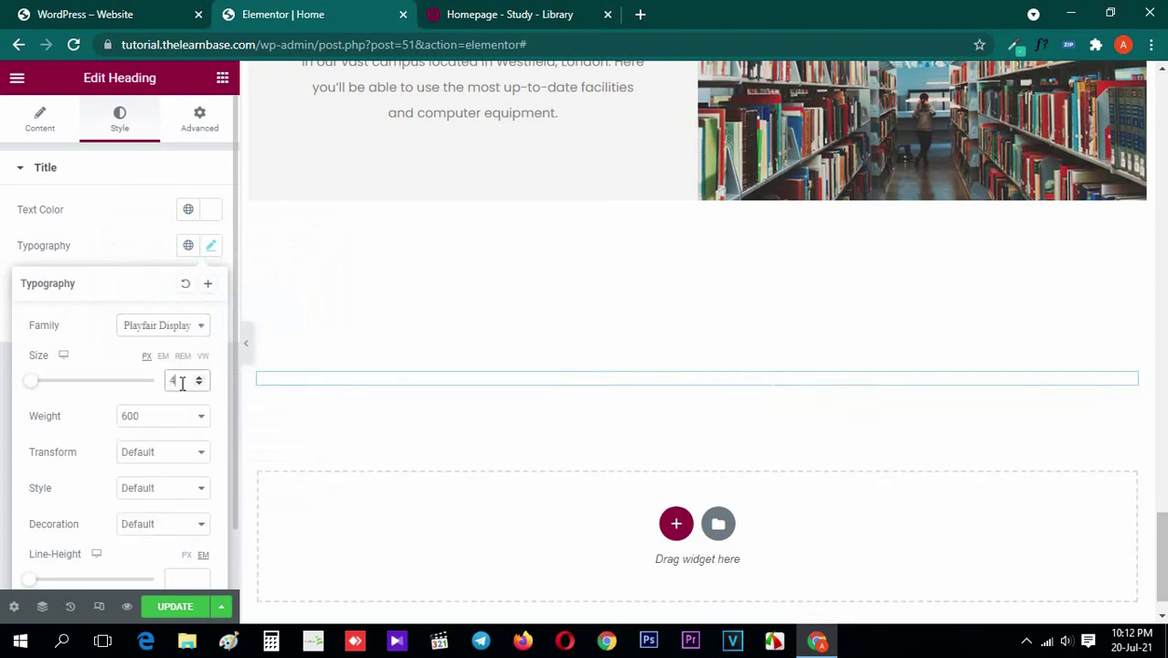
scroll(177, 406, "down", 1)
left_click(188, 510)
type("40")
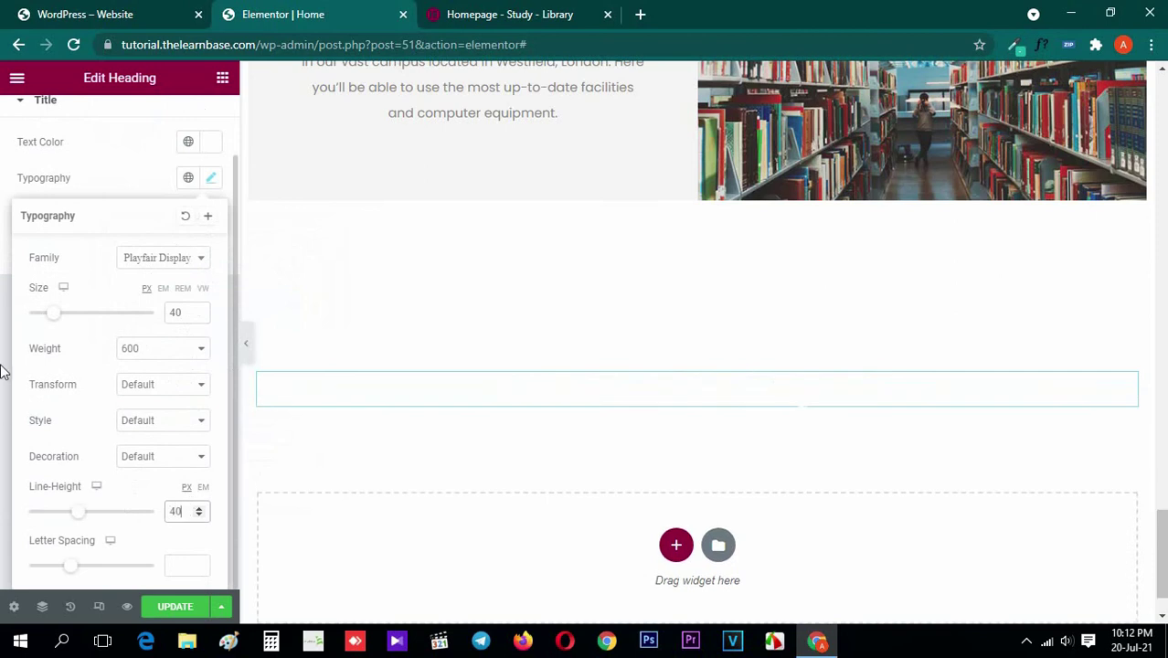
scroll(3, 379, "up", 1)
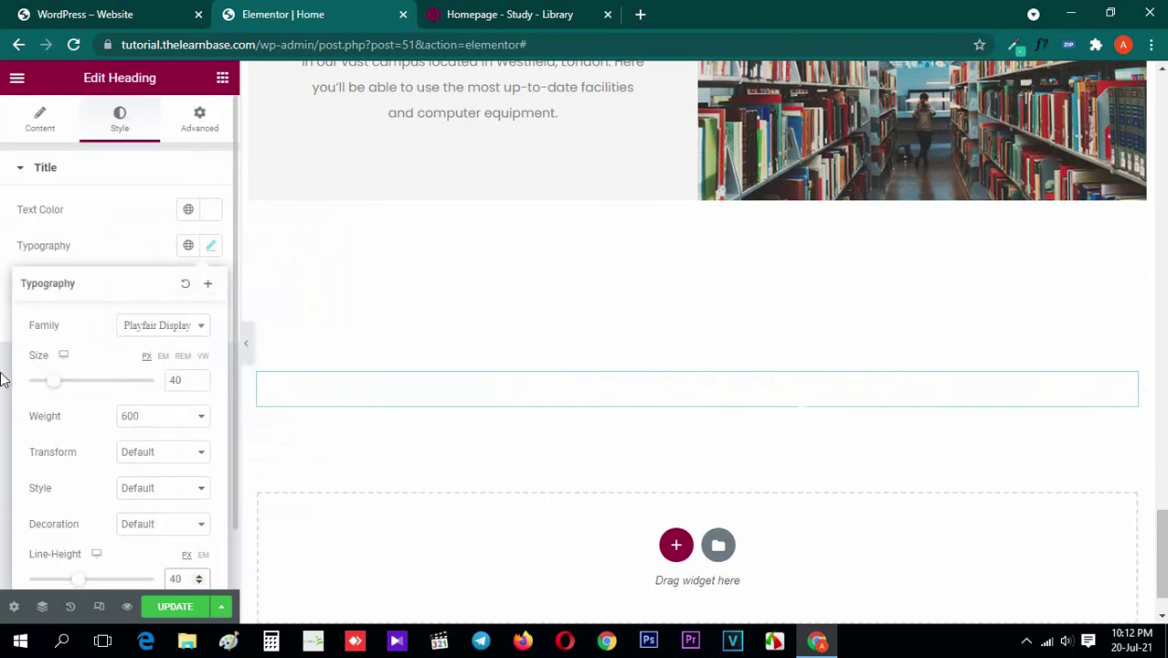
Give the section containing the heading a classic background with the uploaded image study-footer.jpg, after checking the reference section
left_click(224, 79)
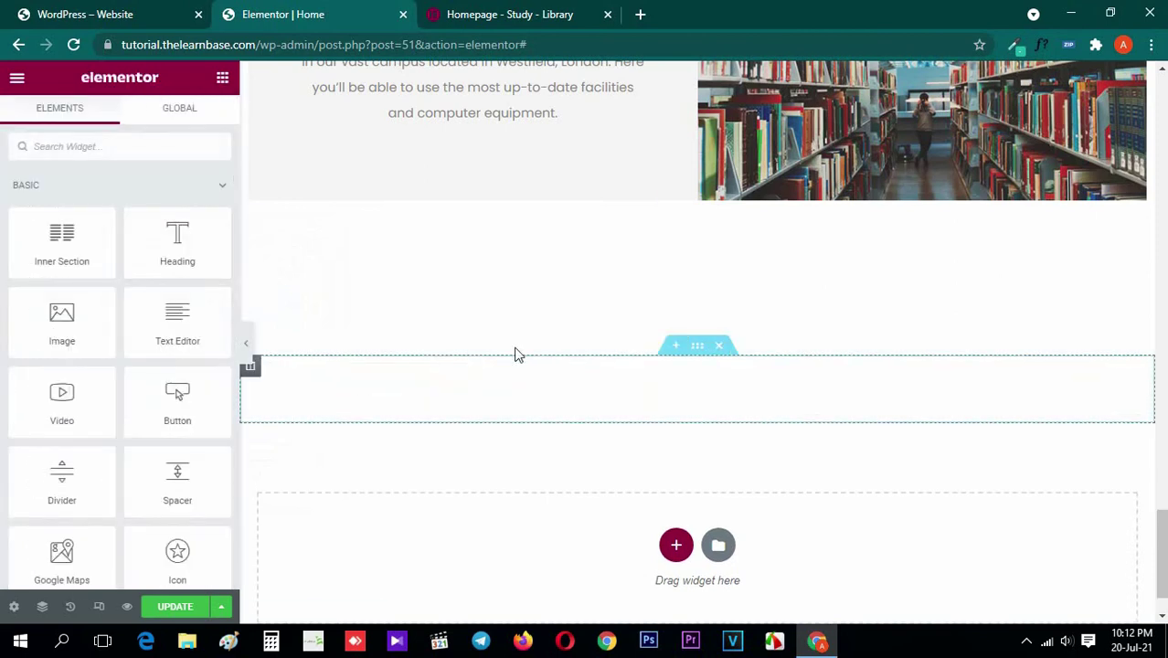
left_click(504, 10)
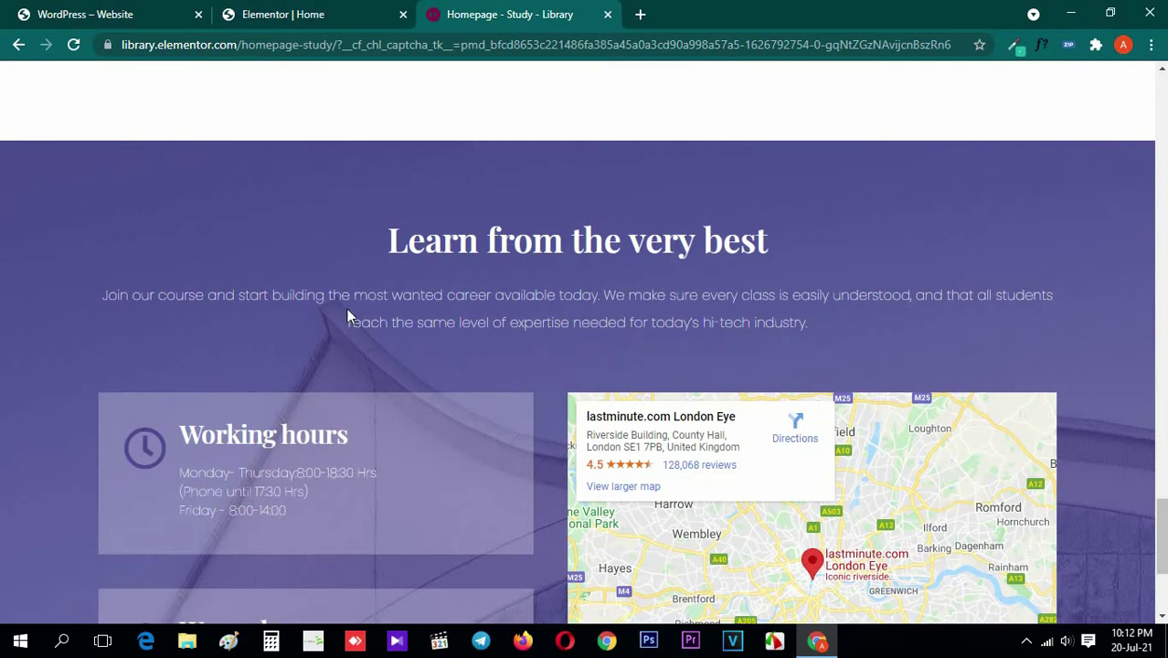
left_click(347, 14)
left_click(699, 351)
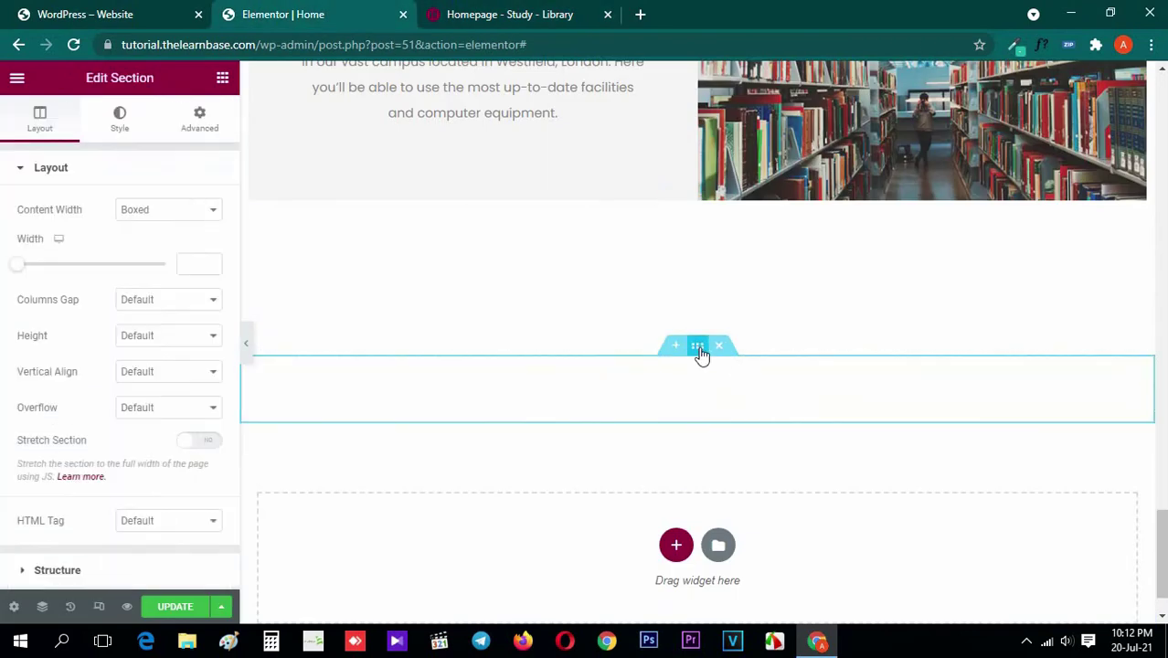
left_click(119, 124)
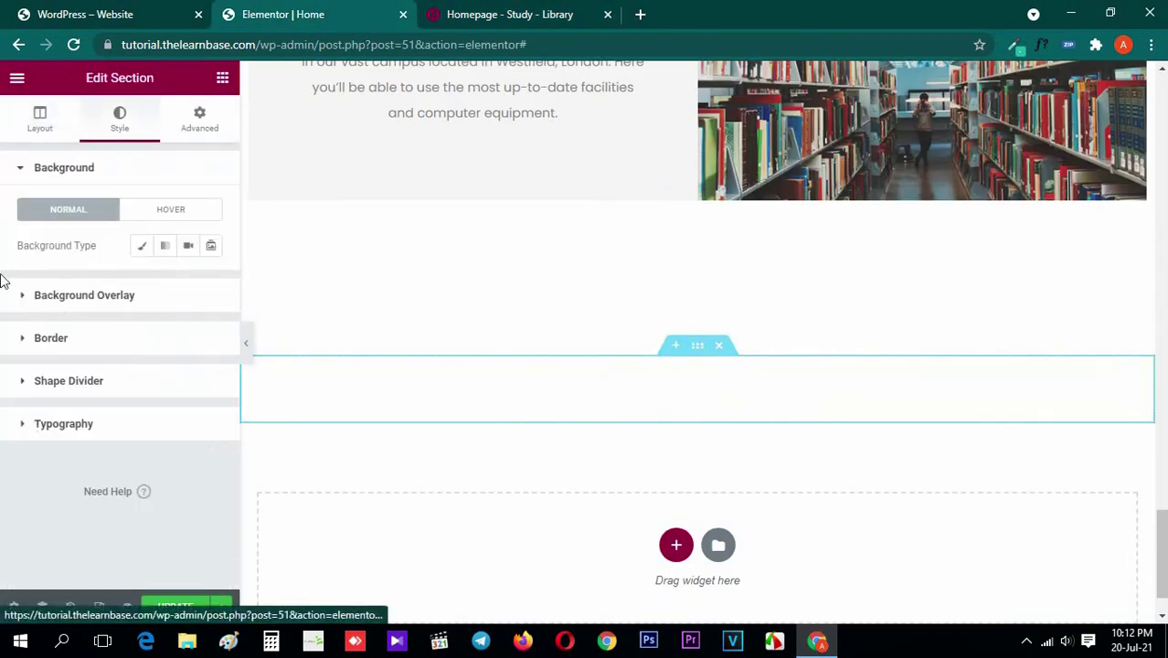
left_click(142, 247)
left_click(203, 373)
left_click(226, 160)
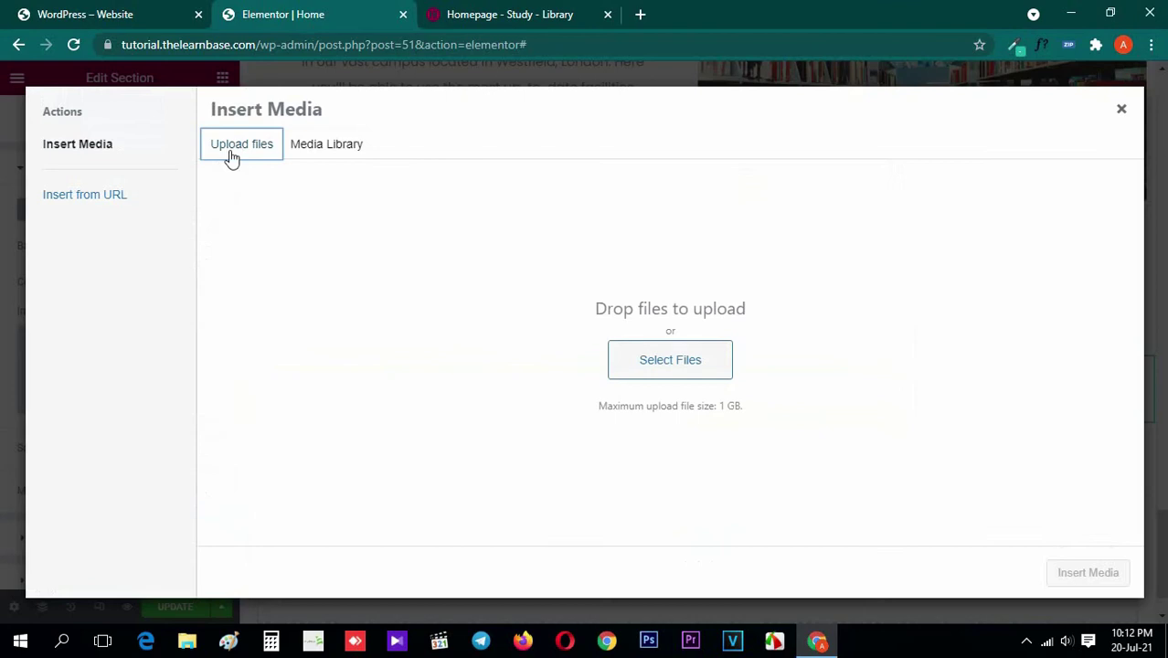
left_click(682, 357)
left_click(200, 137)
left_click(437, 384)
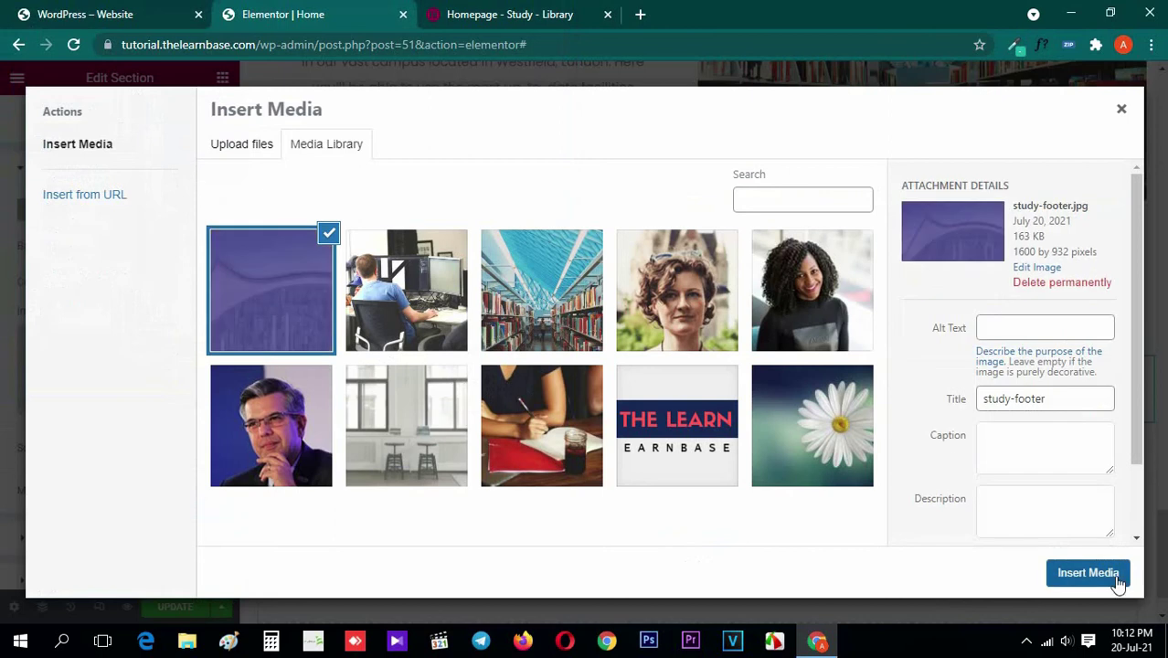
left_click(1120, 576)
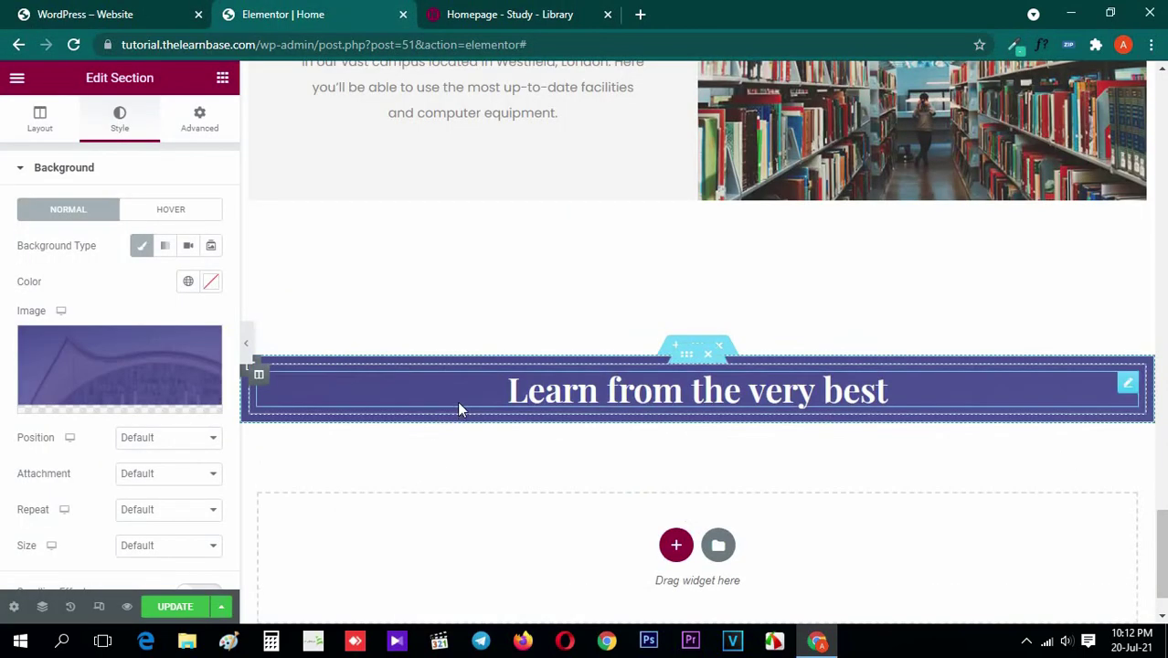
Set the section's background image to position Center Center, No-repeat and size Cover
scroll(54, 365, "down", 1)
left_click(160, 354)
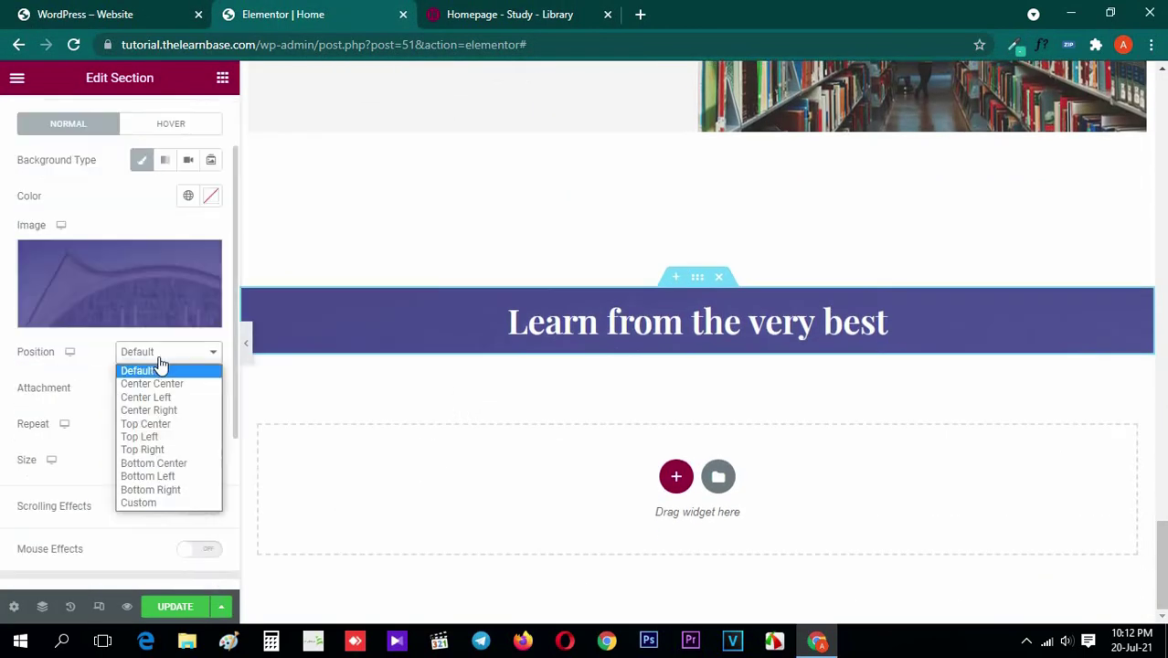
left_click(169, 385)
left_click(164, 393)
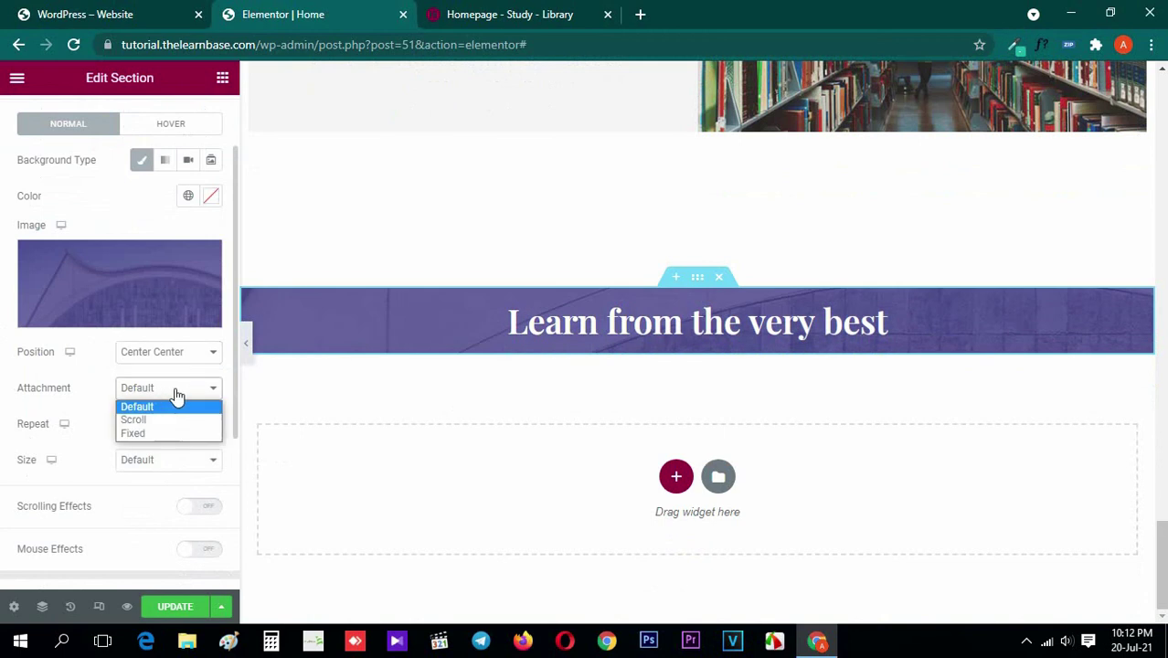
left_click(174, 402)
left_click(201, 430)
left_click(143, 455)
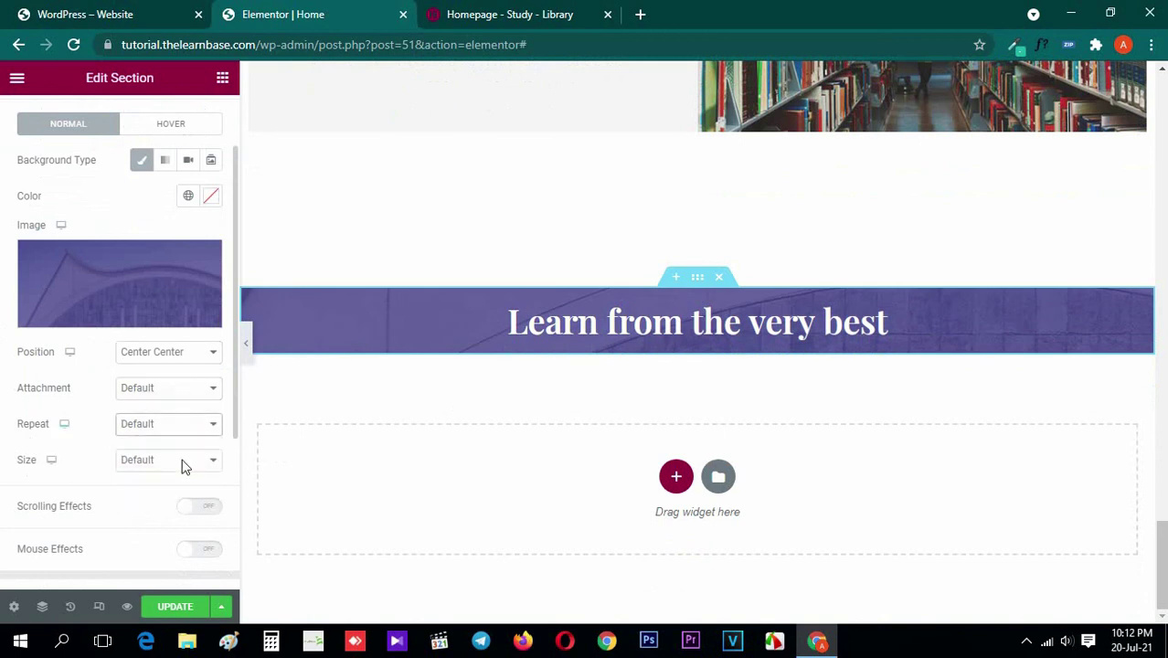
left_click(149, 462)
left_click(155, 506)
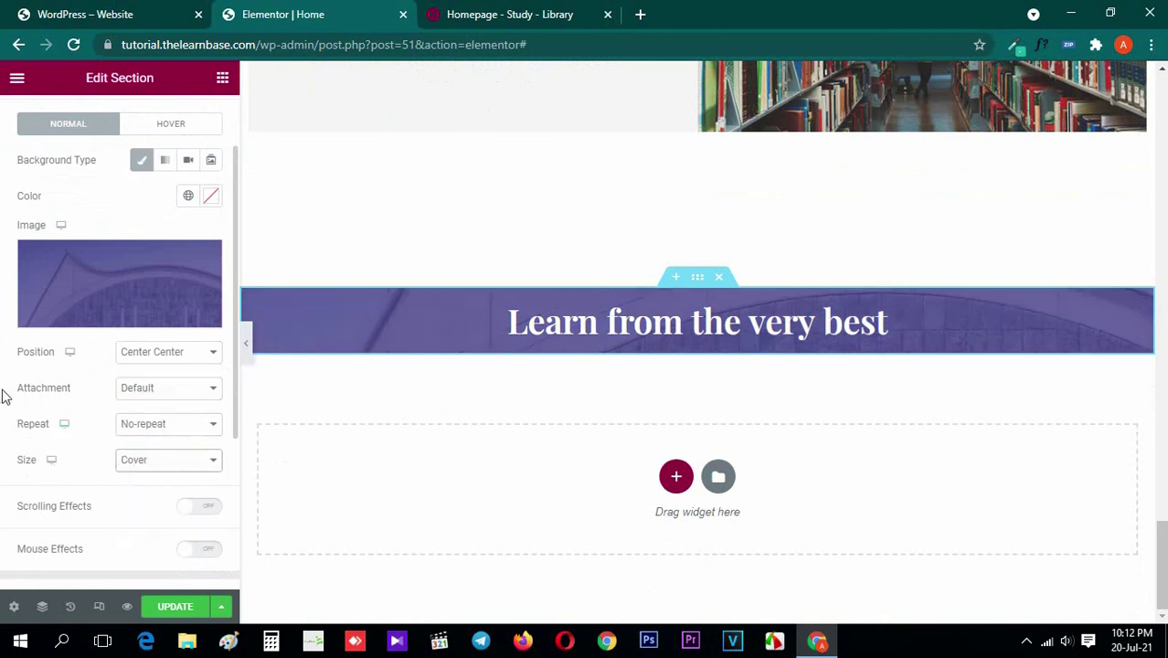
scroll(25, 368, "up", 2)
left_click(84, 169)
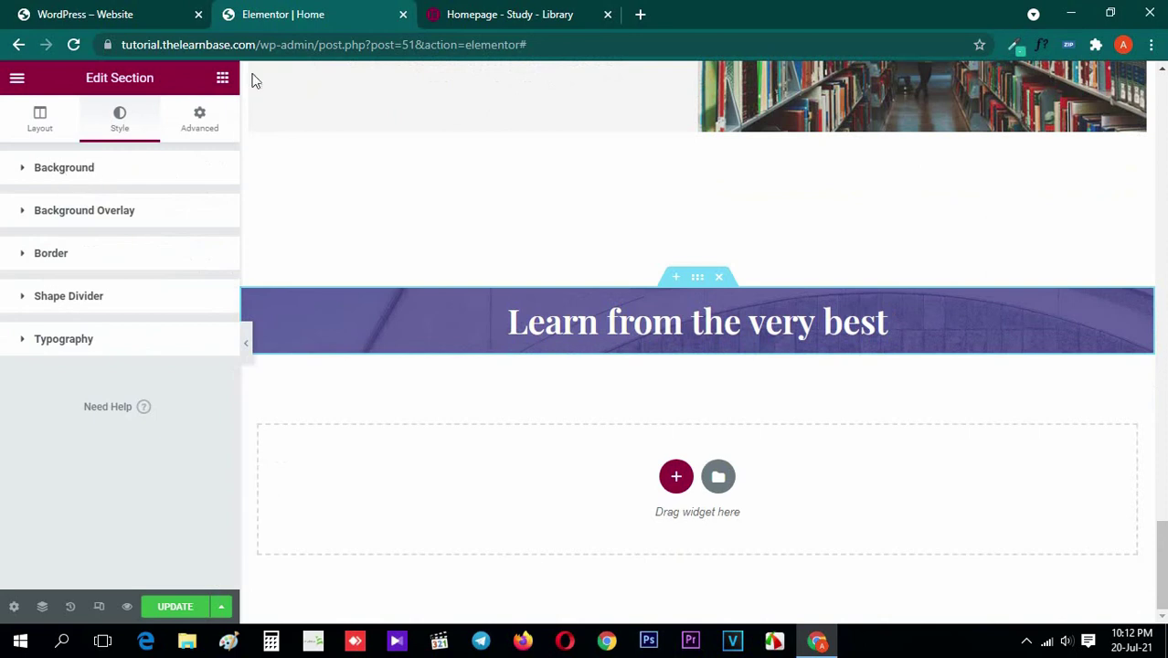
Check the spacing of the reference section and add a spacer above the "Learn from the very best" heading
left_click(222, 77)
left_click(494, 14)
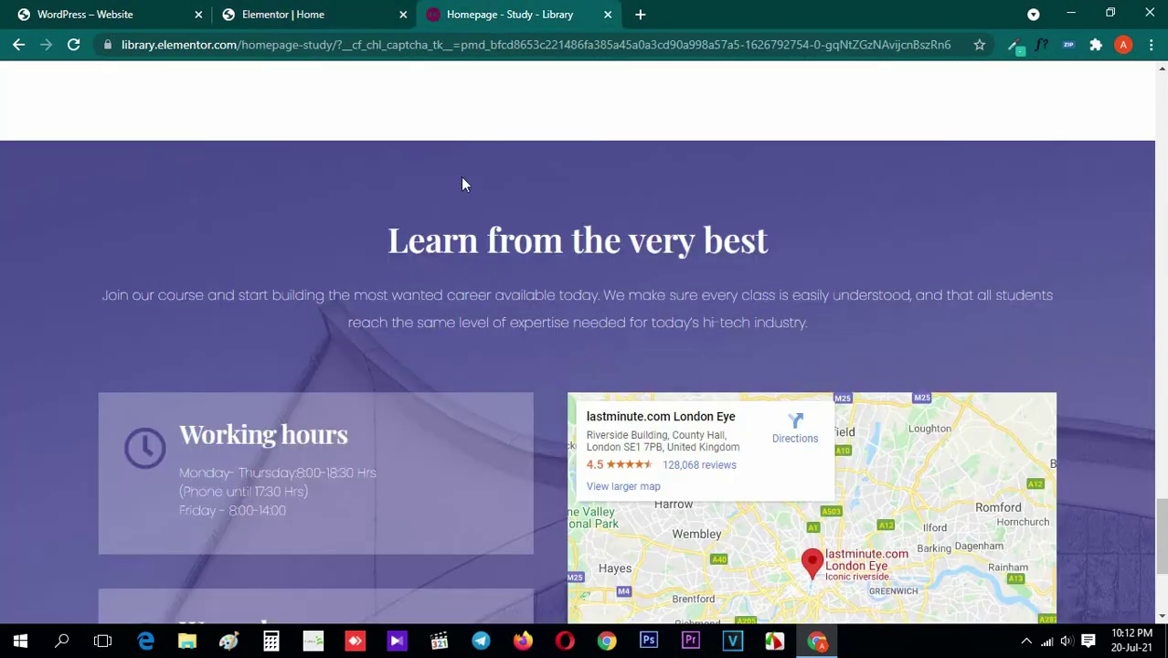
left_click(327, 11)
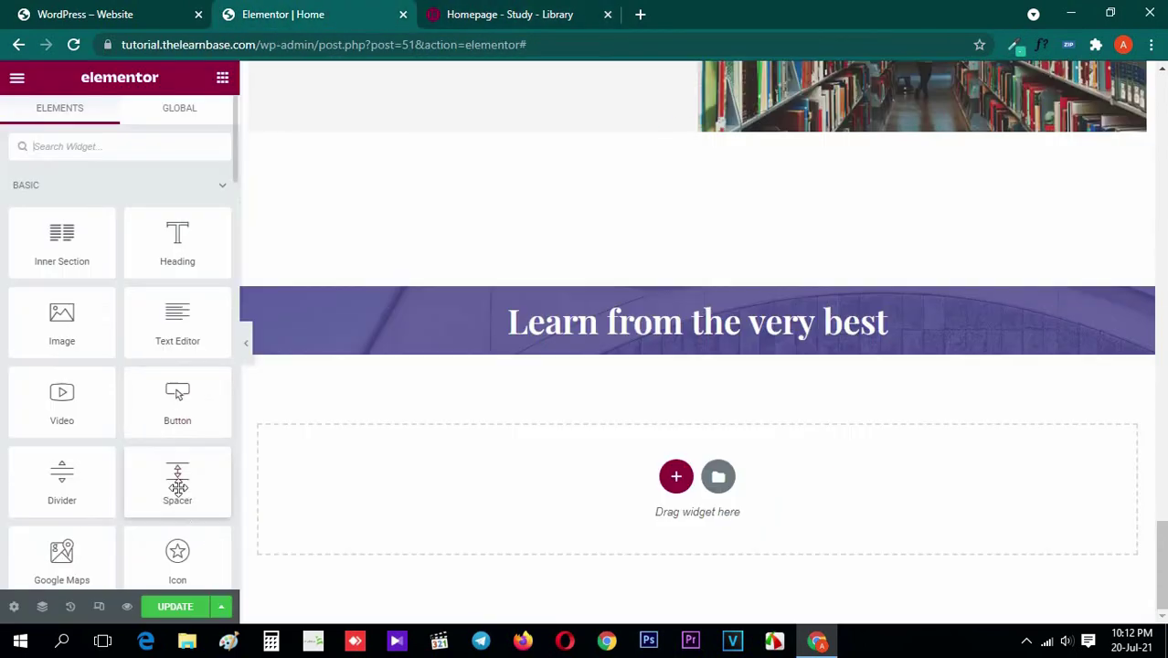
left_click_drag(174, 477, 687, 309)
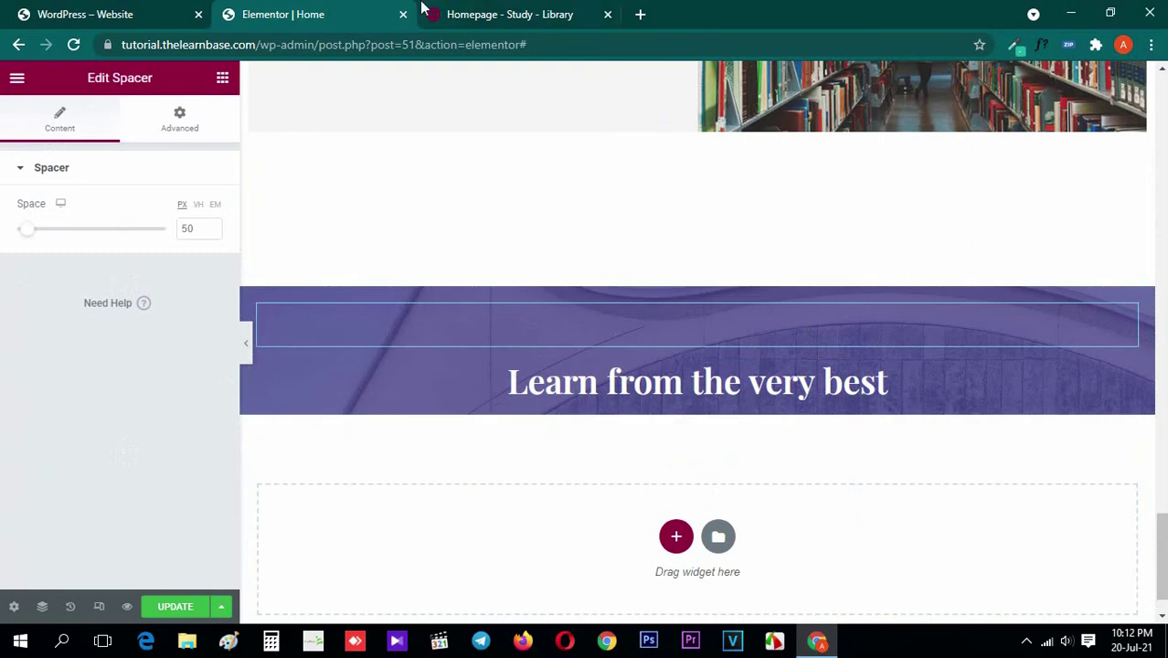
Copy the paragraph beginning "Join our course" under the reference page's heading and return to the Elementor page
left_click(222, 78)
left_click(540, 9)
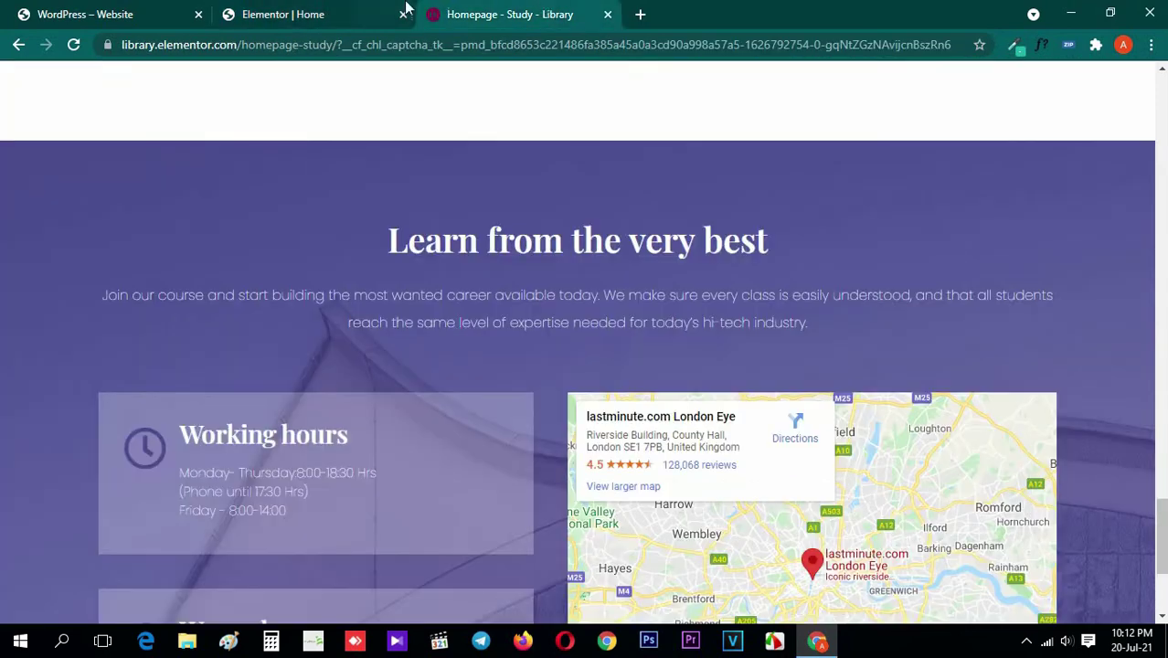
triple_click(412, 295)
key("ctrl+c")
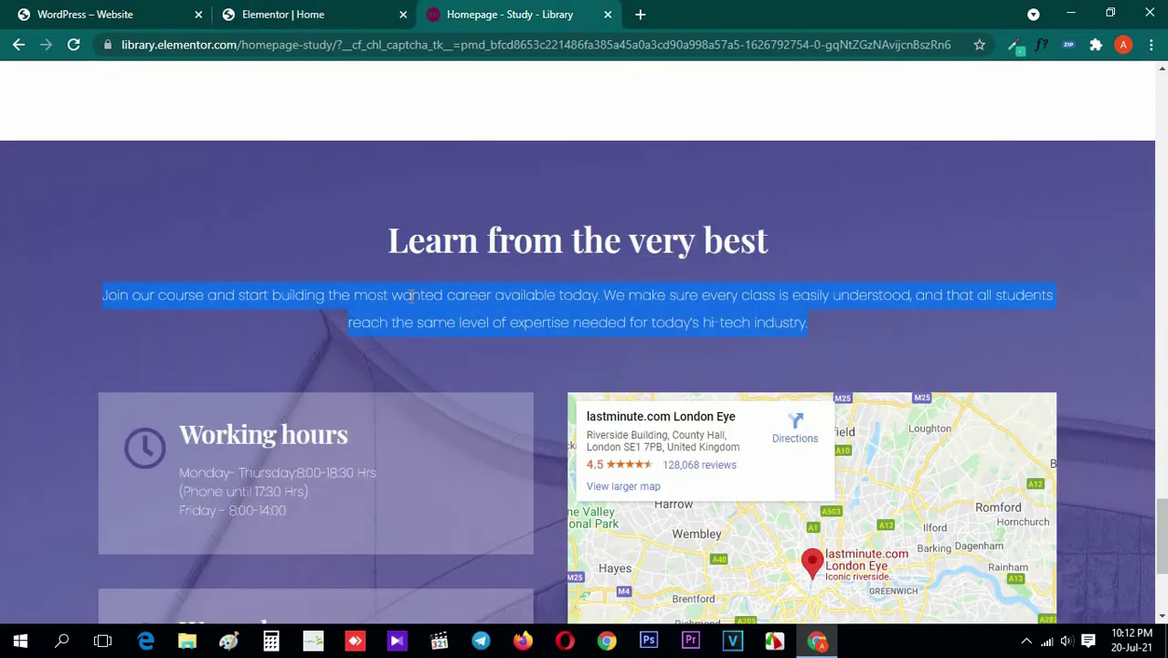
left_click(302, 14)
Duplicate the "Learn from the very best" heading and replace the copy's title with the copied "Join our course" paragraph
scroll(563, 295, "down", 1)
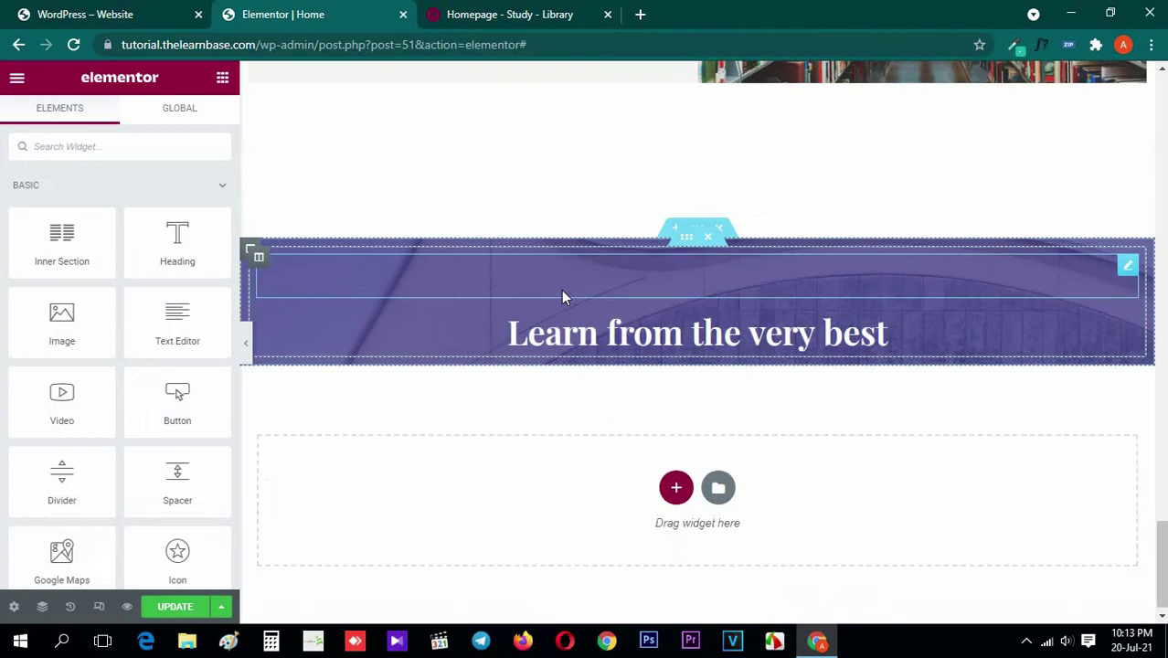
right_click(576, 347)
left_click(597, 372)
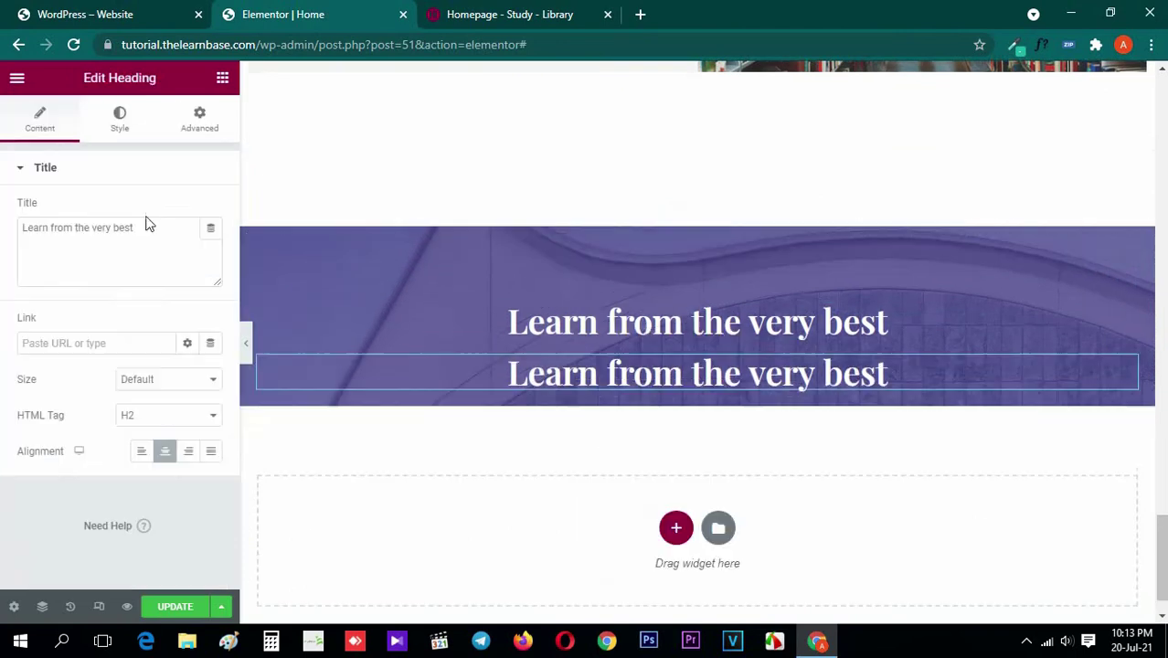
triple_click(153, 253)
key("ctrl+v")
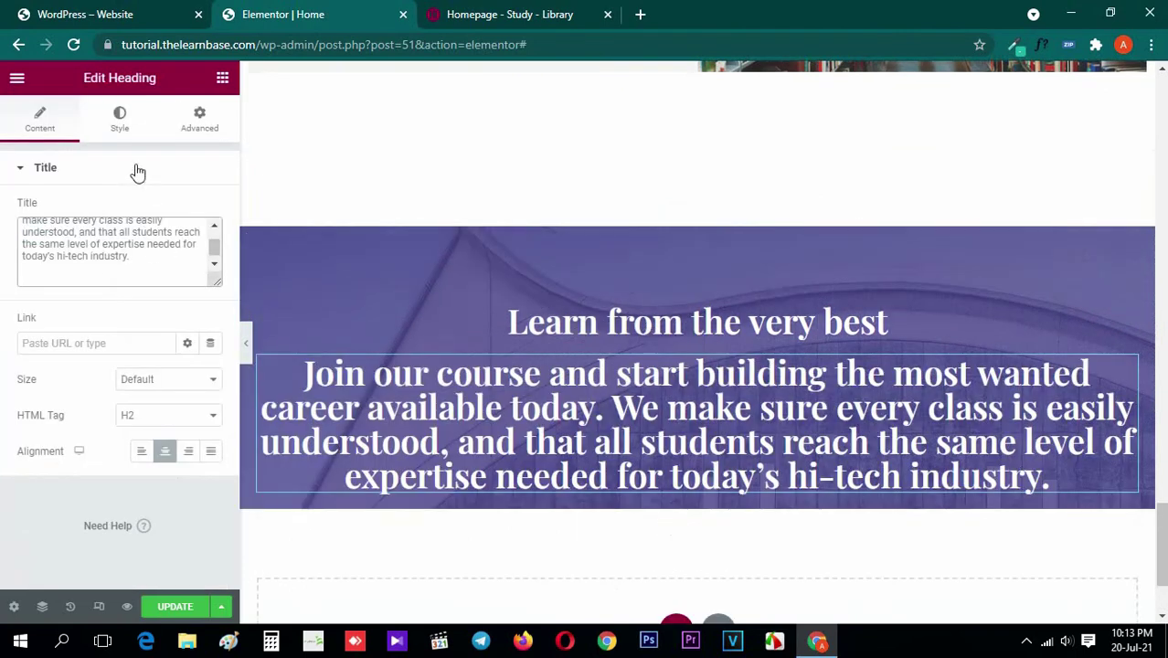
Set the HTML tag of the "Join our course" text to p
left_click_drag(17, 429, 81, 420)
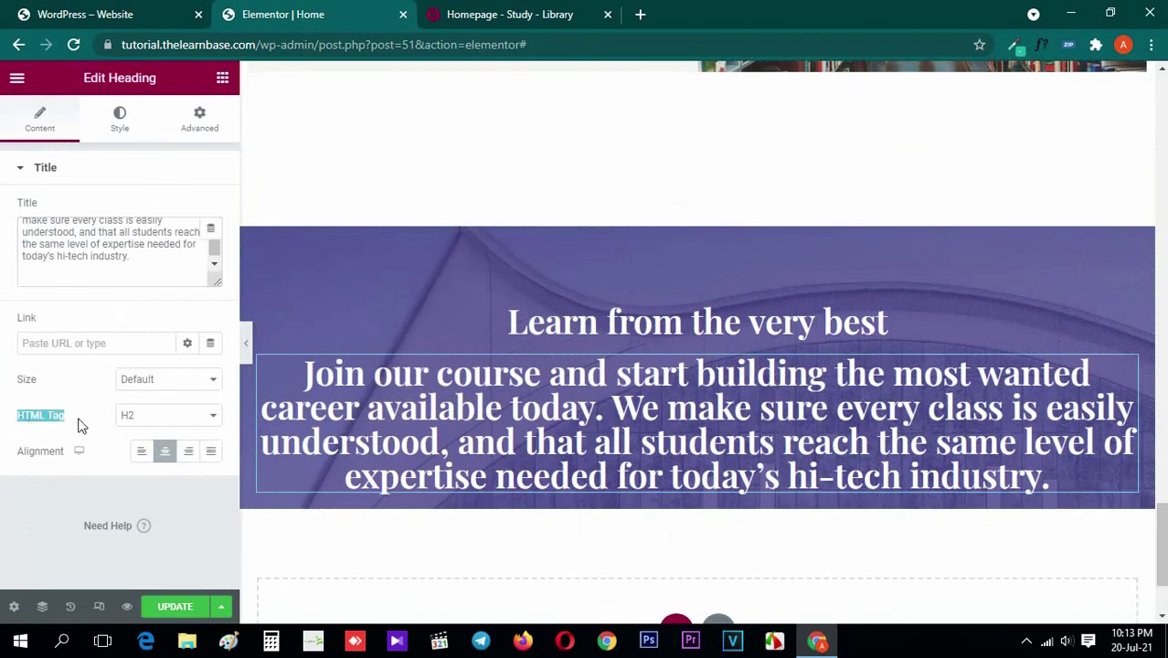
left_click(7, 423)
left_click(174, 422)
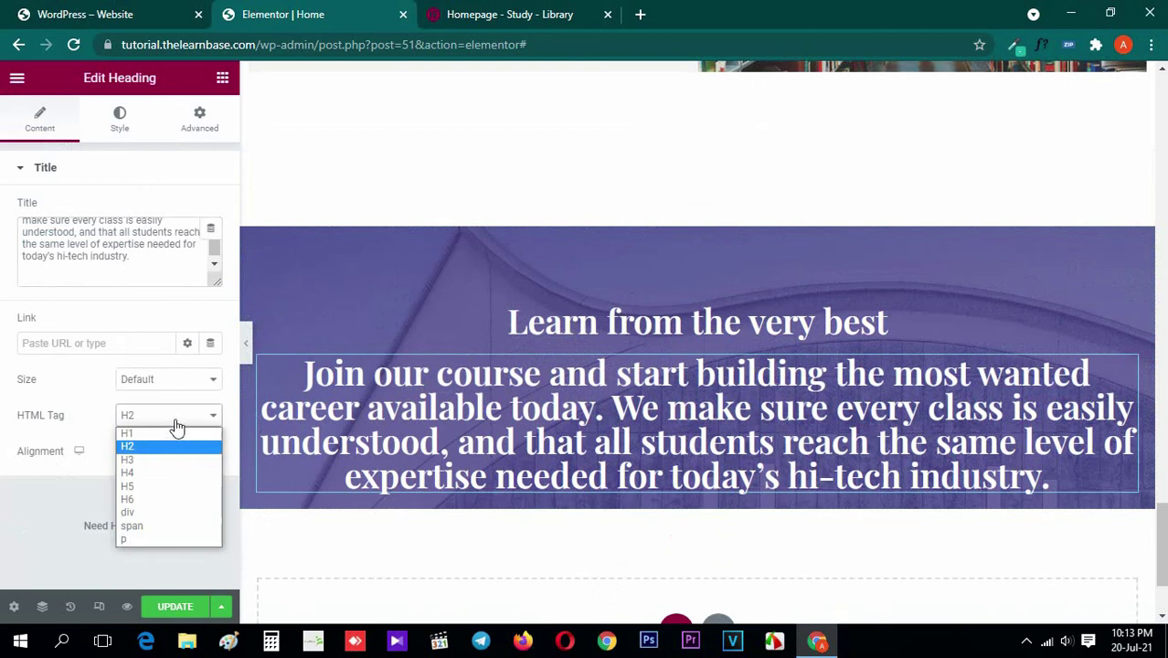
left_click(174, 541)
Examine the font family, weight, size, line height and colour of the reference page's "Join our course" paragraph with WhatFont
left_click(539, 14)
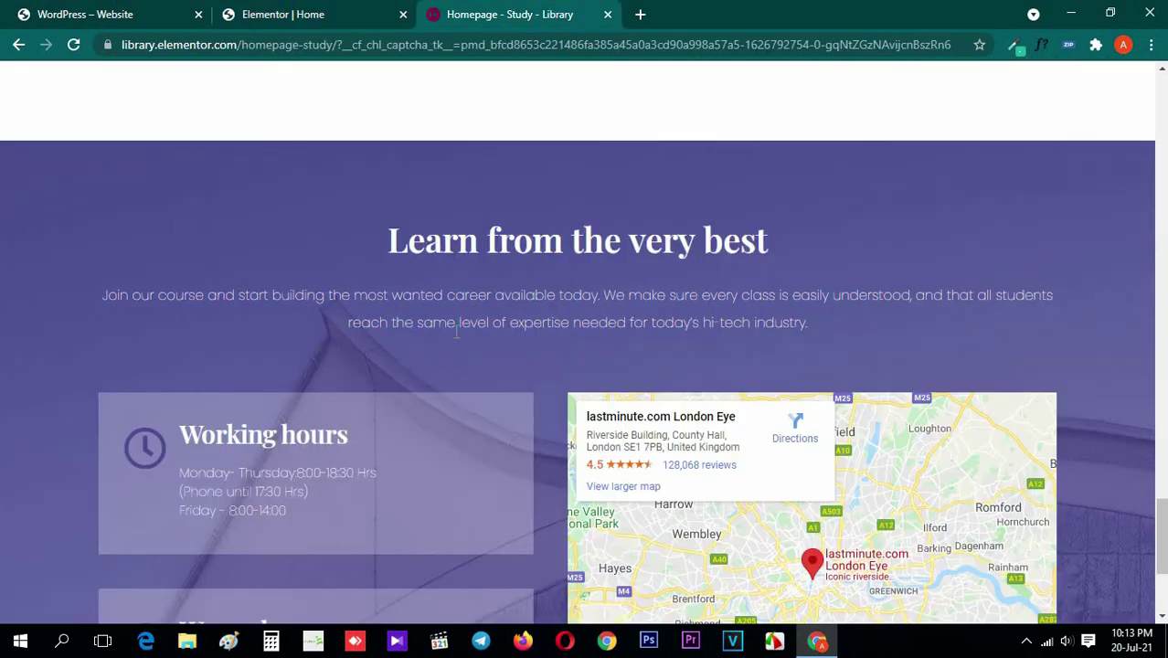
scroll(637, 261, "down", 1)
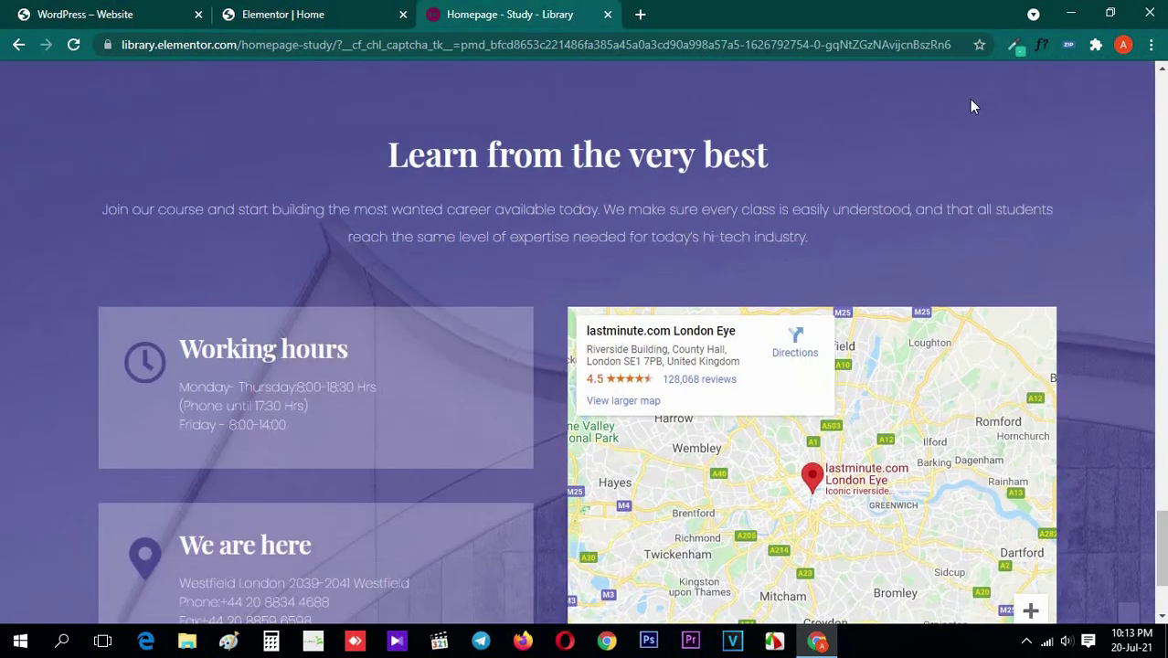
left_click(1041, 46)
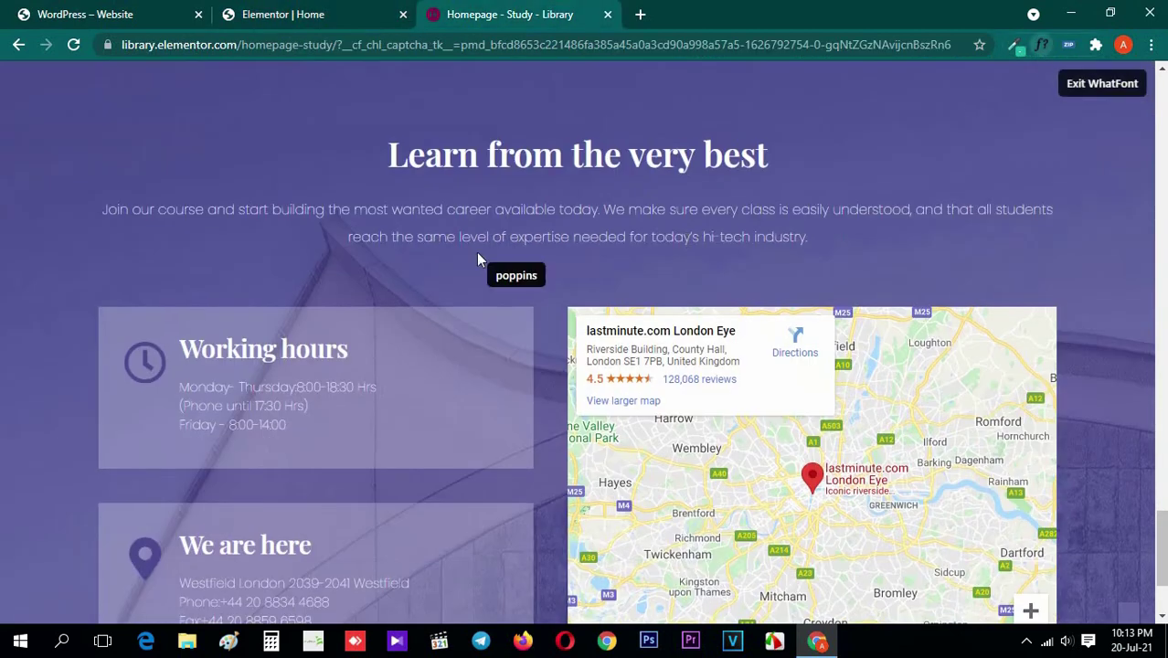
left_click(434, 215)
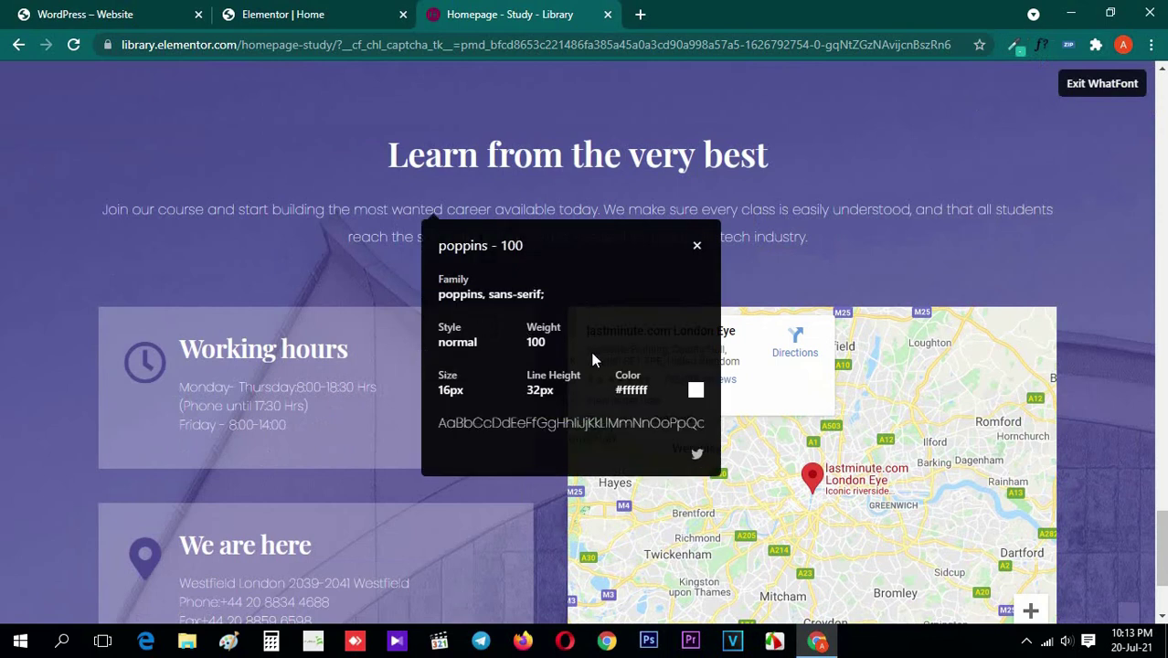
left_click(1102, 83)
Set the font family of the "Join our course" text on the Elementor page to Poppins
left_click(274, 15)
left_click(119, 123)
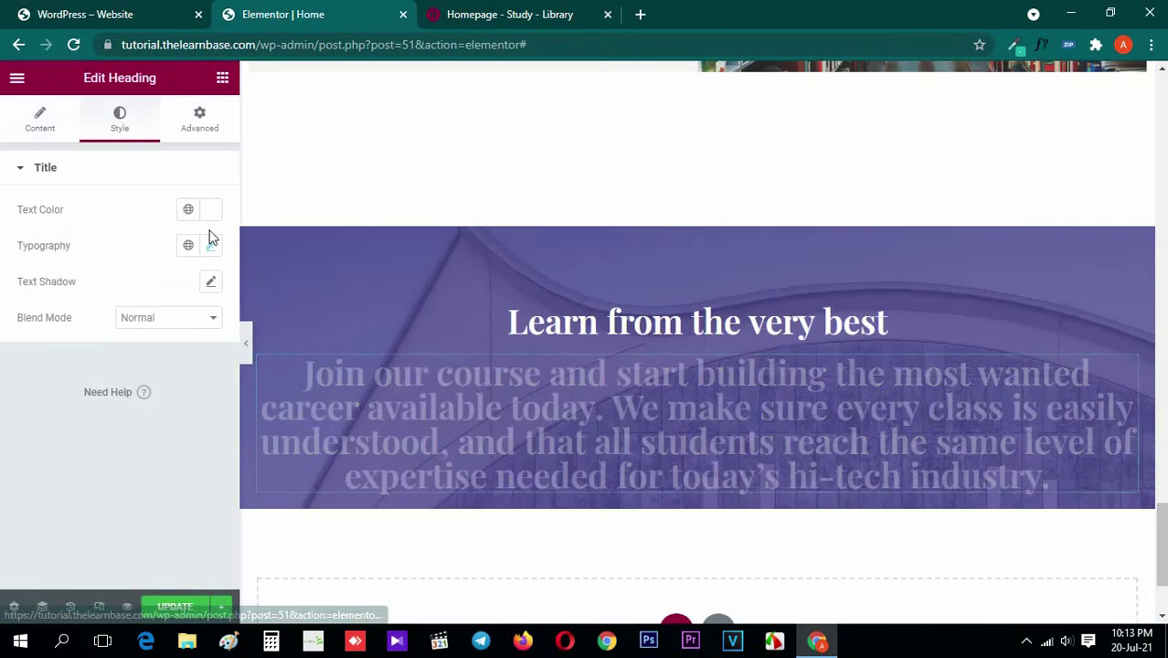
left_click(210, 246)
left_click(185, 329)
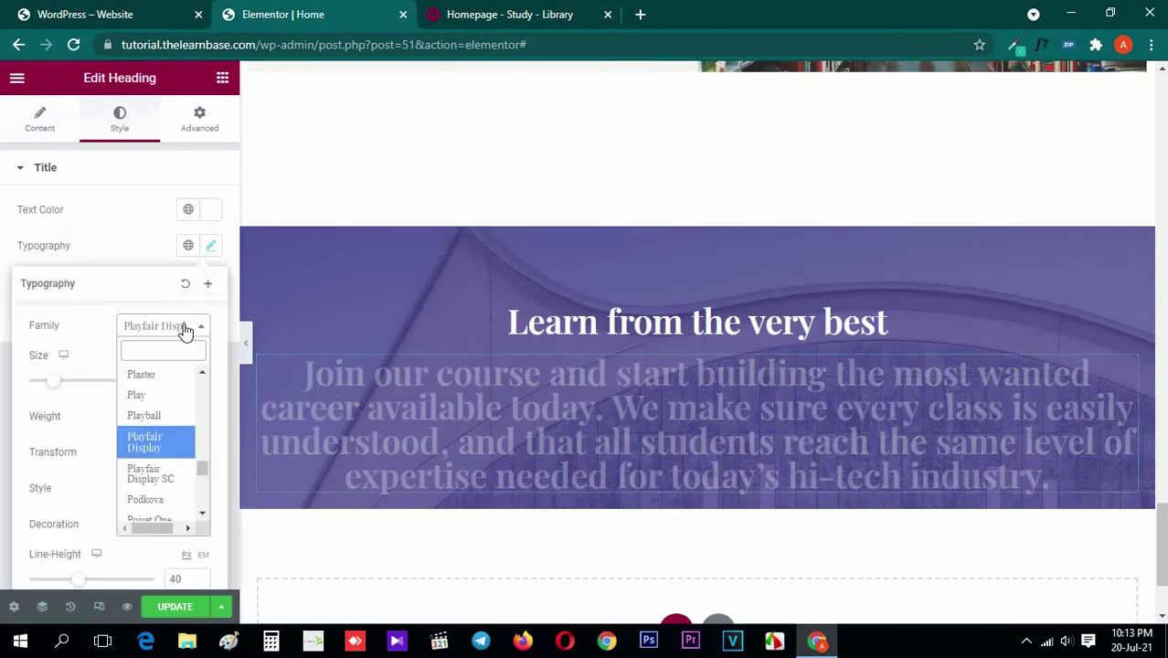
type("popp")
key("Return")
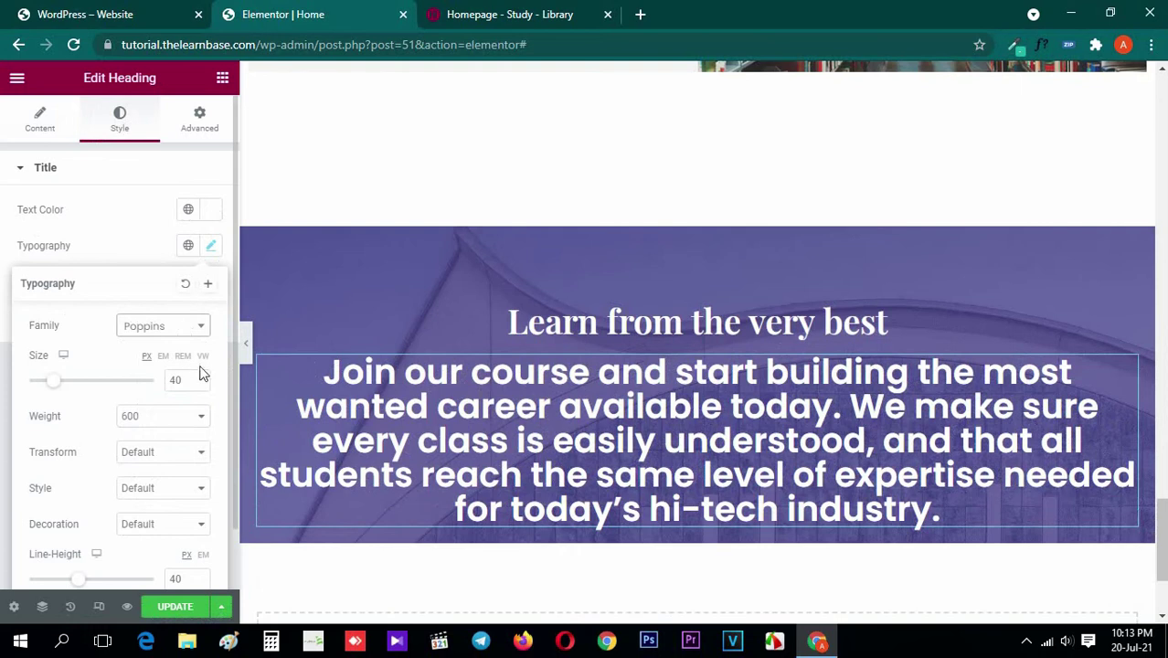
Set the "Join our course" text's font size to 16 px and its line height to 32 px
double_click(179, 380)
type("16")
scroll(131, 380, "down", 1)
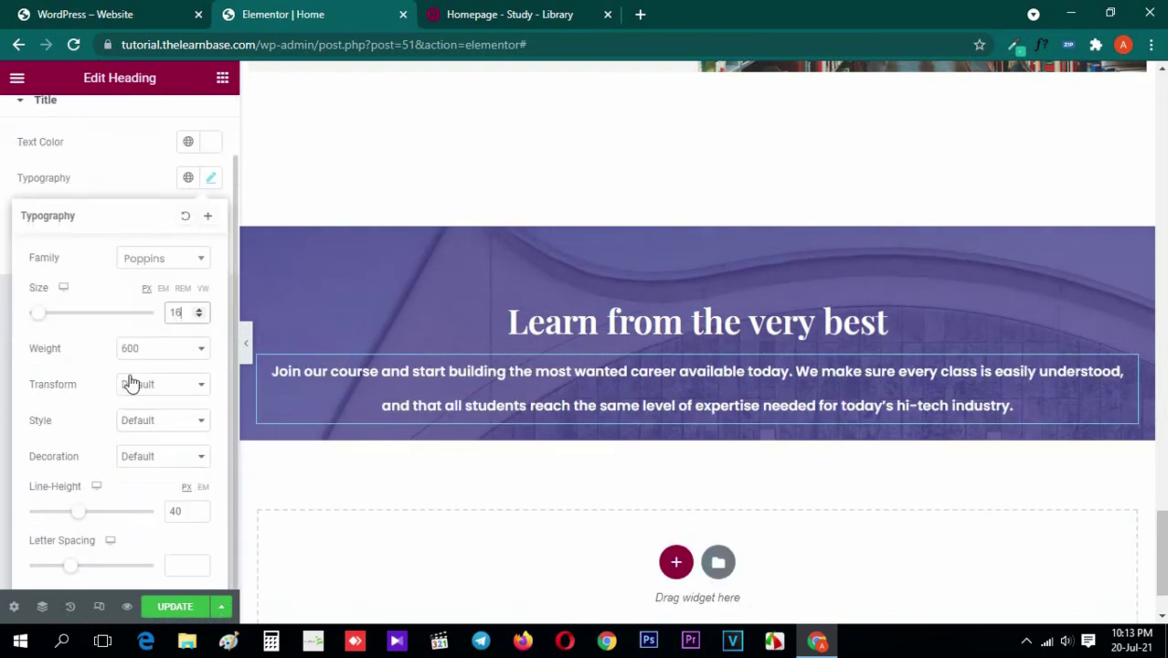
double_click(193, 507)
type("30")
Check the reference paragraph's font weight with WhatFont and set the "Join our course" text's weight to 100
left_click(519, 11)
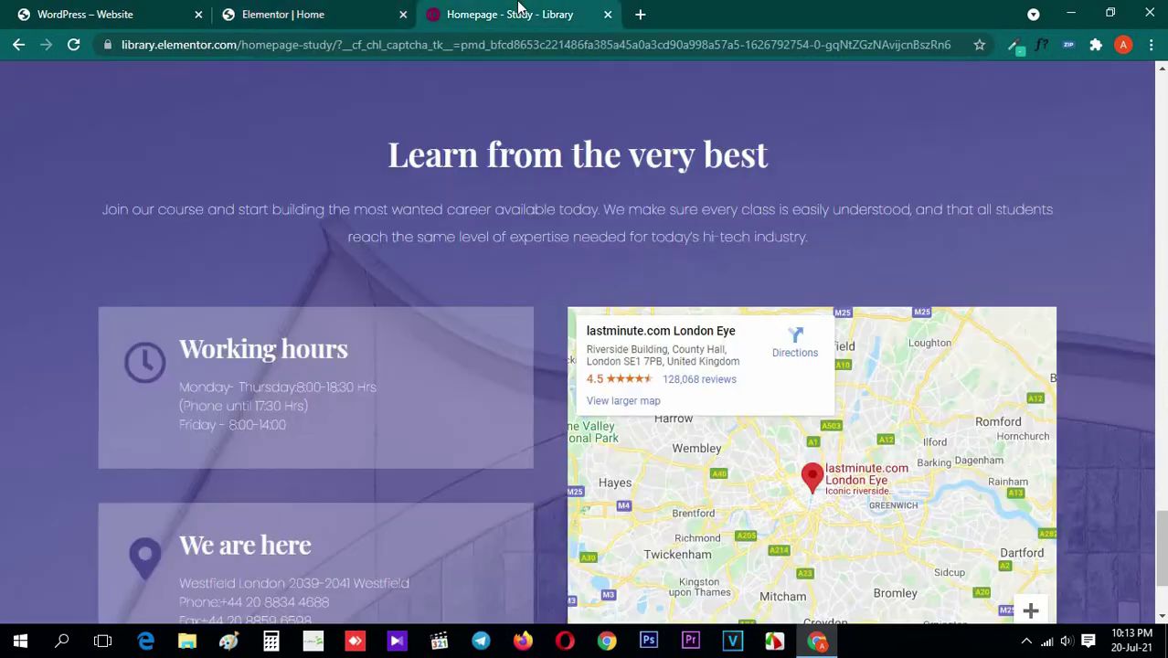
left_click(1043, 44)
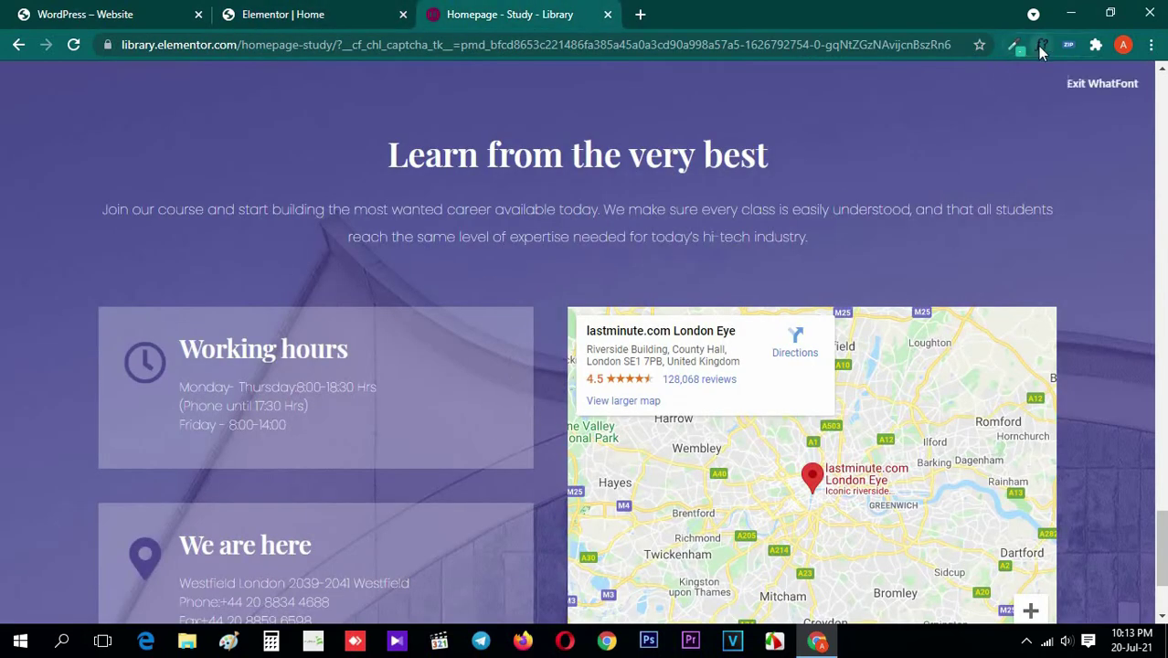
left_click(576, 212)
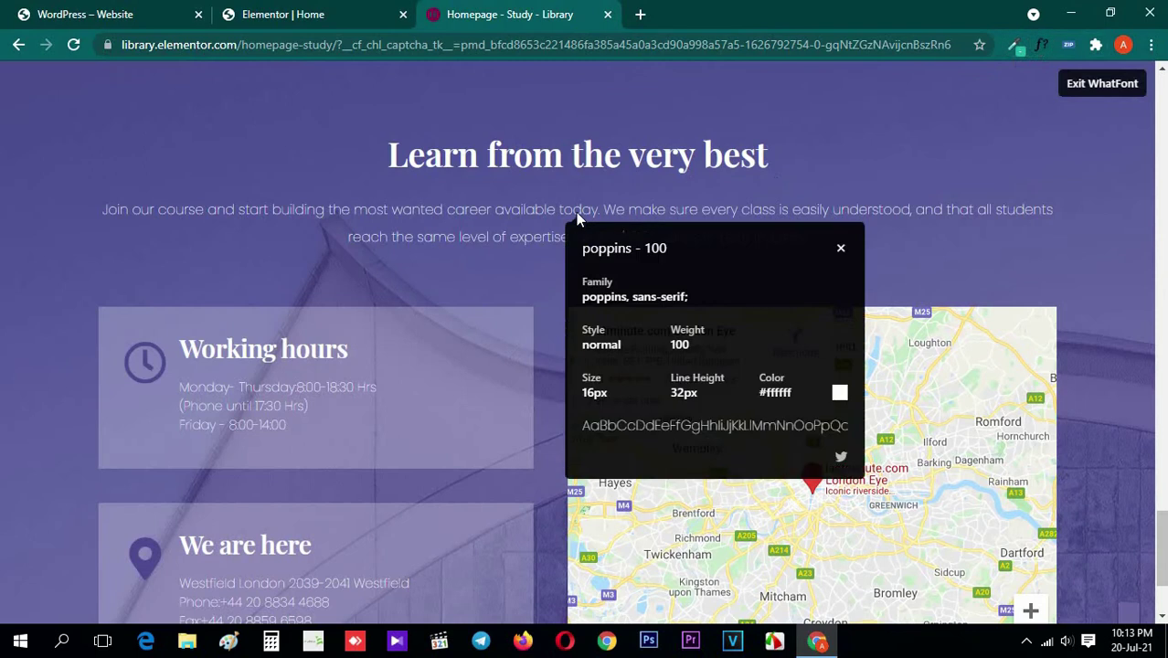
left_click(1097, 84)
left_click(283, 13)
left_click(182, 362)
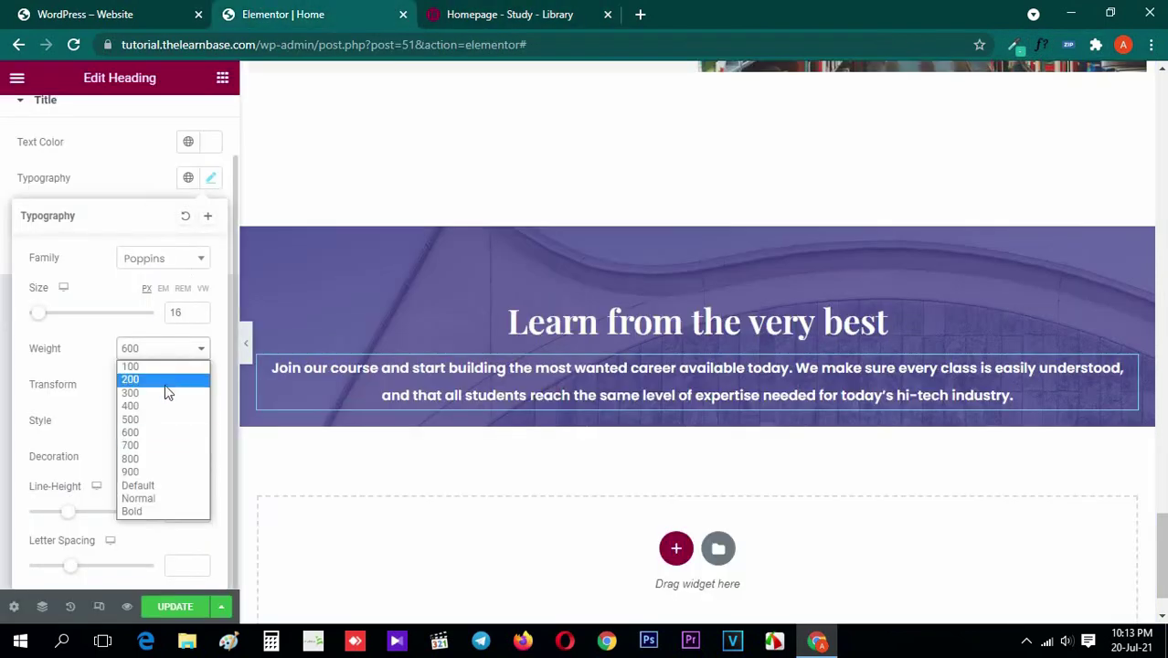
left_click(164, 367)
Review the reference section's layout and add a two-column Inner Section below the "Join our course" text
left_click(219, 76)
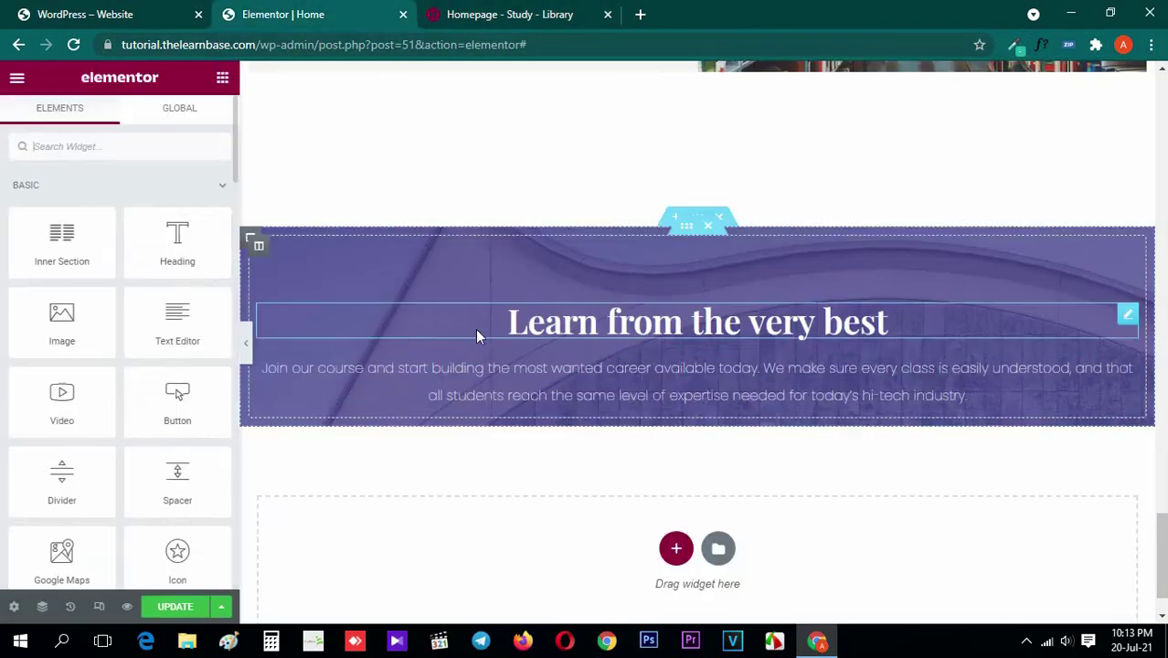
left_click(512, 12)
scroll(349, 252, "down", 1)
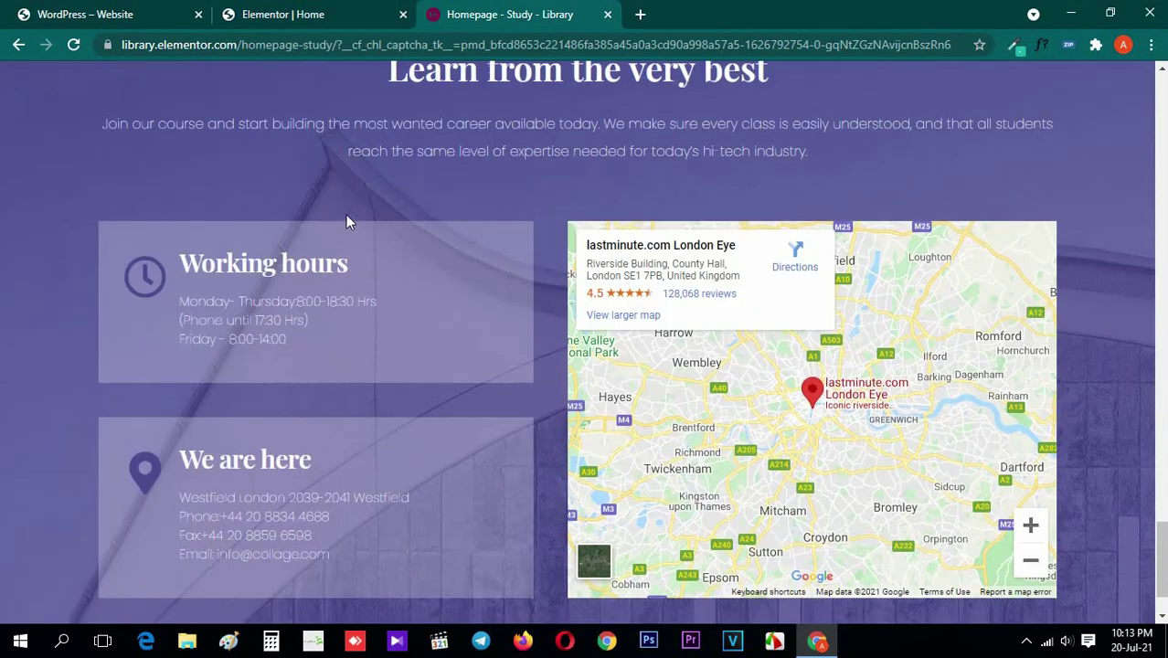
scroll(346, 247, "up", 4)
scroll(339, 249, "down", 2)
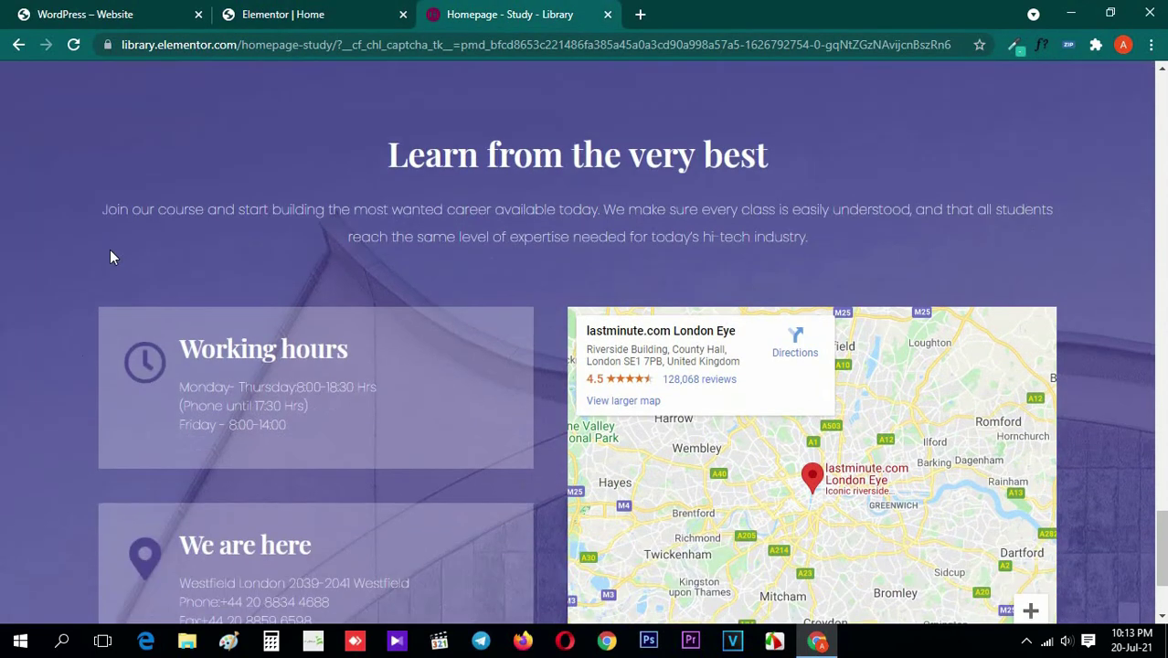
left_click(279, 11)
left_click(528, 11)
scroll(39, 258, "down", 2)
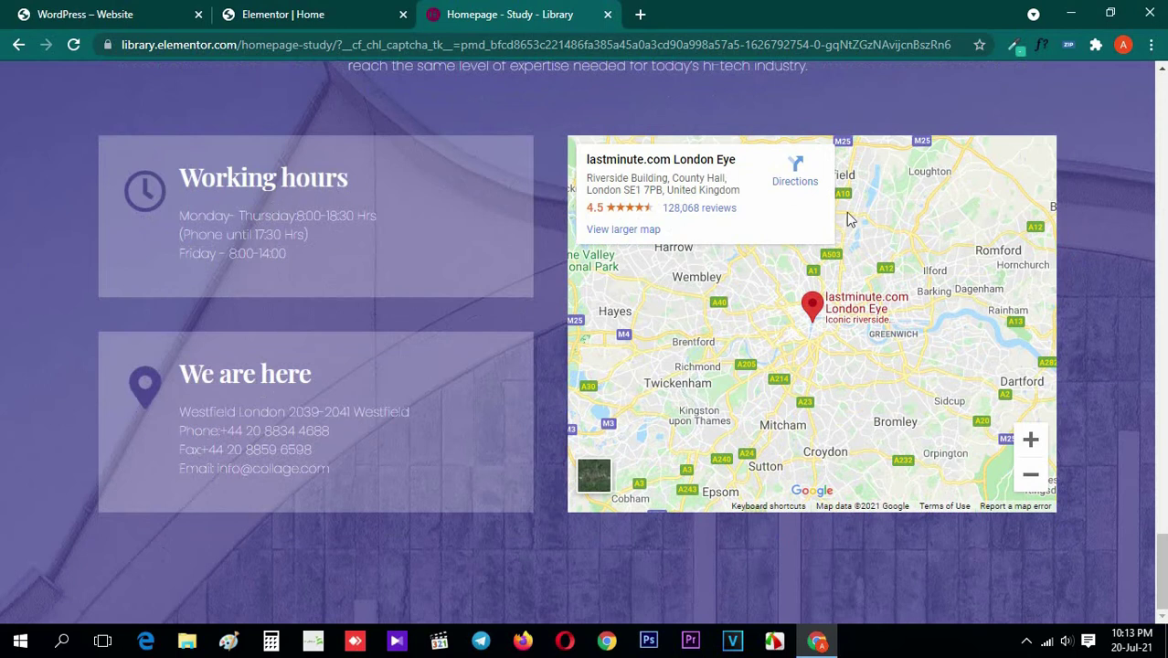
scroll(826, 315, "up", 1)
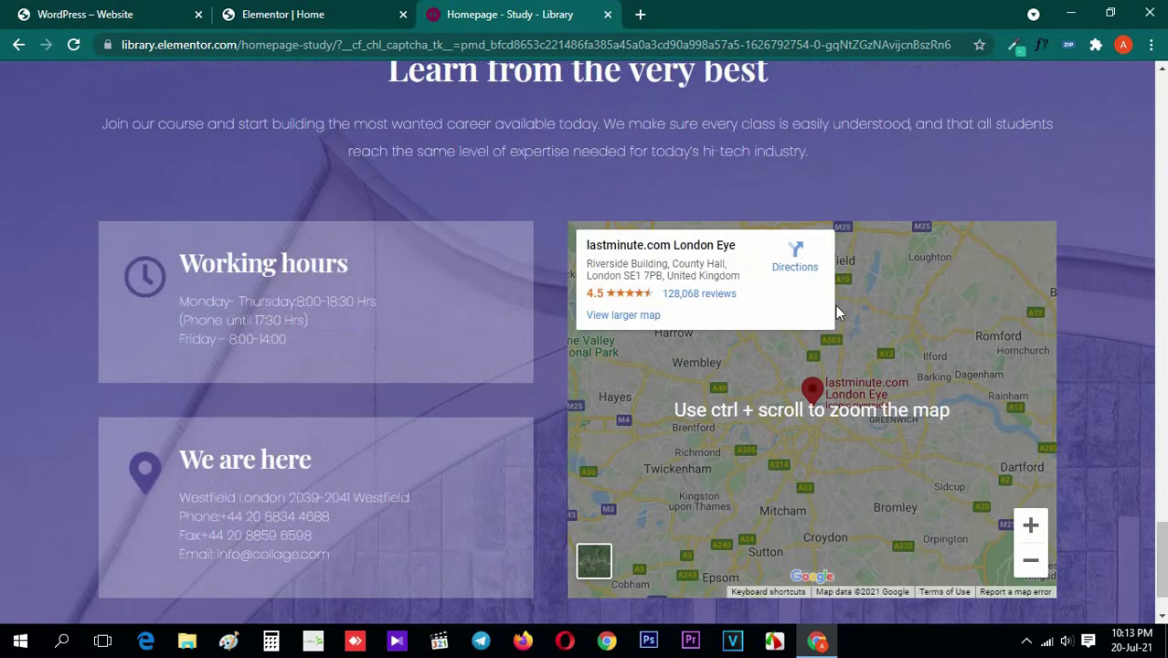
left_click(379, 7)
left_click_drag(78, 260, 660, 340)
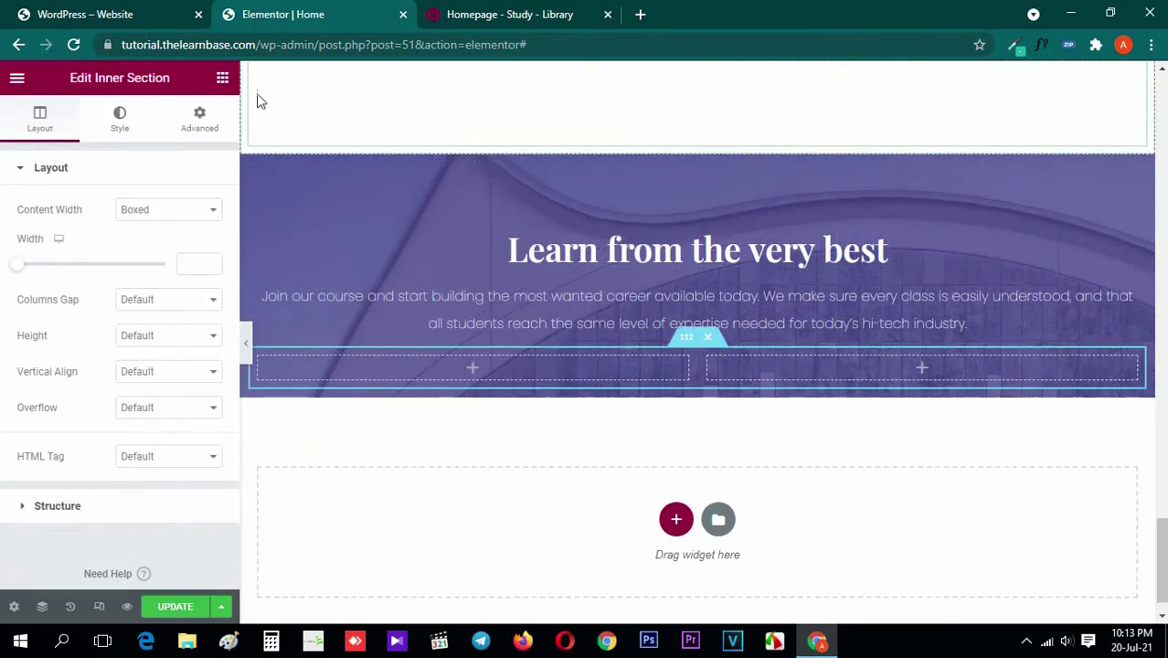
Add an Icon Box widget to the first column of the Inner Section
left_click(493, 14)
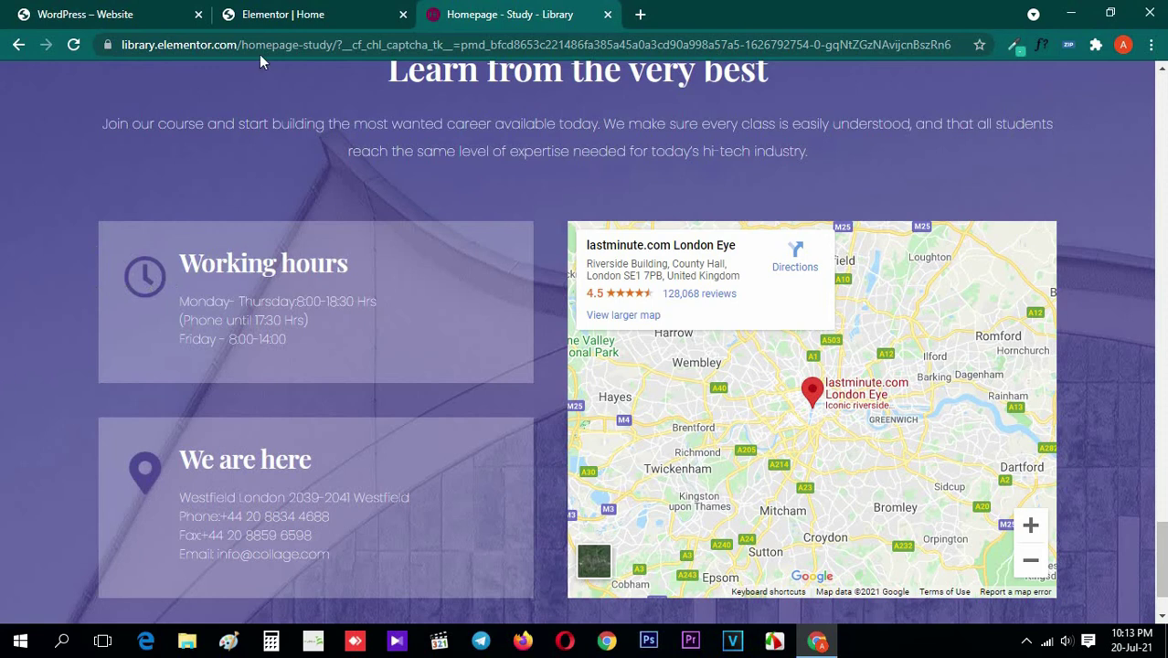
left_click(293, 13)
type("icon")
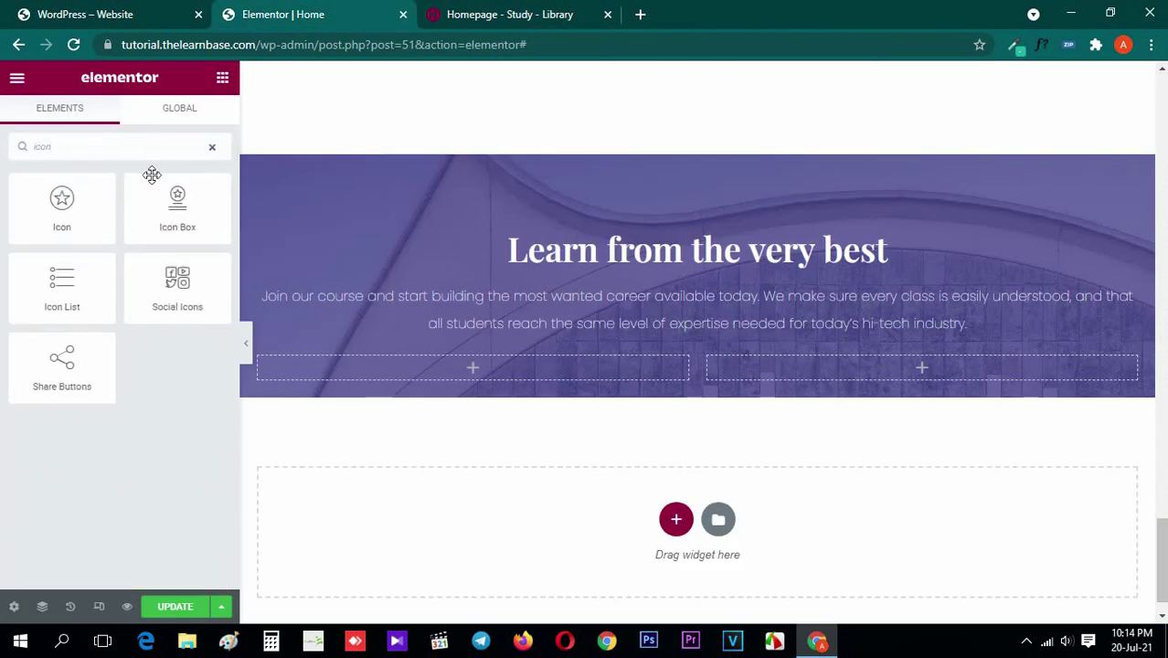
left_click_drag(152, 174, 495, 372)
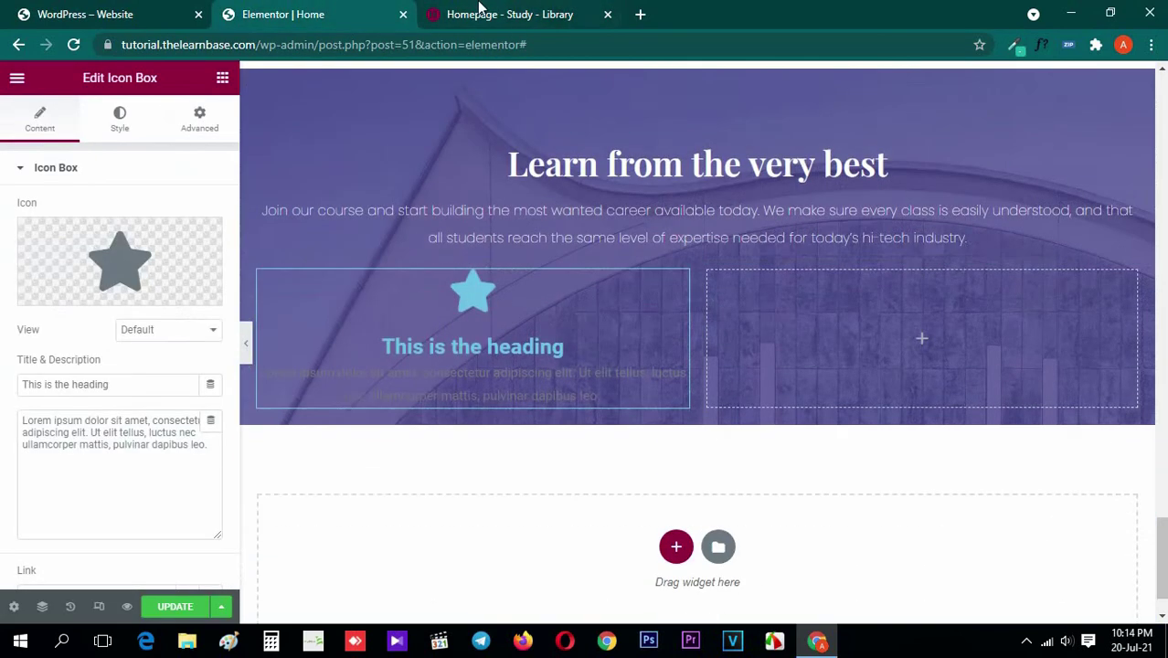
Set the icon box title to "Working hours", matching the reference page
left_click(482, 14)
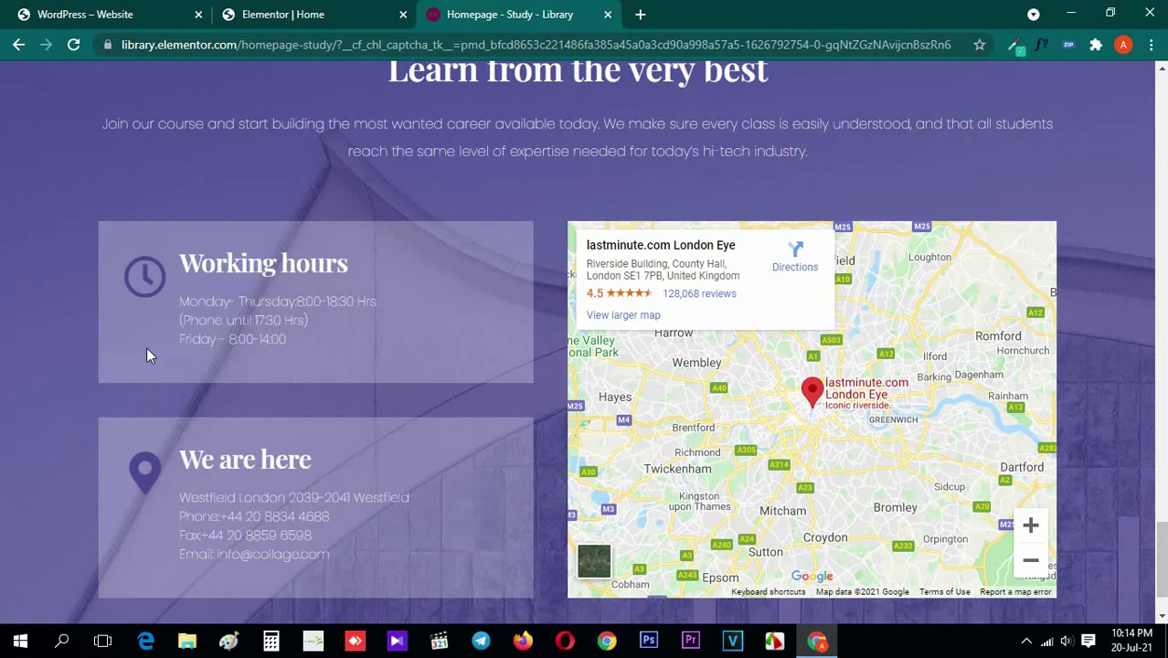
left_click(283, 14)
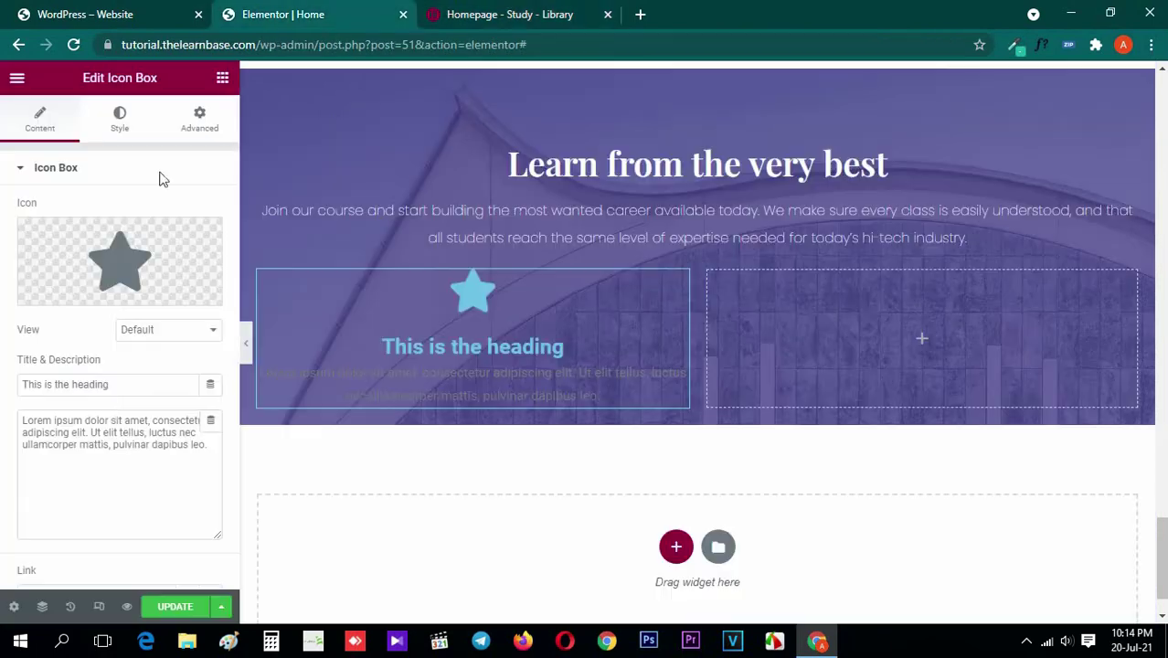
triple_click(136, 394)
type("Working hours")
Replace the icon box description with the copied reference text "Monday- Thursday:8:00-18:30 Hrs (Phone until 17:30 Hrs) Friday - 8:00-14:00"
left_click(460, 7)
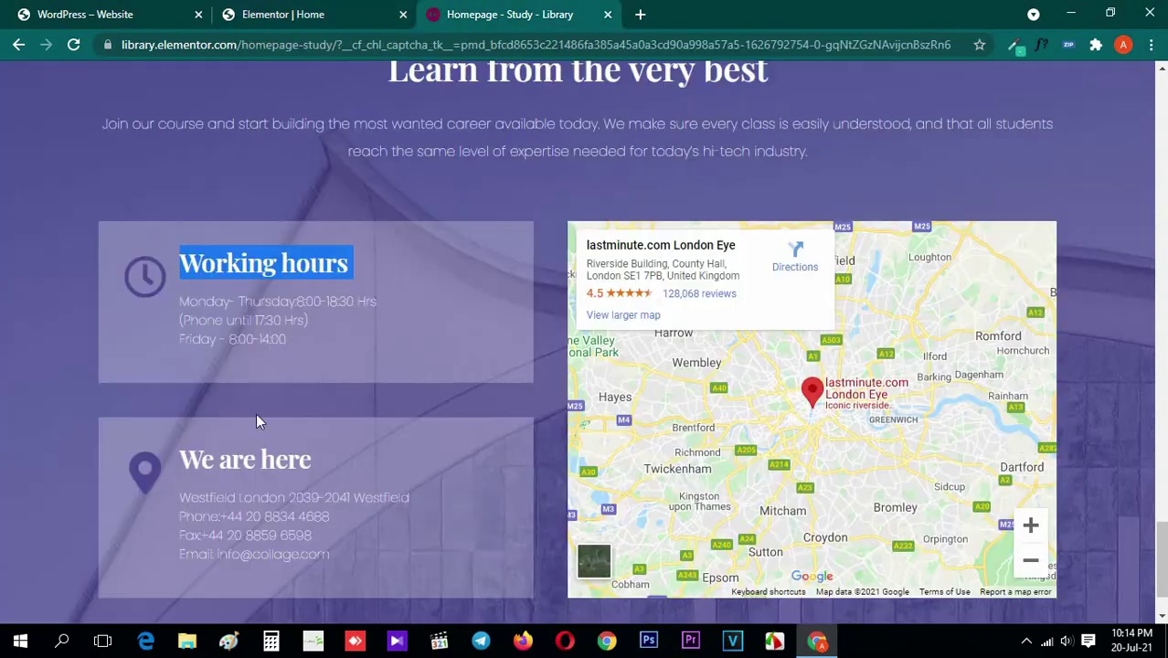
triple_click(260, 320)
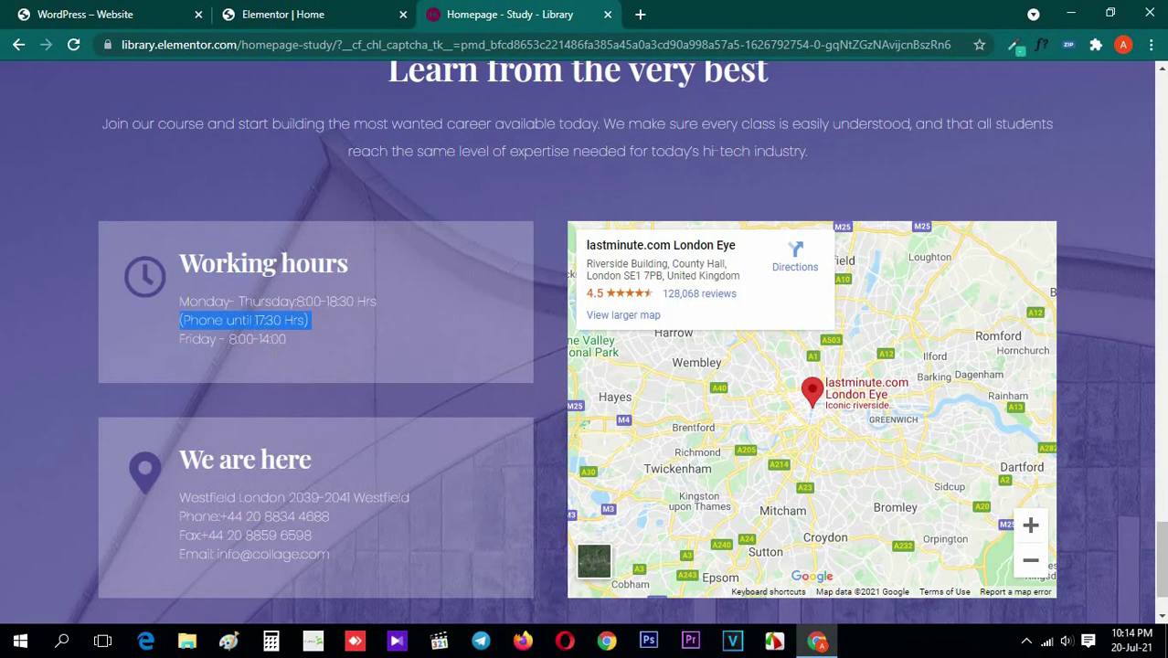
left_click_drag(178, 300, 302, 350)
key("ctrl+c")
left_click(311, 11)
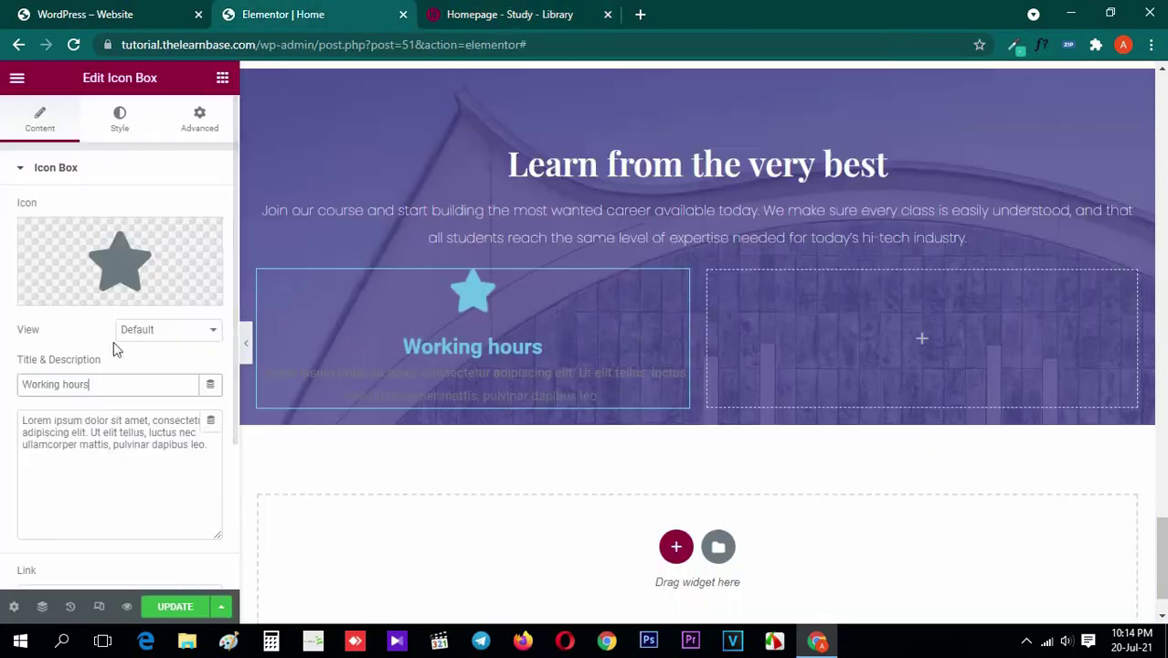
triple_click(110, 456)
key("ctrl+v")
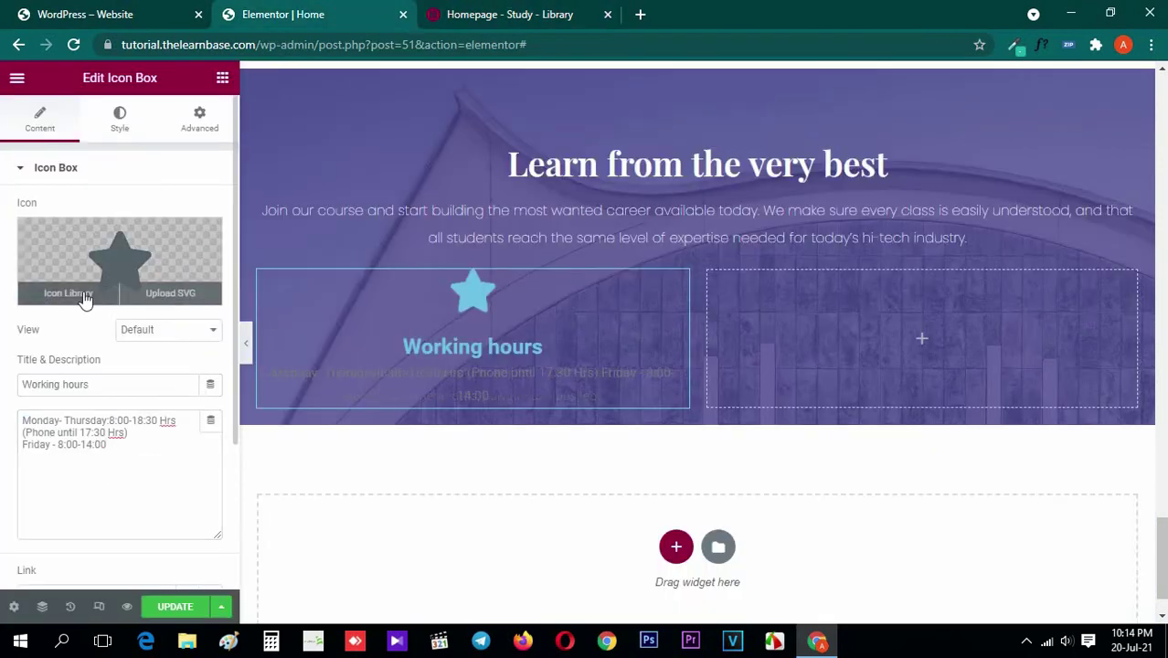
Replace the icon box's star with the outlined Clock icon from the Icon Library
left_click(69, 293)
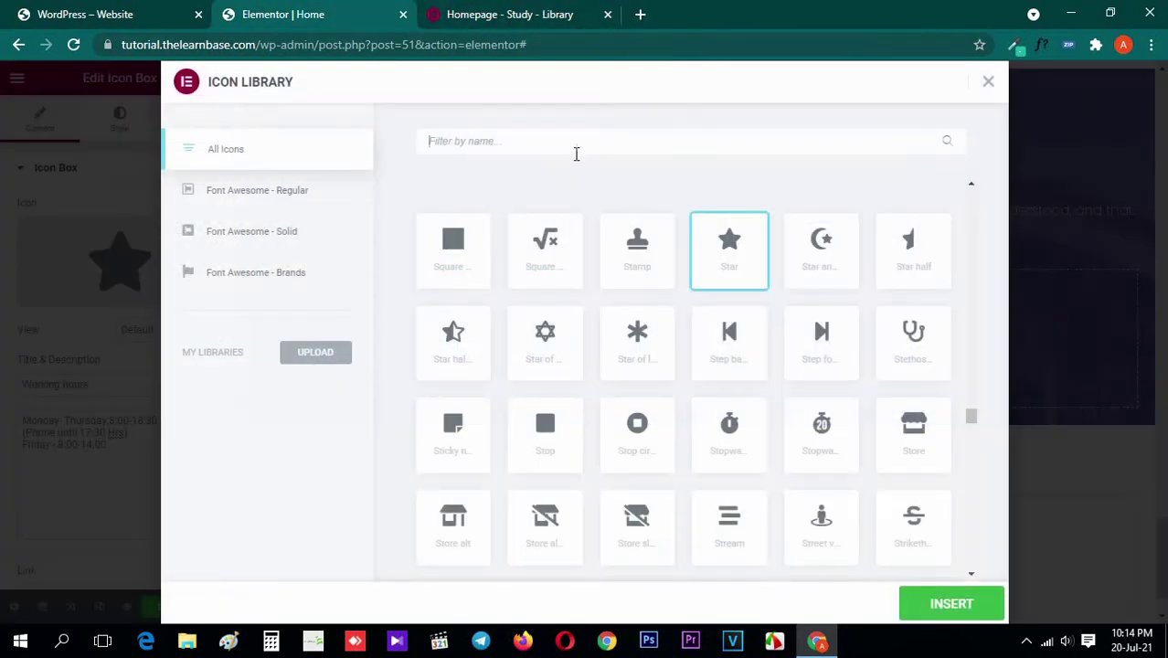
type("clock")
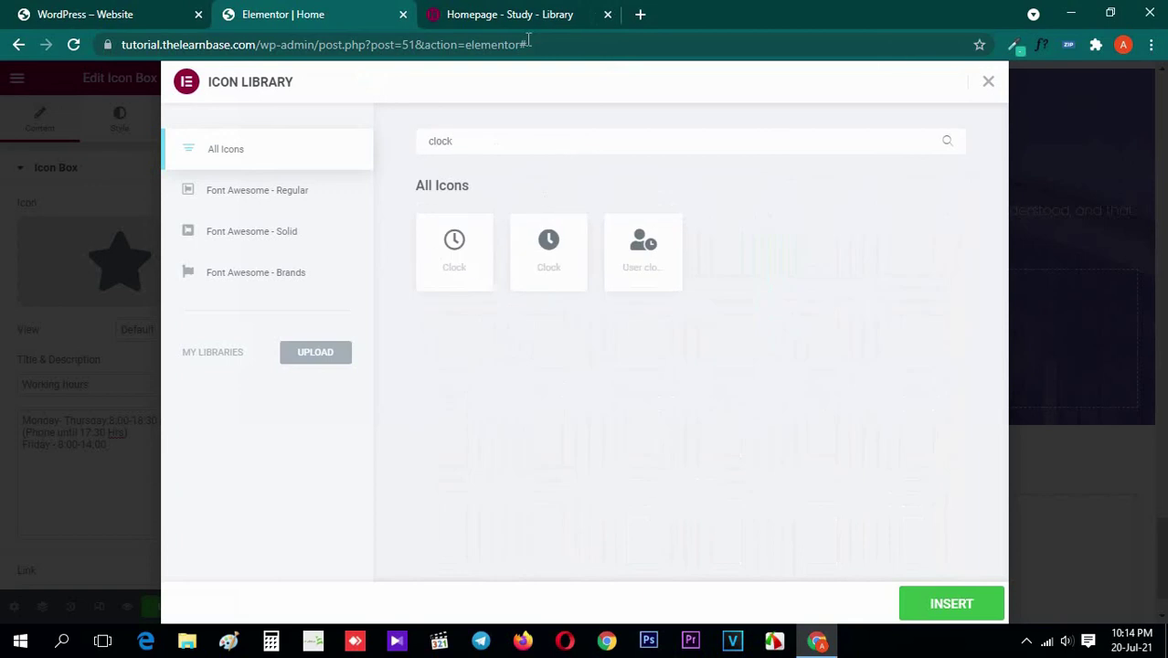
left_click(519, 13)
left_click(334, 13)
left_click(442, 257)
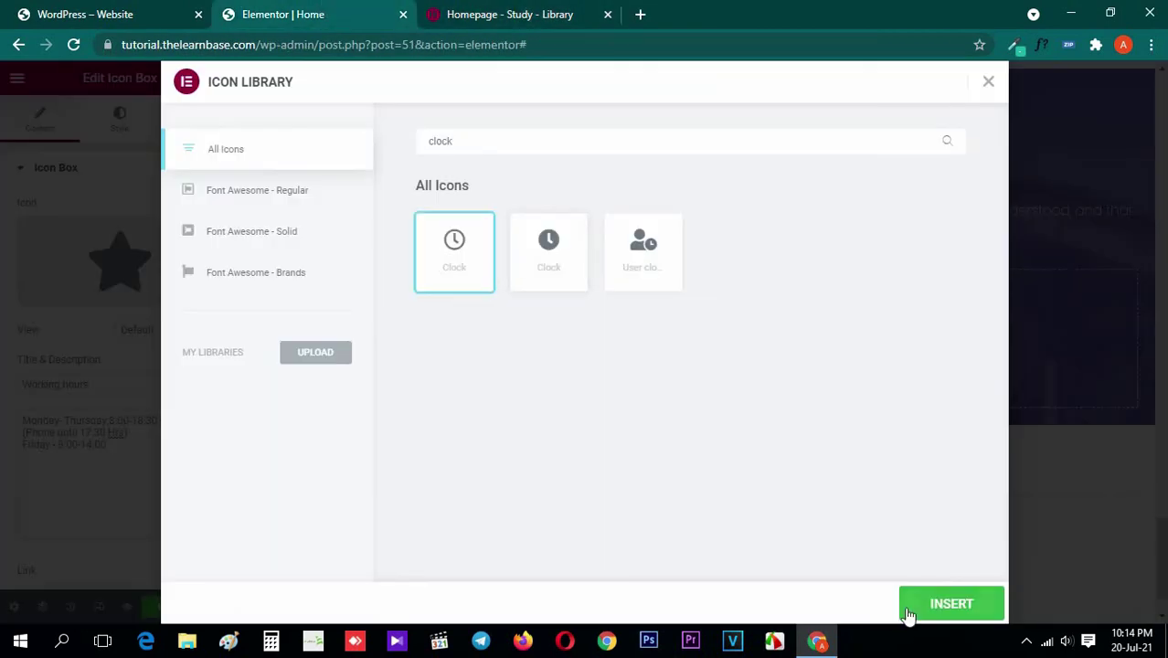
left_click(908, 615)
Set the icon position of the "Working hours" icon box to left, comparing it with the reference page
left_click(538, 11)
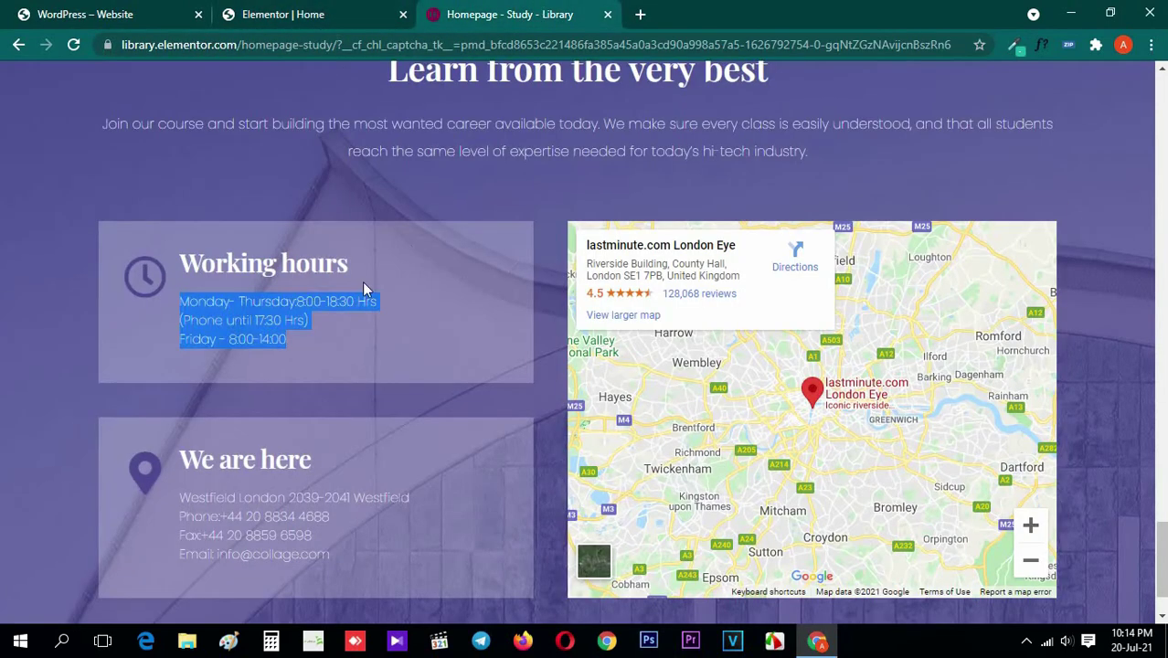
left_click(283, 14)
scroll(31, 359, "down", 2)
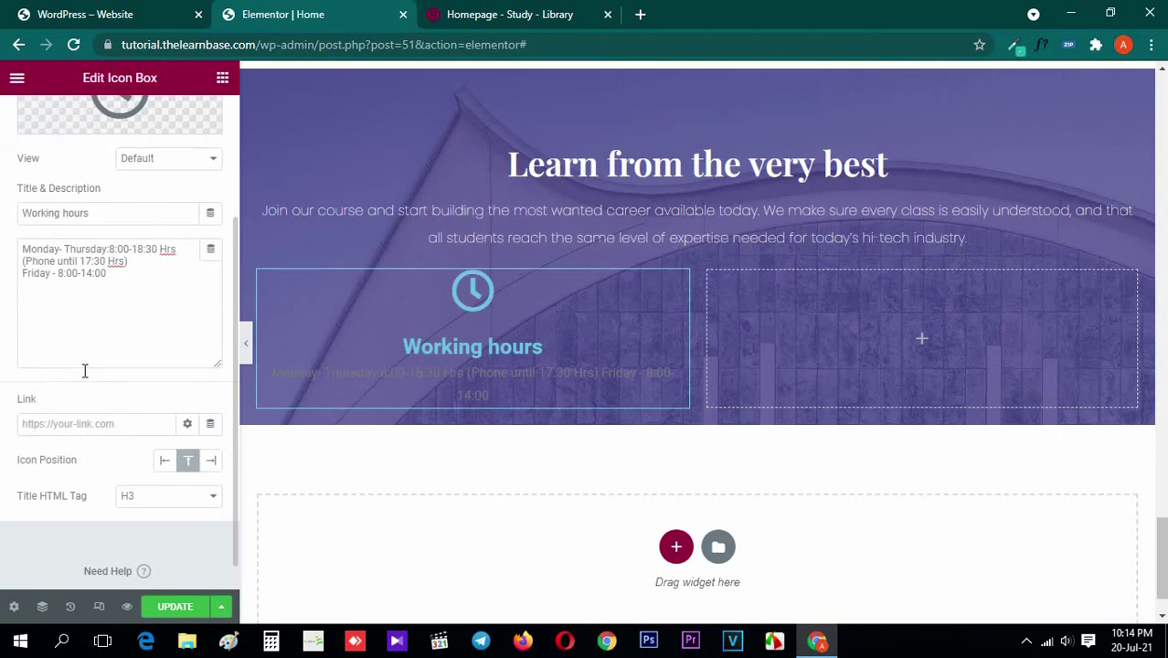
left_click(166, 461)
left_click(526, 11)
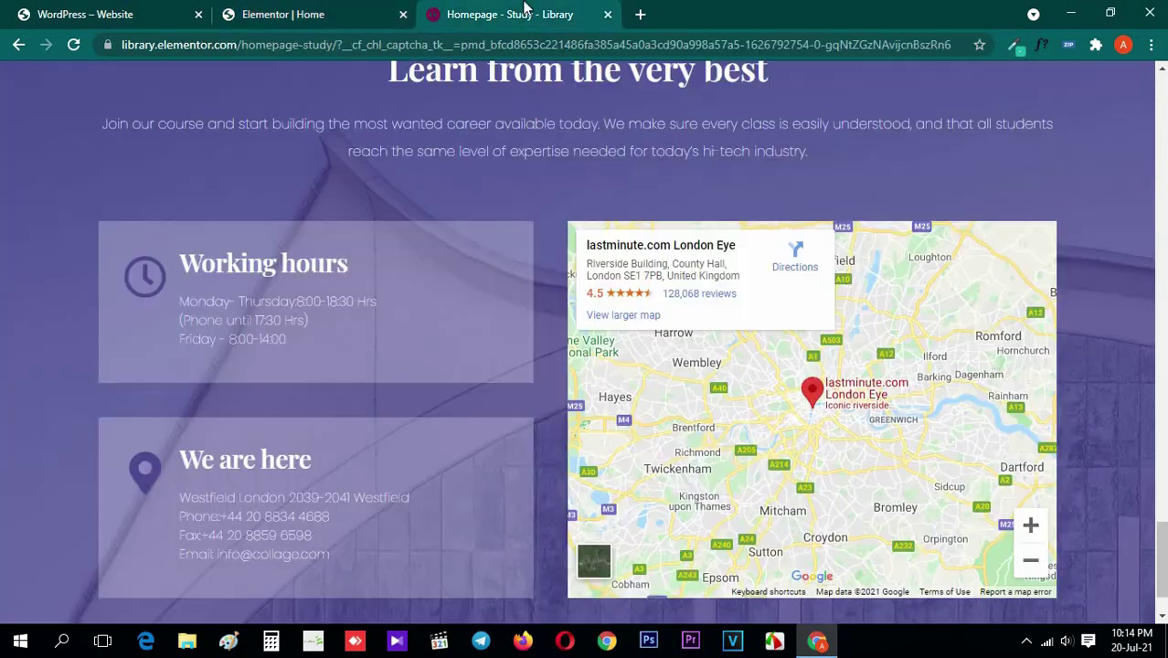
left_click(348, 11)
Sample the colour of the reference page's clock icon and apply it as the primary colour of the icon box's icon
left_click(81, 171)
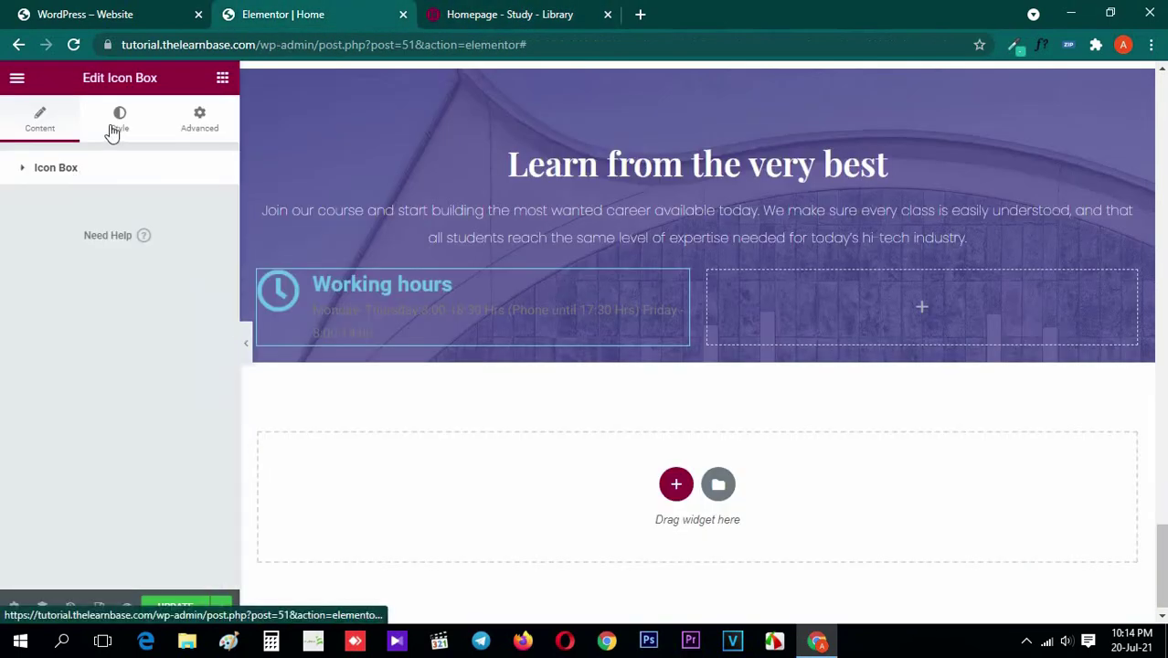
left_click(115, 128)
left_click(519, 11)
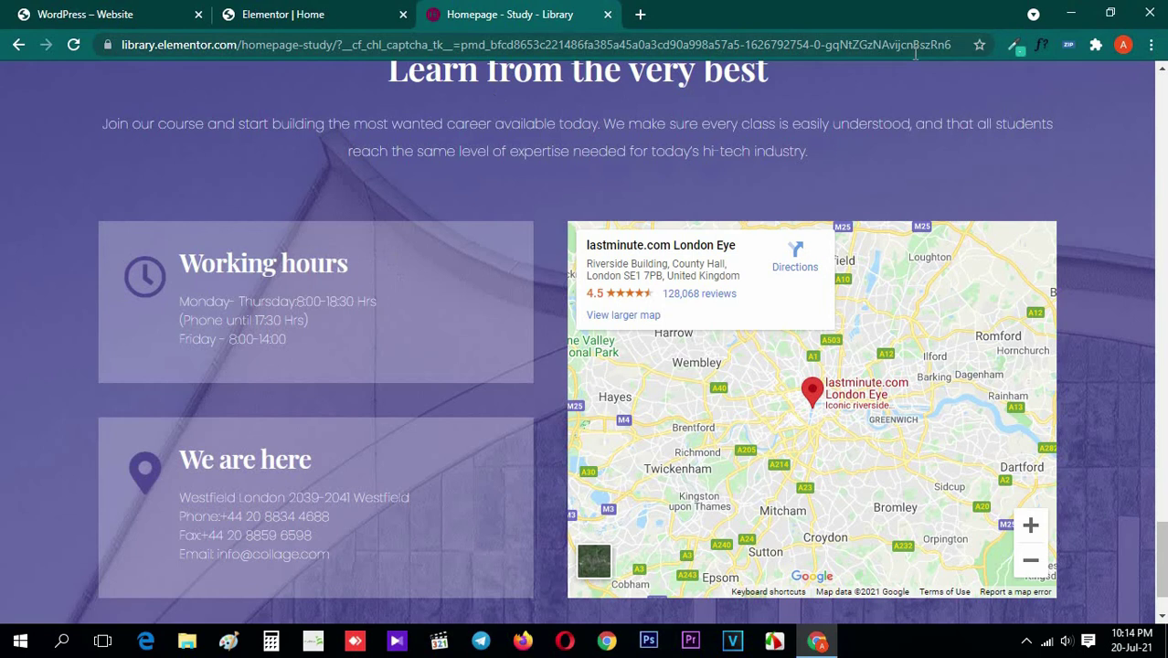
left_click(1011, 46)
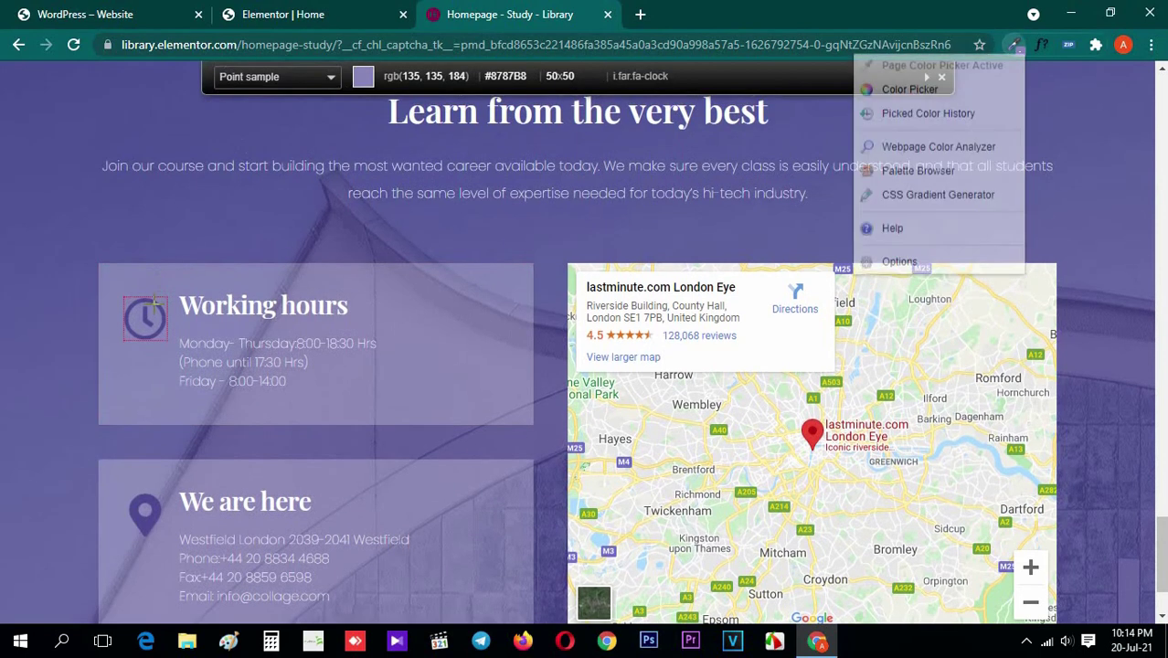
left_click(157, 304)
left_click(335, 11)
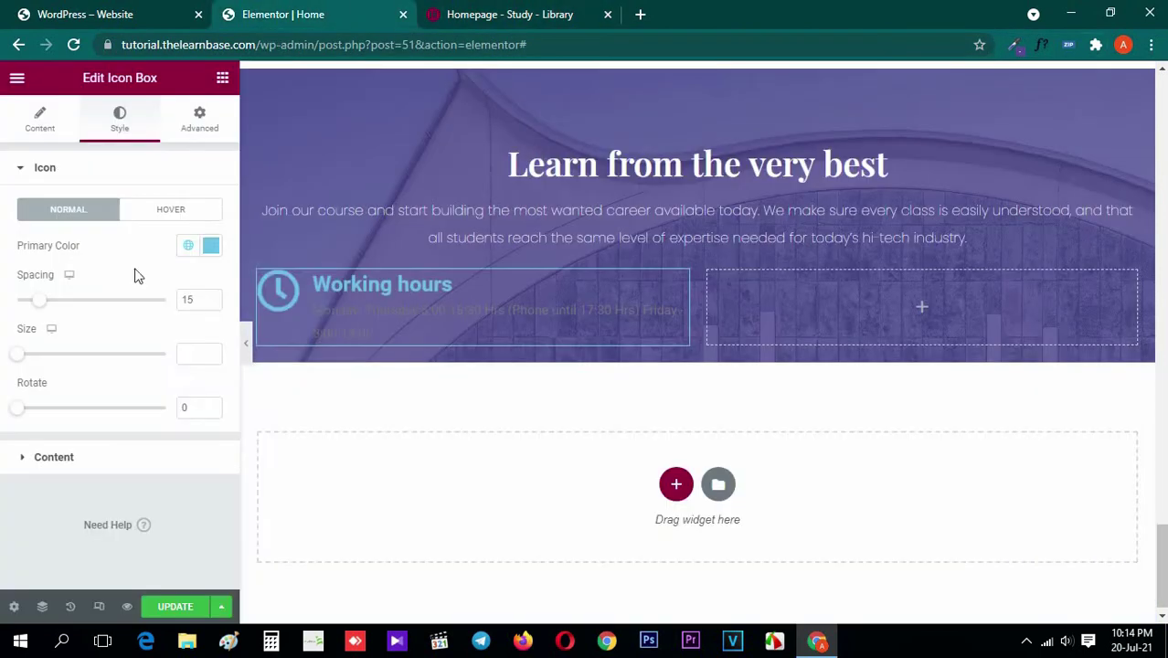
left_click(211, 245)
left_click(3, 325)
Inspect the reference "Working hours" title's font and colour with WhatFont and set the icon box title's colour to white
left_click(552, 12)
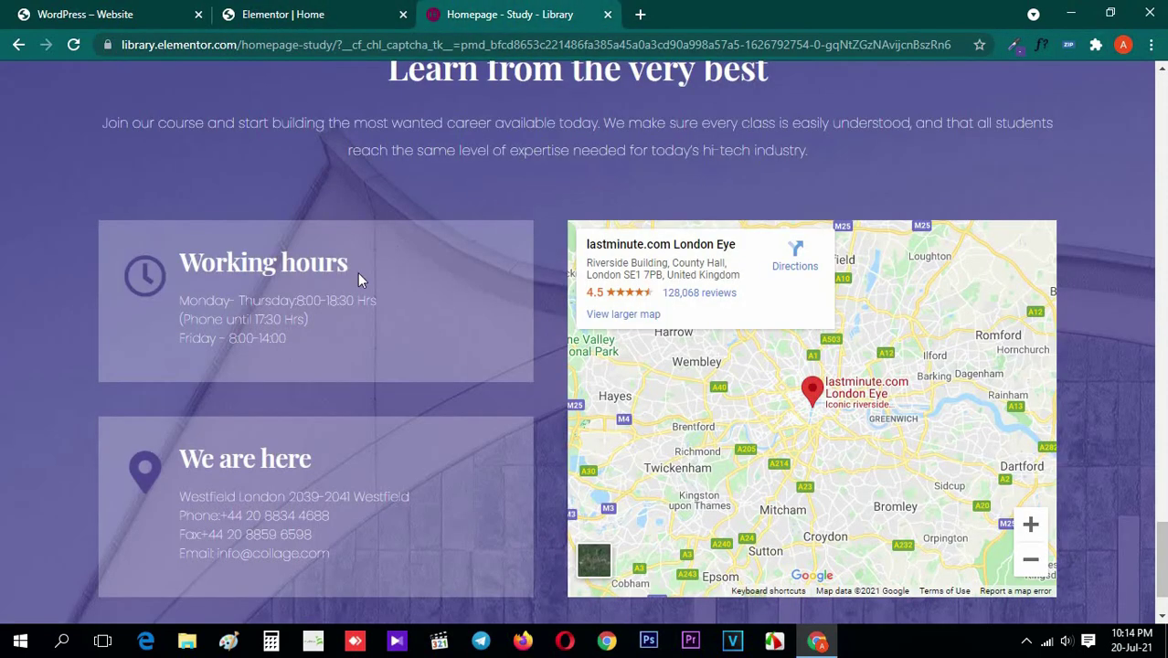
left_click(1041, 45)
left_click(261, 264)
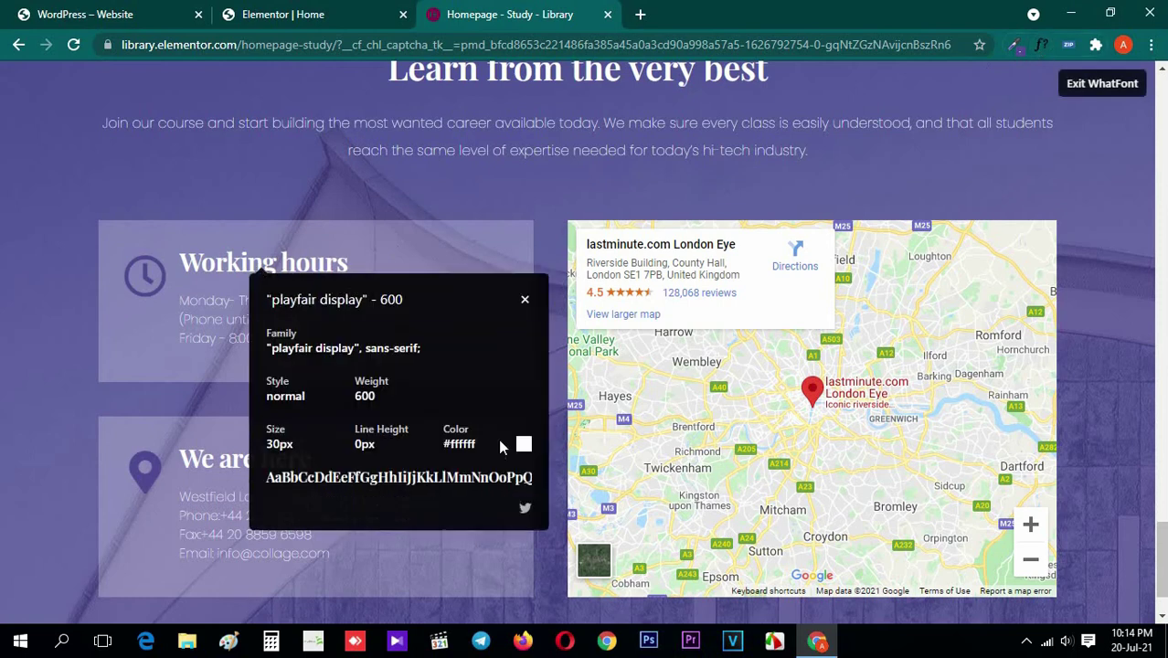
left_click(1104, 84)
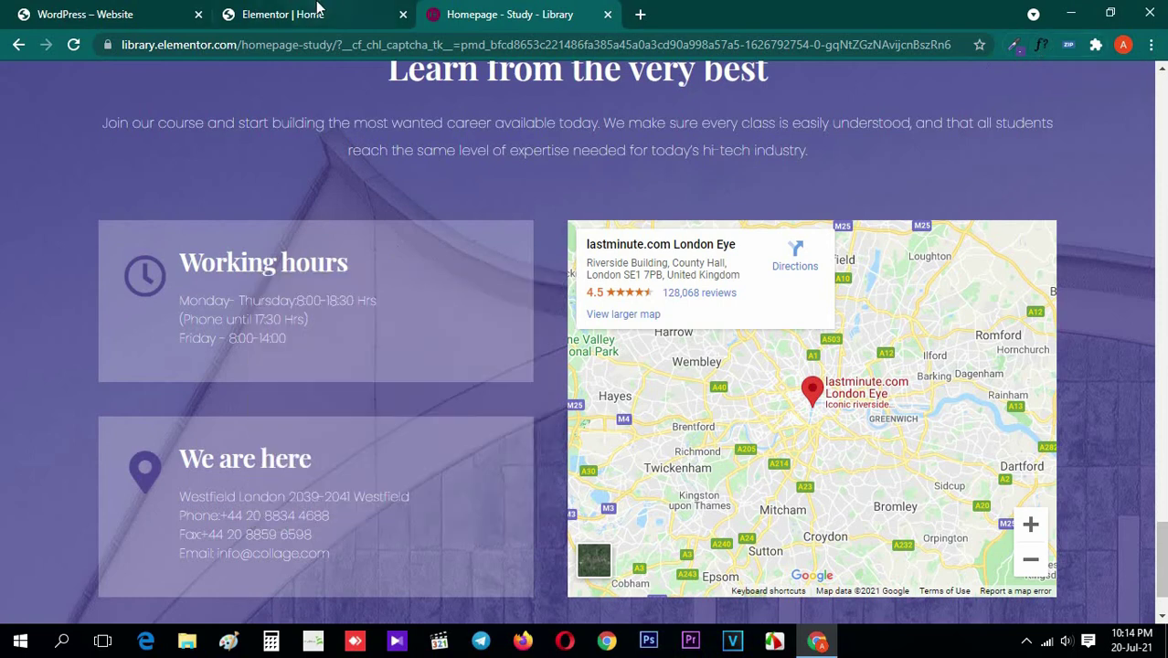
left_click(284, 13)
left_click(26, 179)
left_click(88, 217)
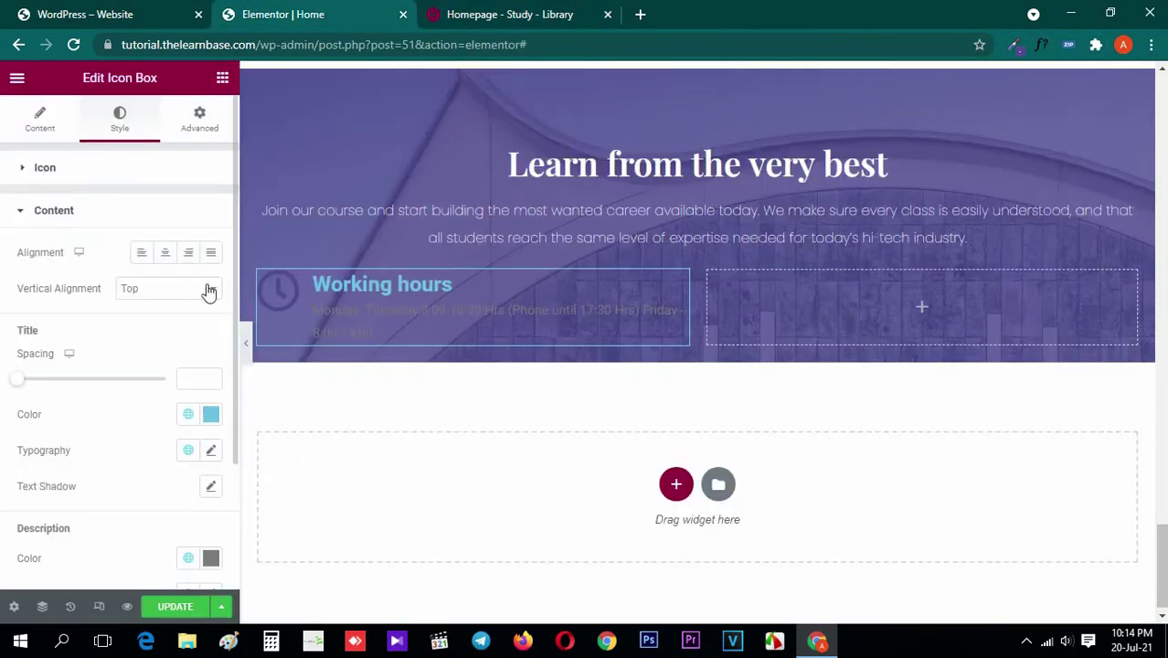
left_click(210, 414)
left_click_drag(173, 313, 3, 183)
left_click(208, 360)
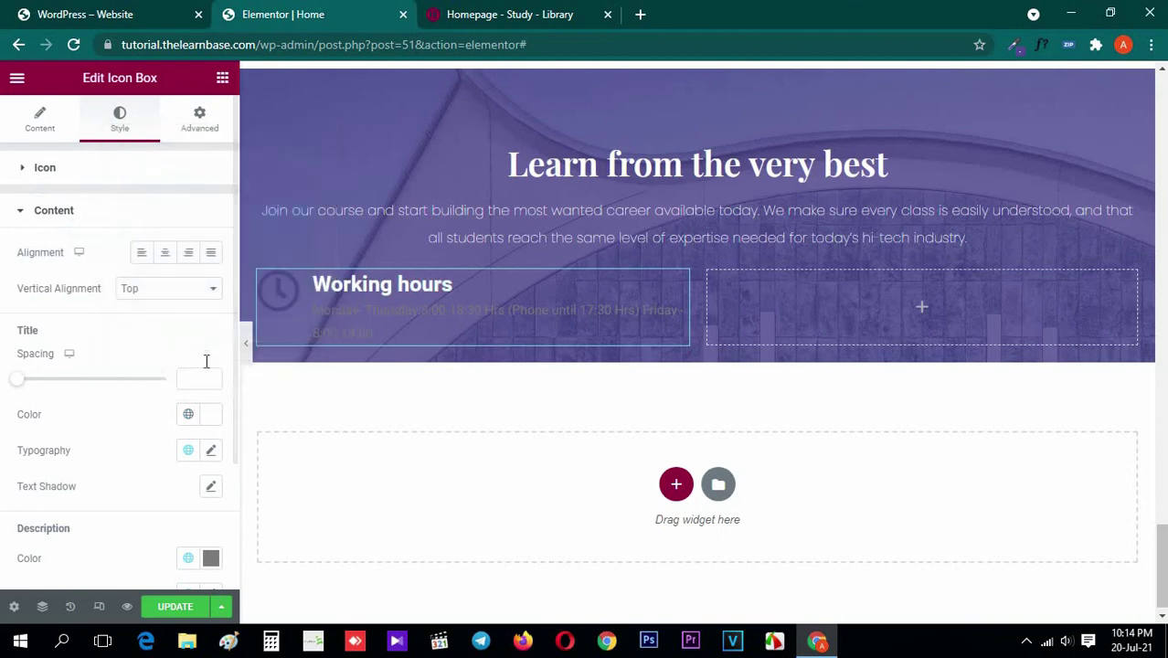
Set the "Working hours" title's typography to Playfair Display, size 30 px, with a line height of 0 px
left_click(211, 449)
left_click(169, 271)
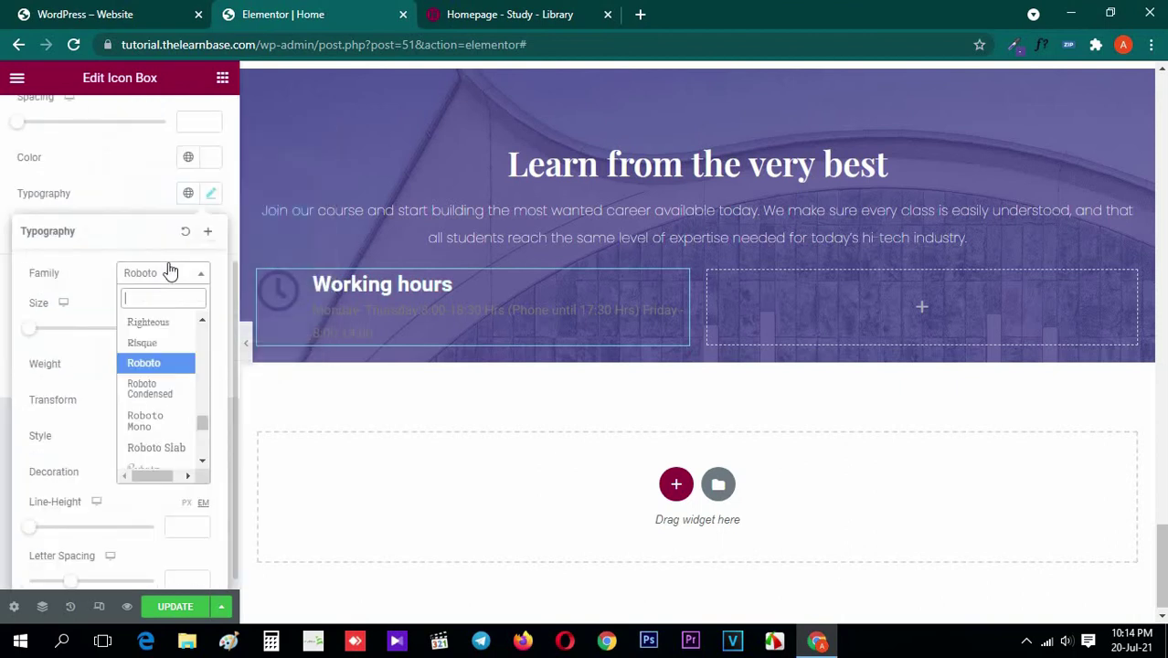
type("playf")
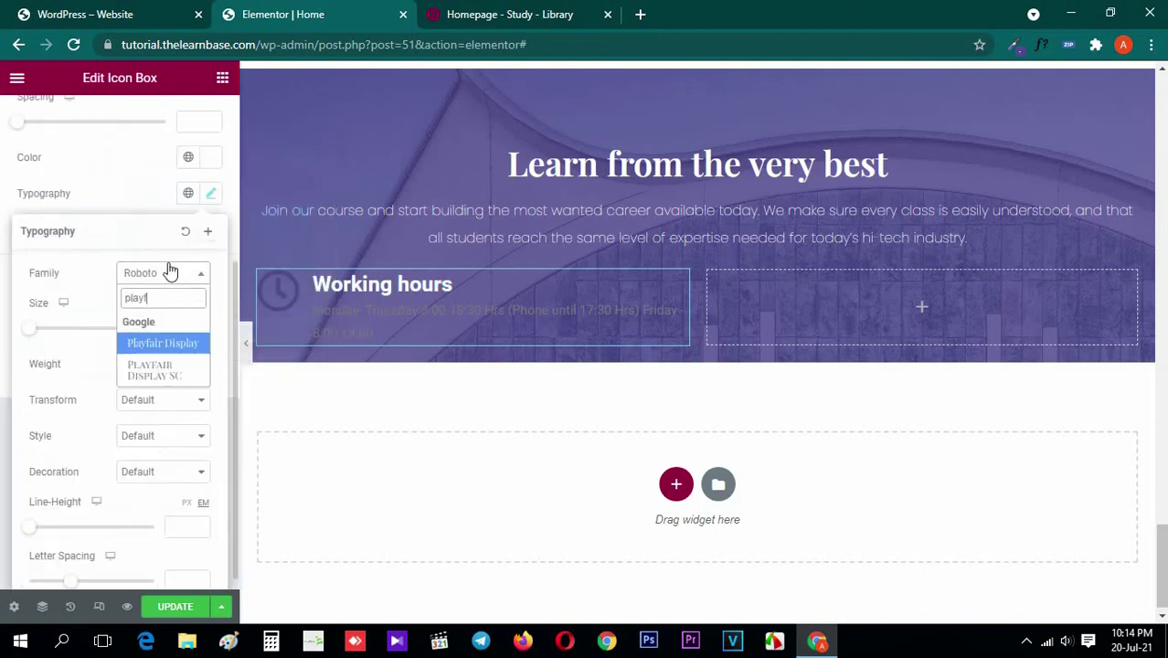
key("Return")
left_click(180, 326)
type("30")
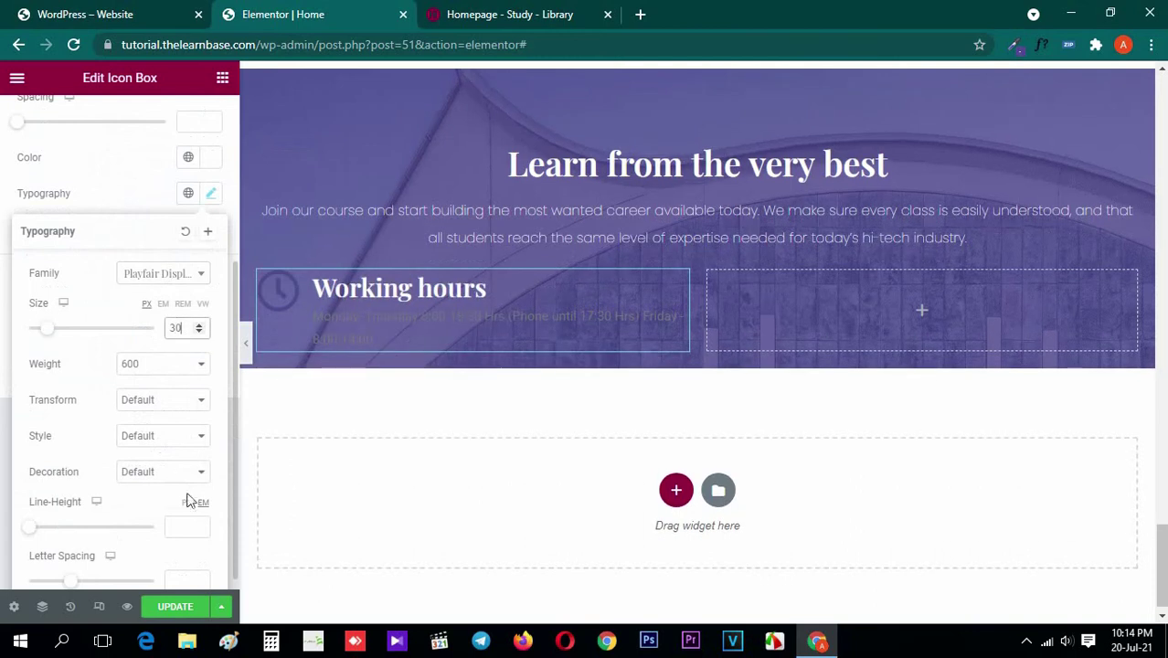
left_click(187, 527)
type("0")
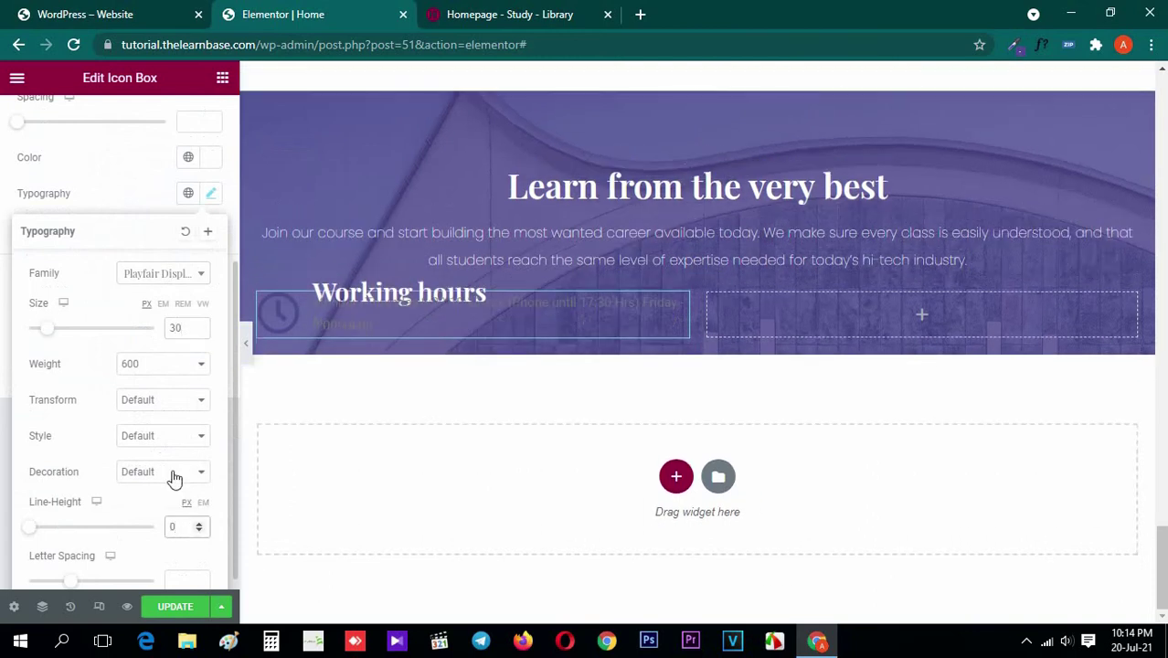
Inspect the reference working-hours description with WhatFont and set the icon box description's colour to #FFFFFF
left_click(537, 10)
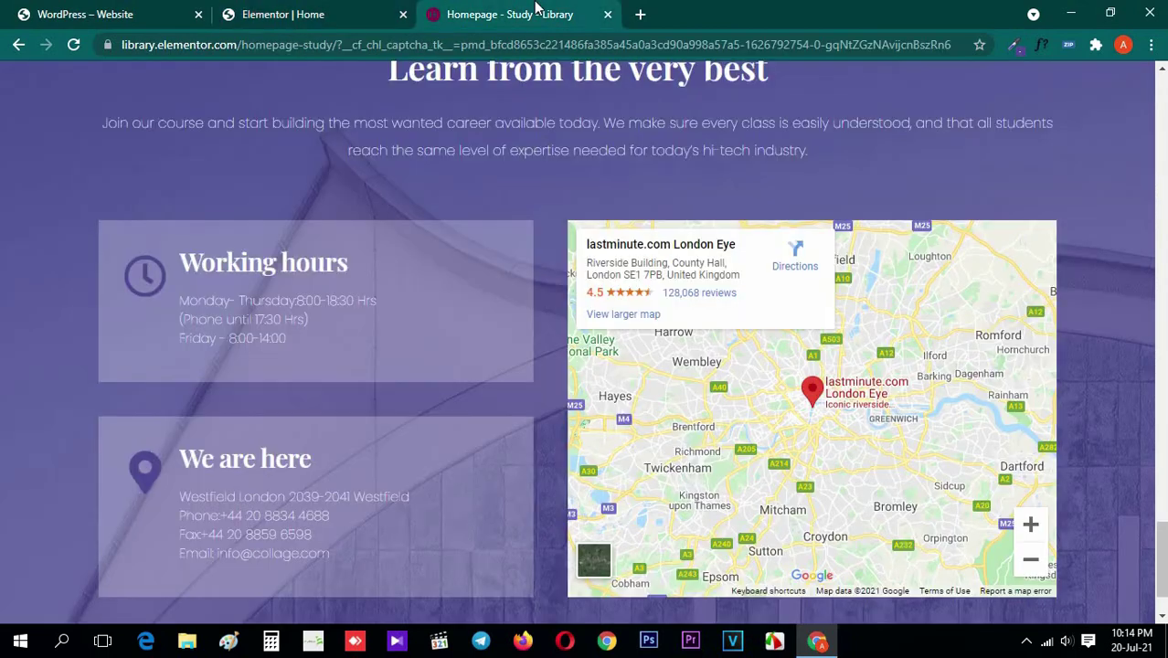
left_click(1042, 46)
left_click(275, 300)
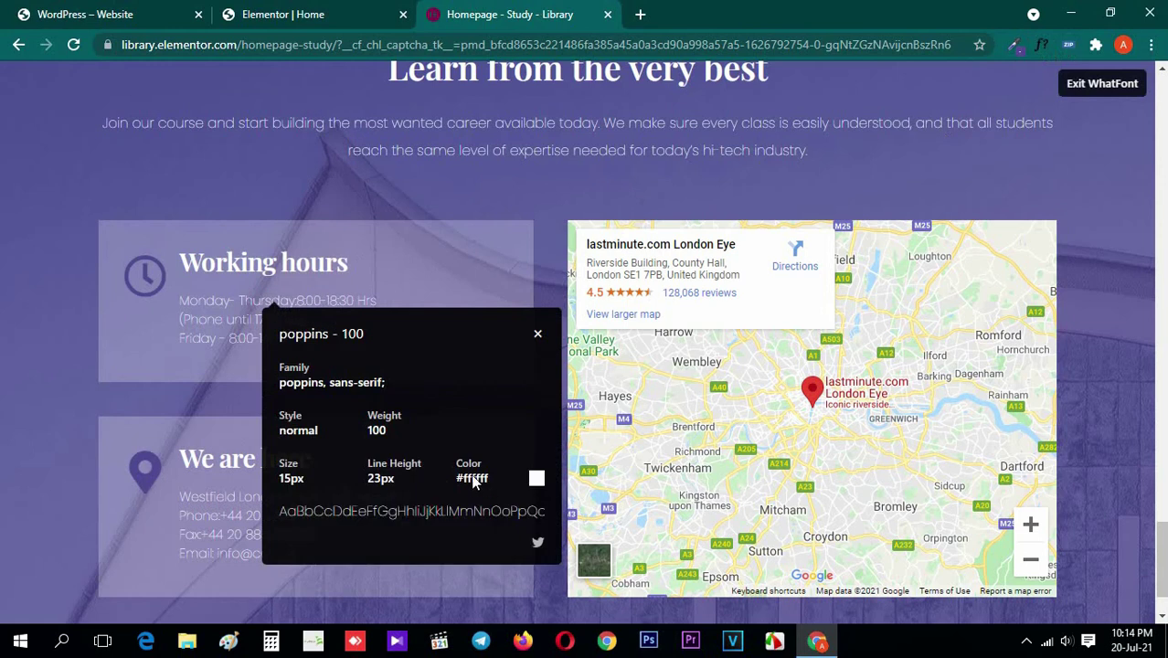
left_click(1097, 89)
left_click(284, 14)
left_click(5, 194)
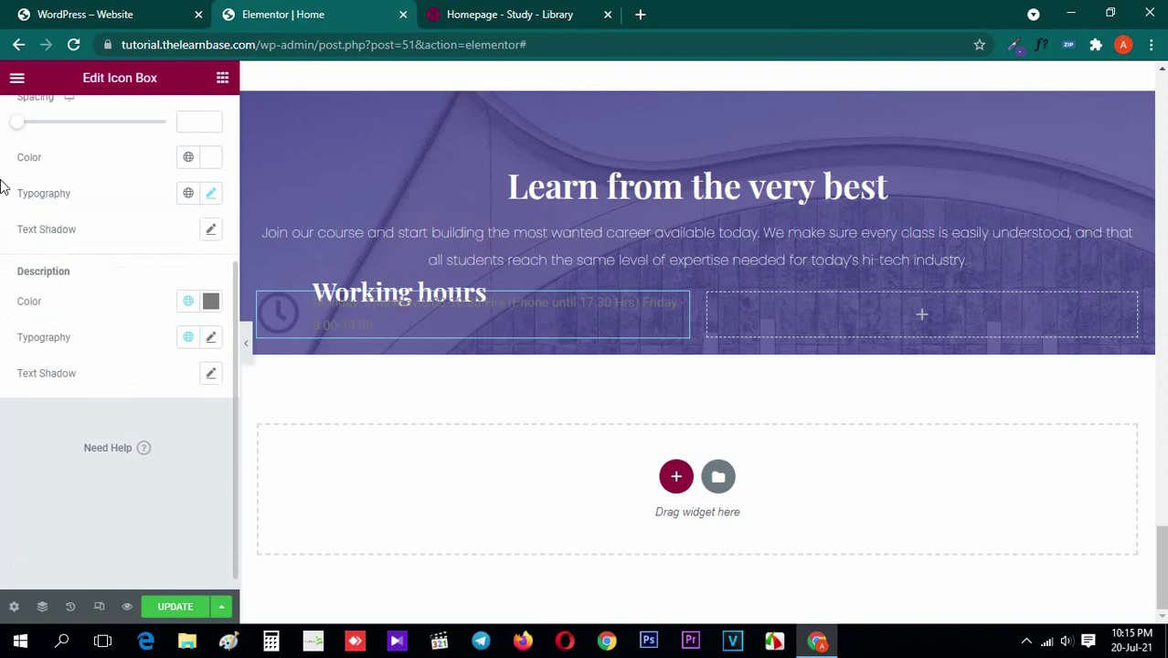
left_click(210, 302)
type("#FFFFFF")
left_click(211, 416)
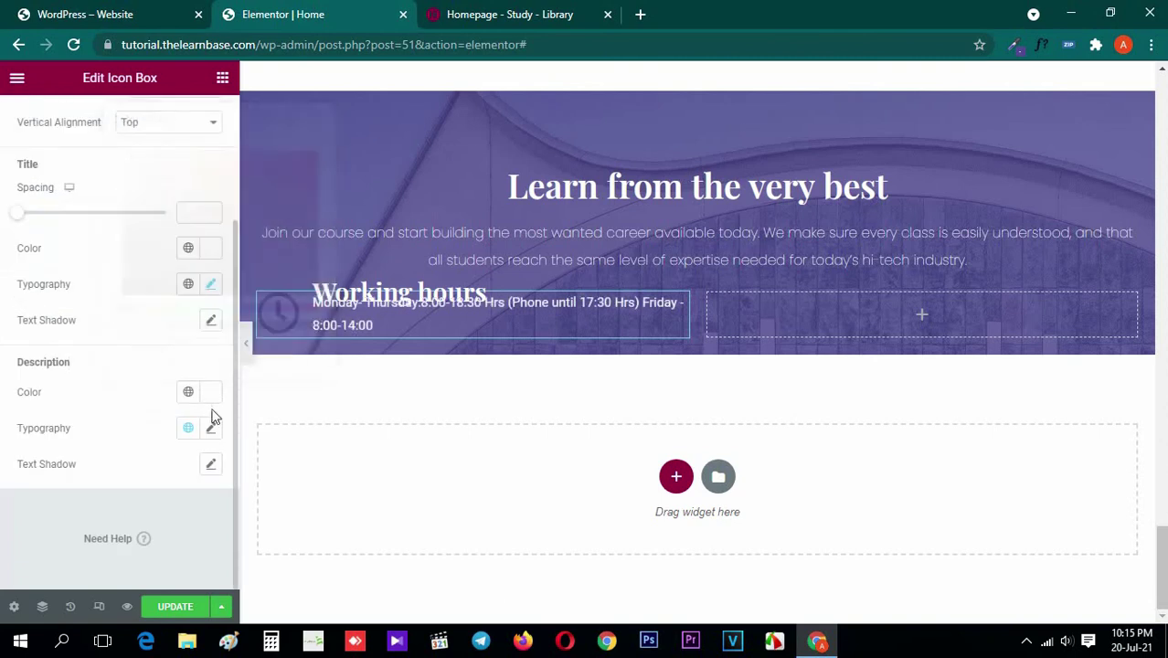
Set the icon box description's typography to Poppins, size 15 px, weight 100 and line height 23 px
left_click(212, 428)
left_click(159, 340)
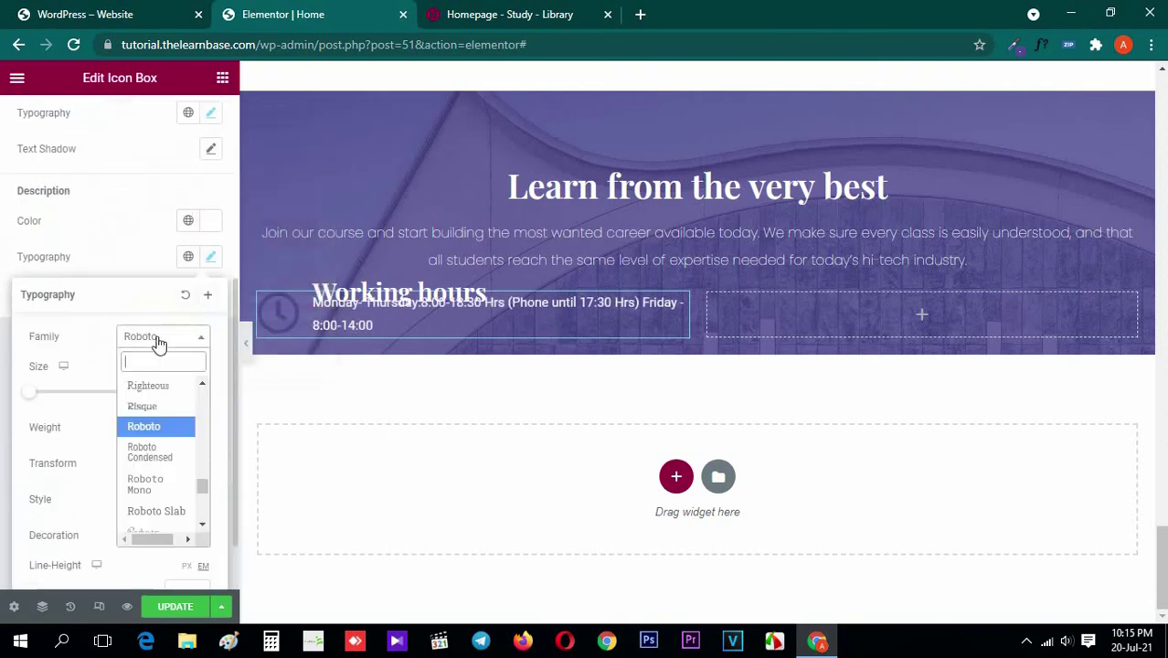
type("popp")
key("Return")
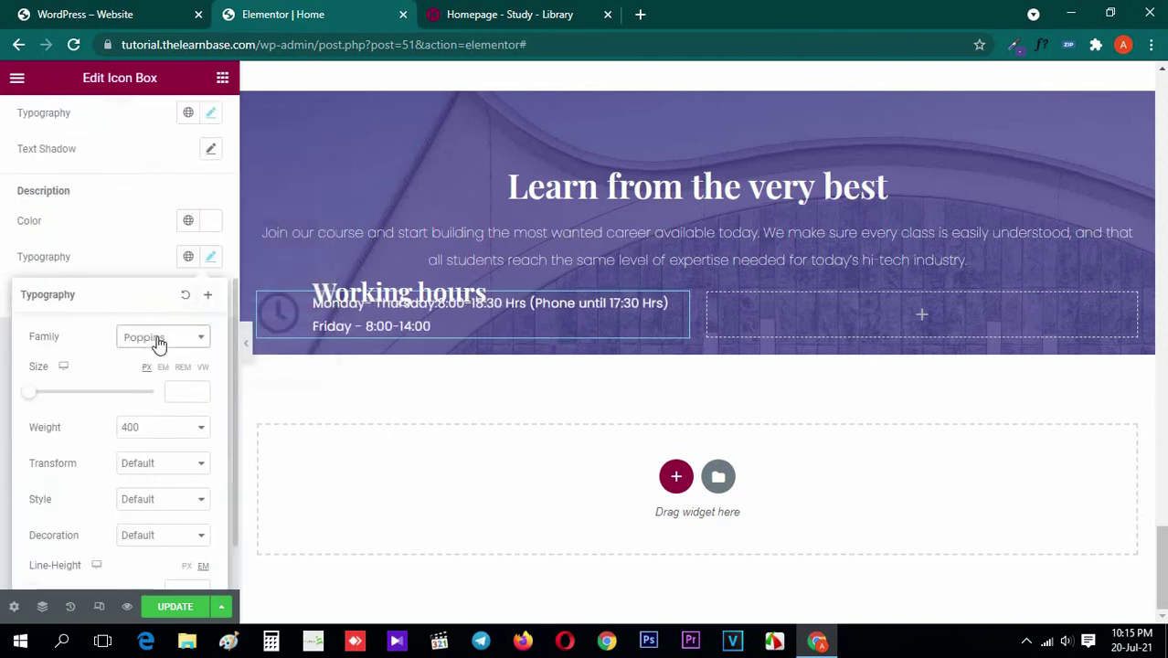
left_click(184, 393)
type("15")
left_click(177, 427)
left_click(147, 445)
scroll(195, 495, "down", 1)
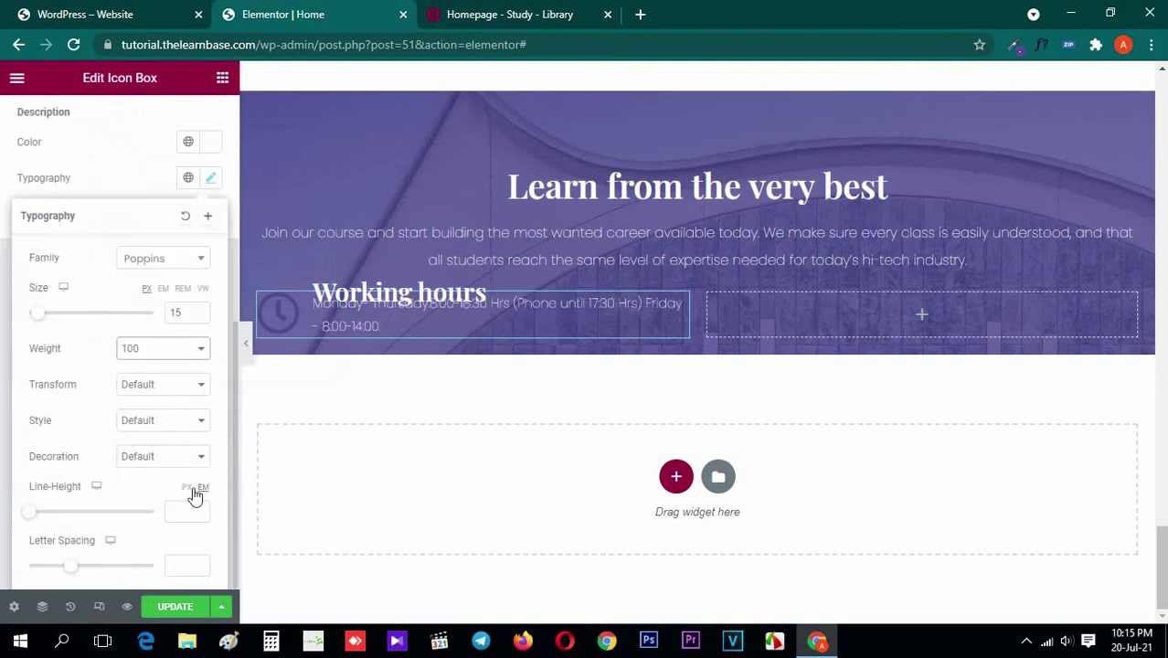
left_click(185, 510)
type("23")
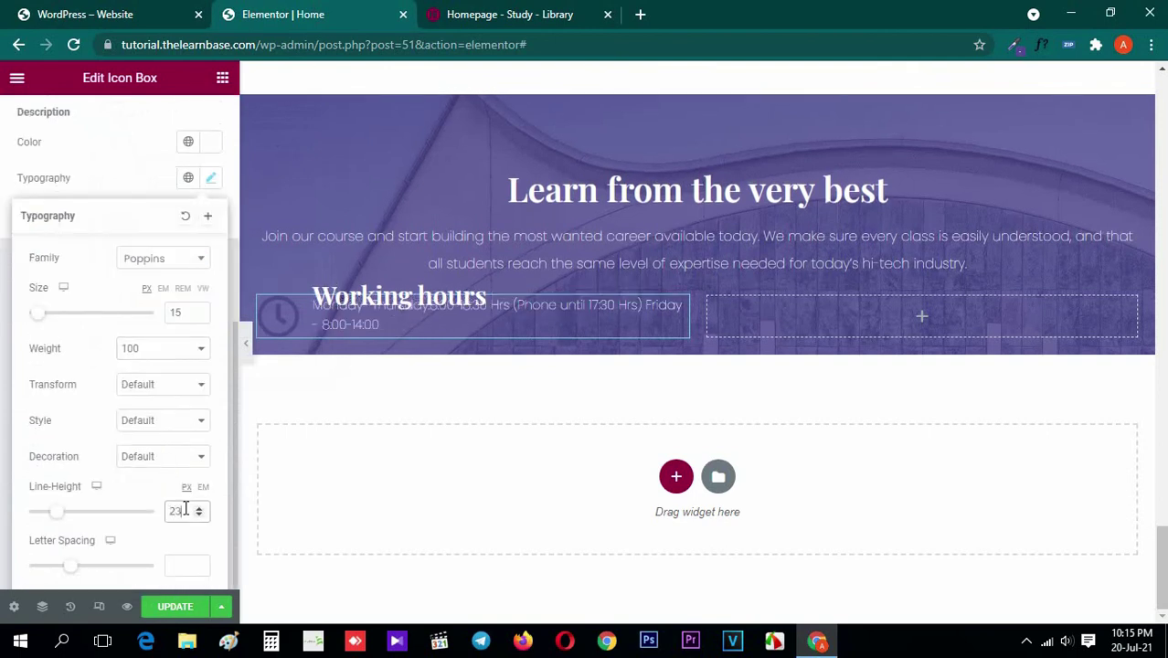
left_click(5, 404)
Set the spacing of the "Working hours" icon box title to 35
scroll(5, 410, "up", 4)
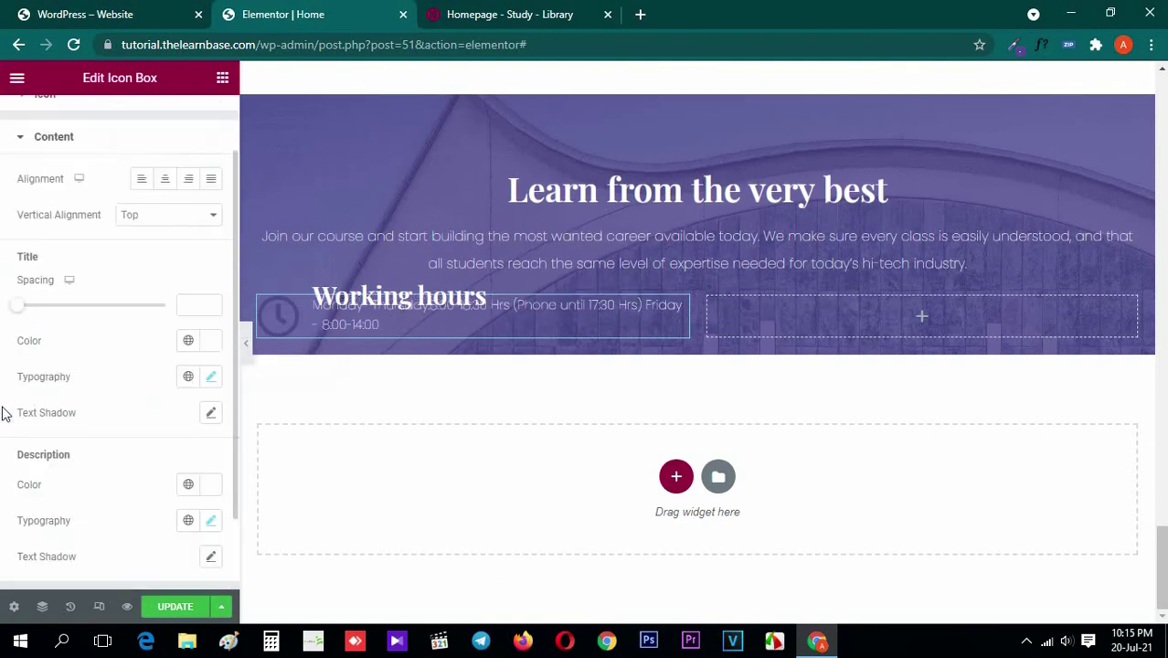
left_click_drag(19, 312, 70, 316)
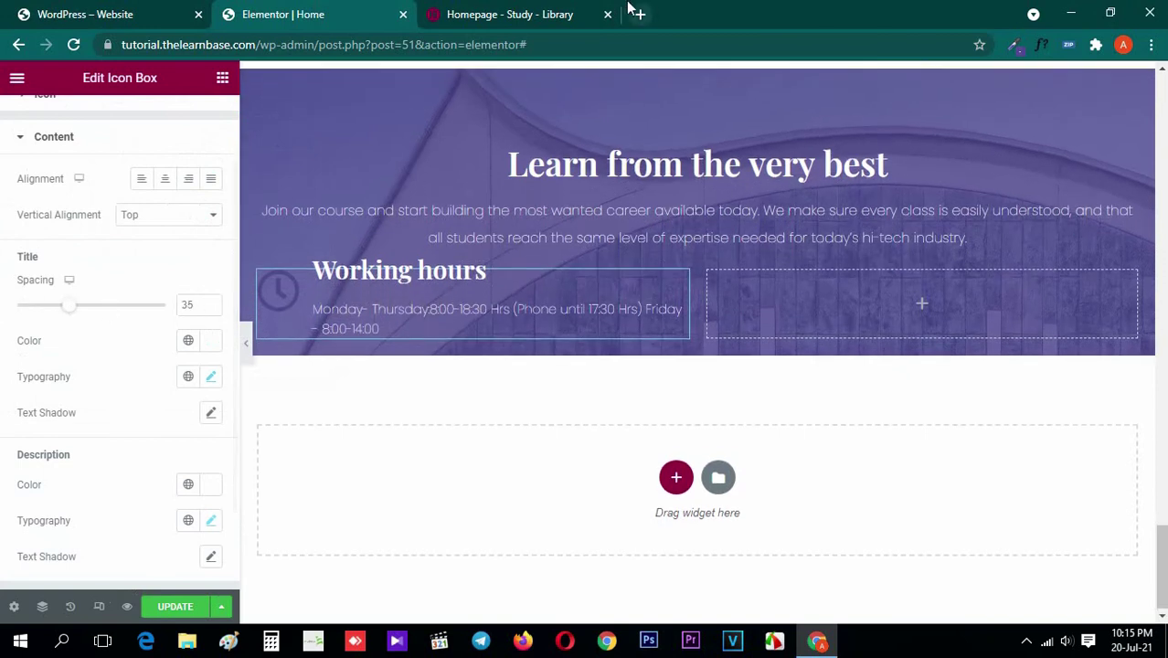
Inspect the reference page's "Working hours" box in the developer tools and copy its background colour, rgba(255,255,255,.25)
left_click(484, 11)
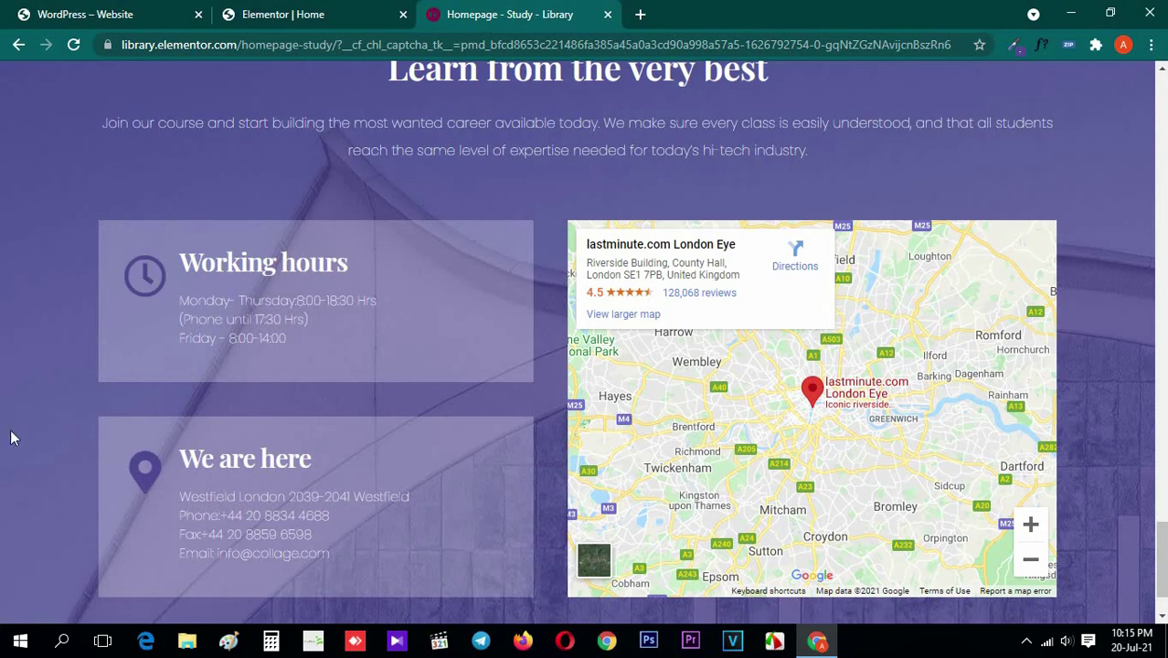
right_click(9, 557)
left_click(24, 541)
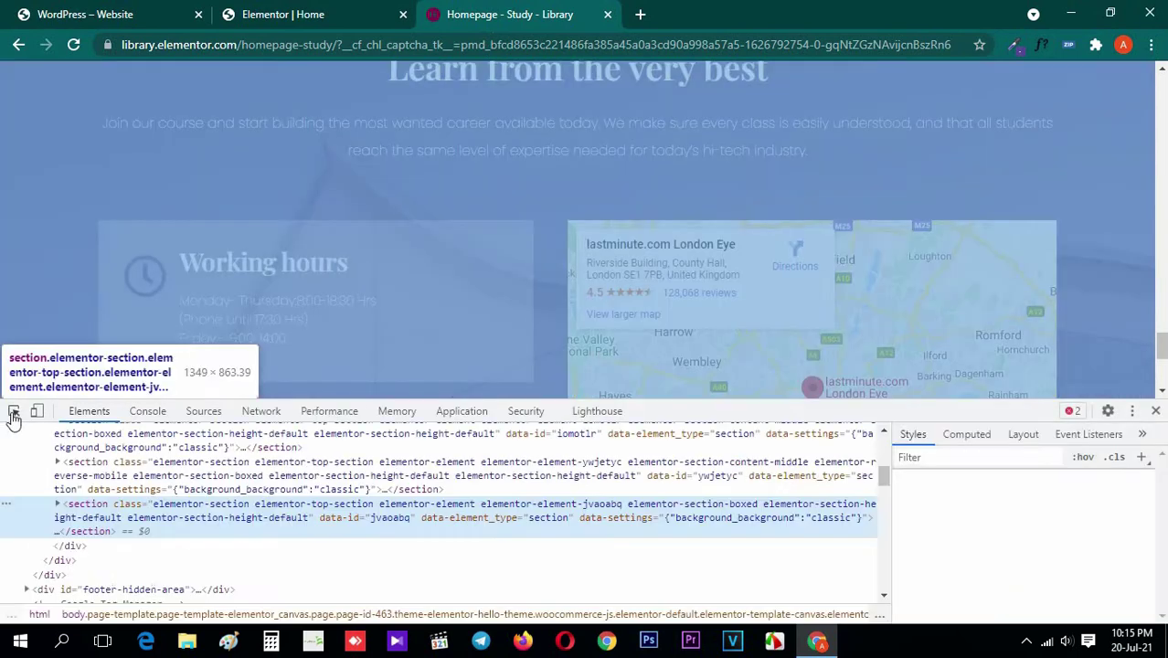
left_click(13, 410)
left_click(124, 238)
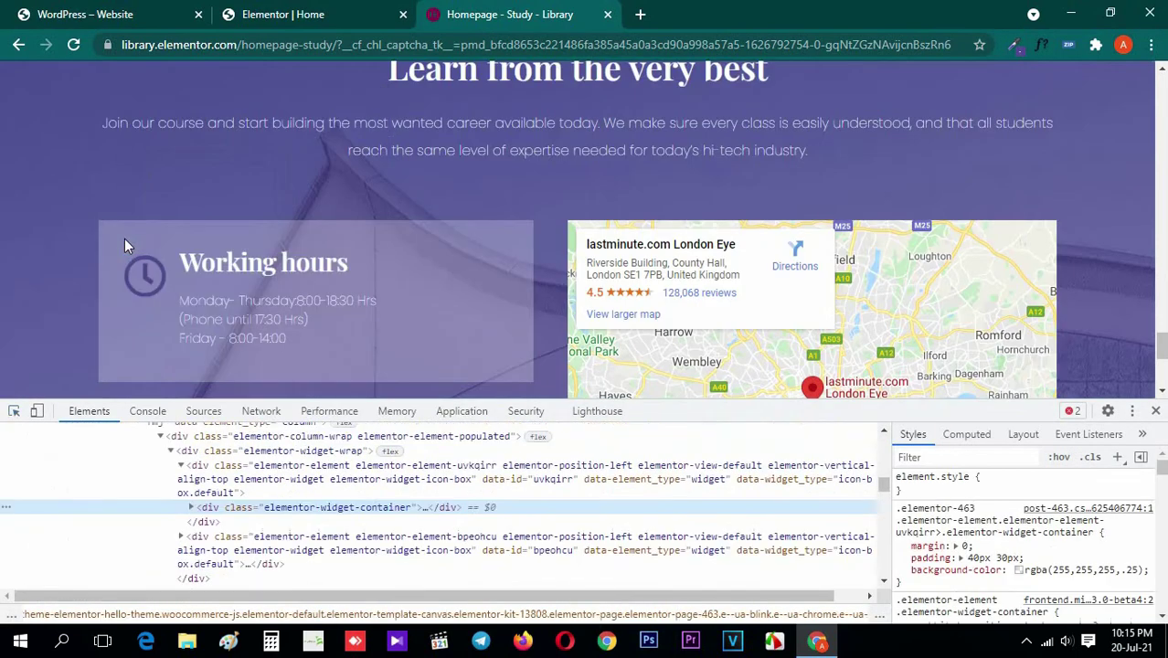
left_click(1061, 570)
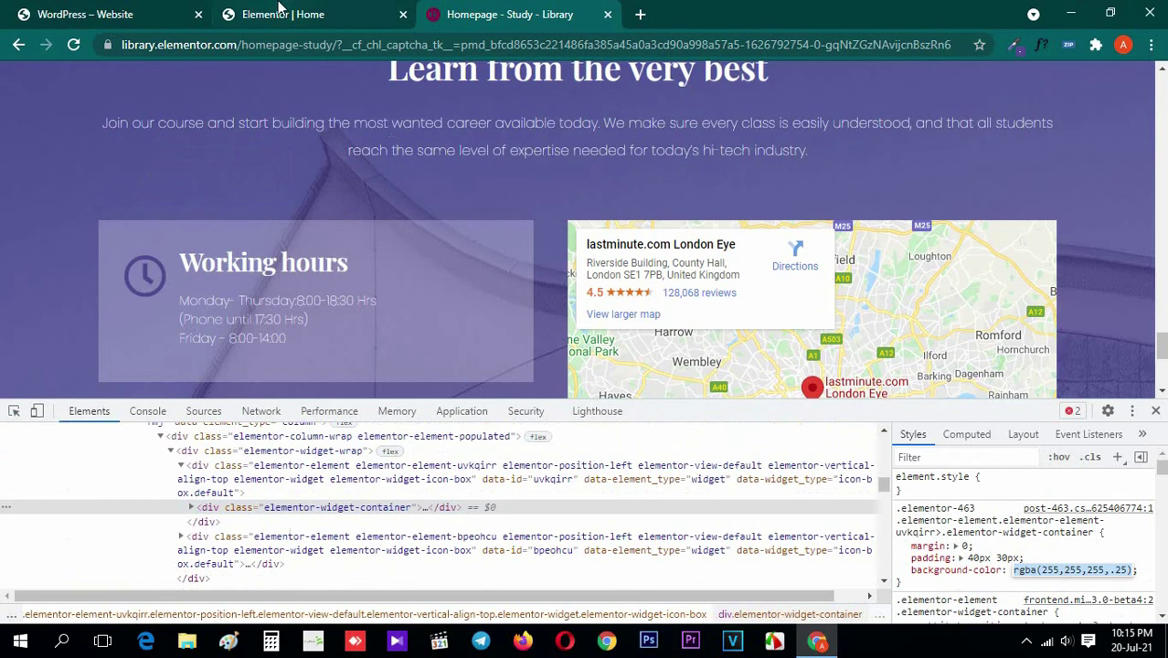
Give the column holding the "Working hours" icon box a classic background with the colour rgba(255,255,255,.25)
left_click(280, 11)
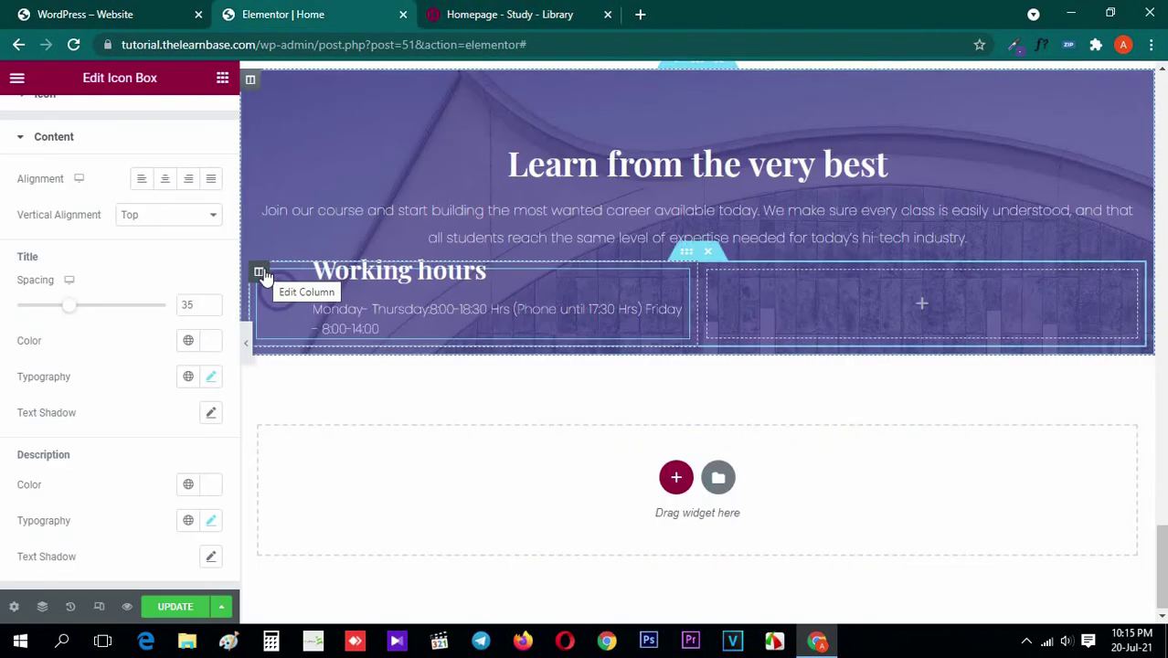
left_click(260, 274)
left_click(128, 123)
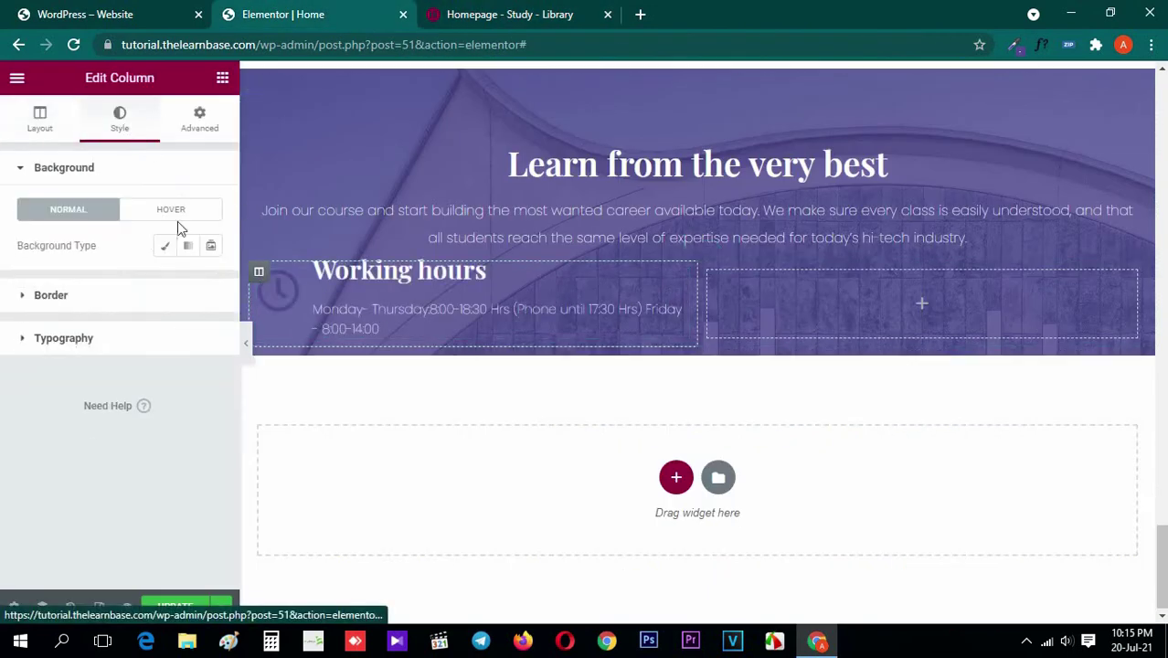
left_click(165, 245)
left_click(211, 282)
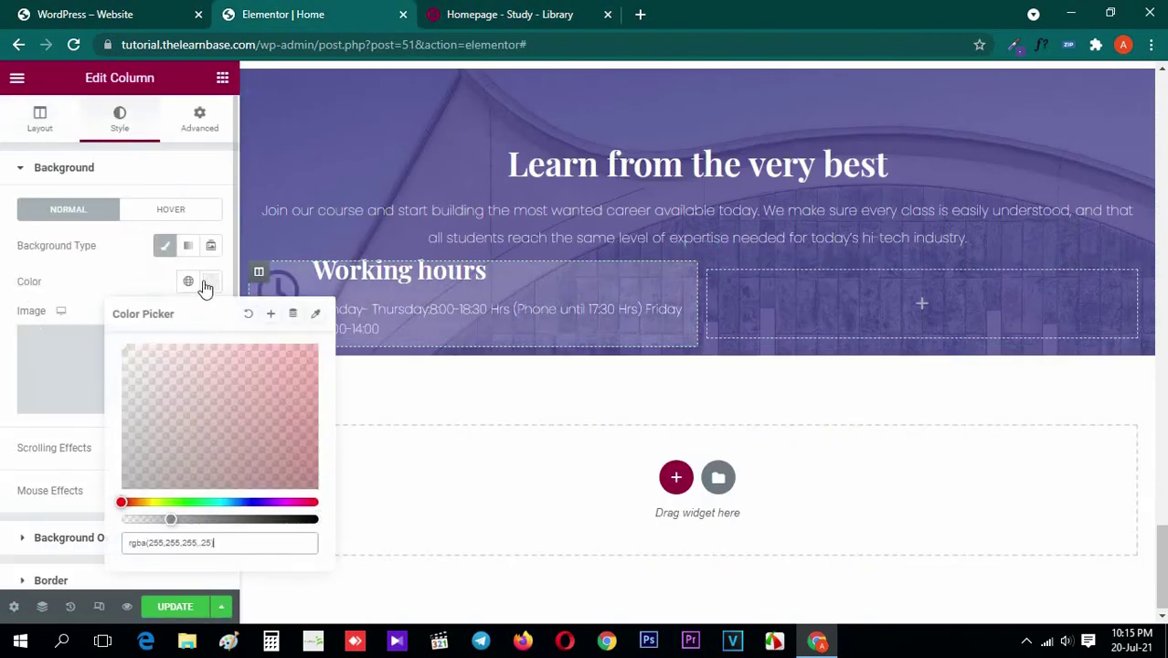
left_click(74, 174)
left_click(222, 77)
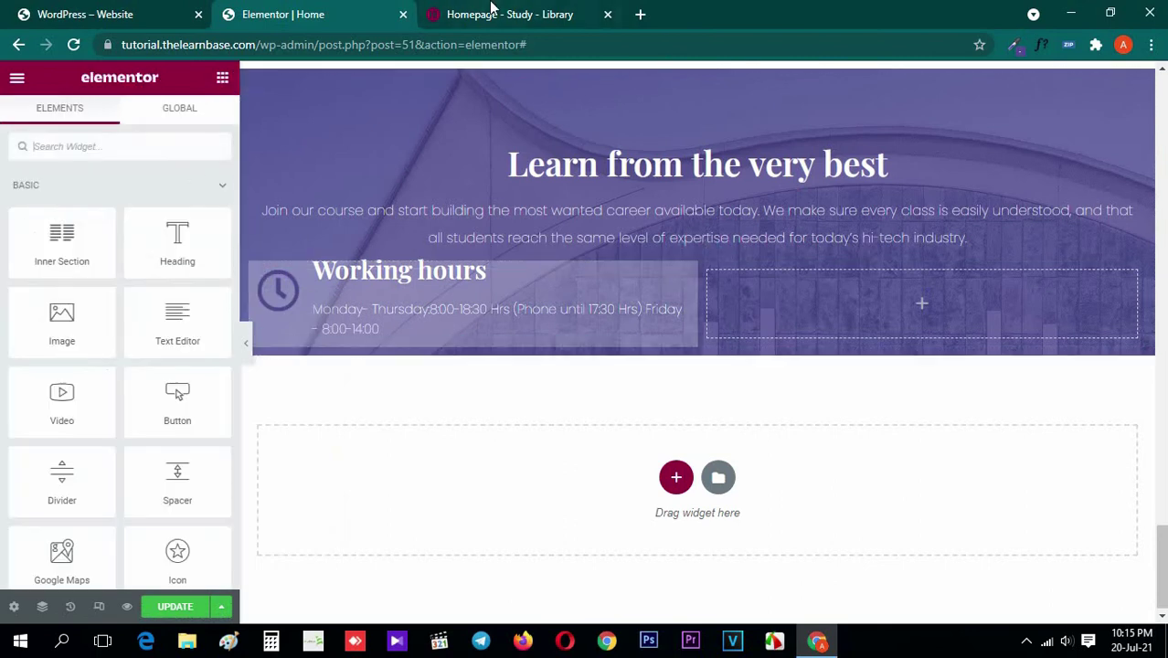
Close the developer tools on the reference page and return to the Elementor editor
left_click(491, 7)
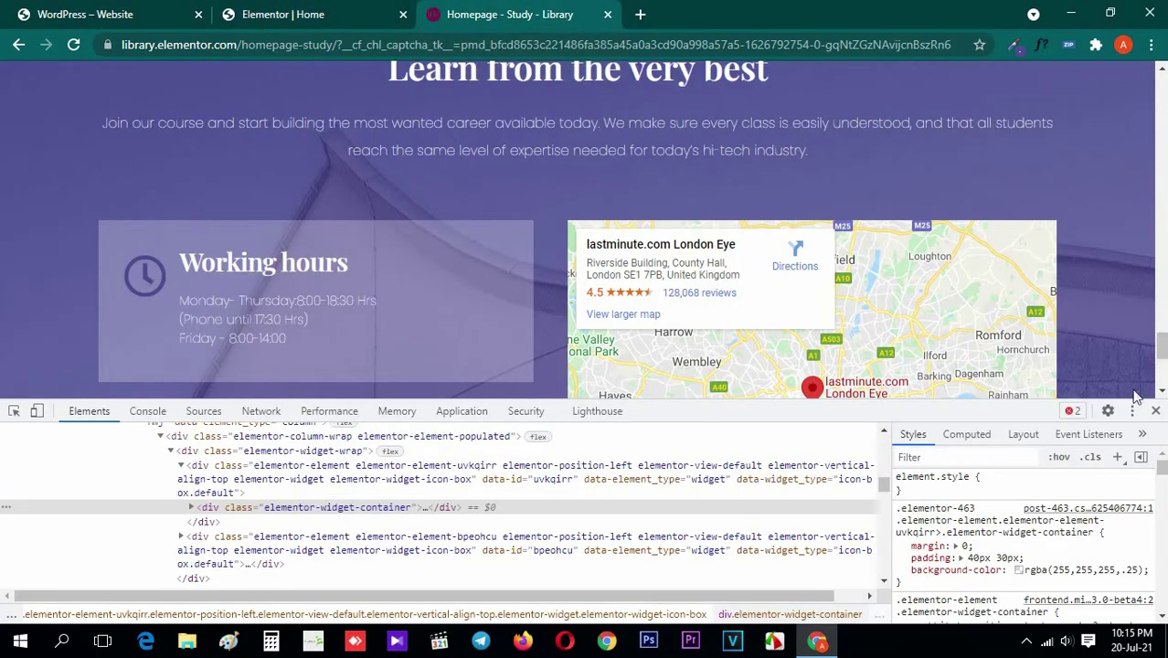
left_click(1156, 410)
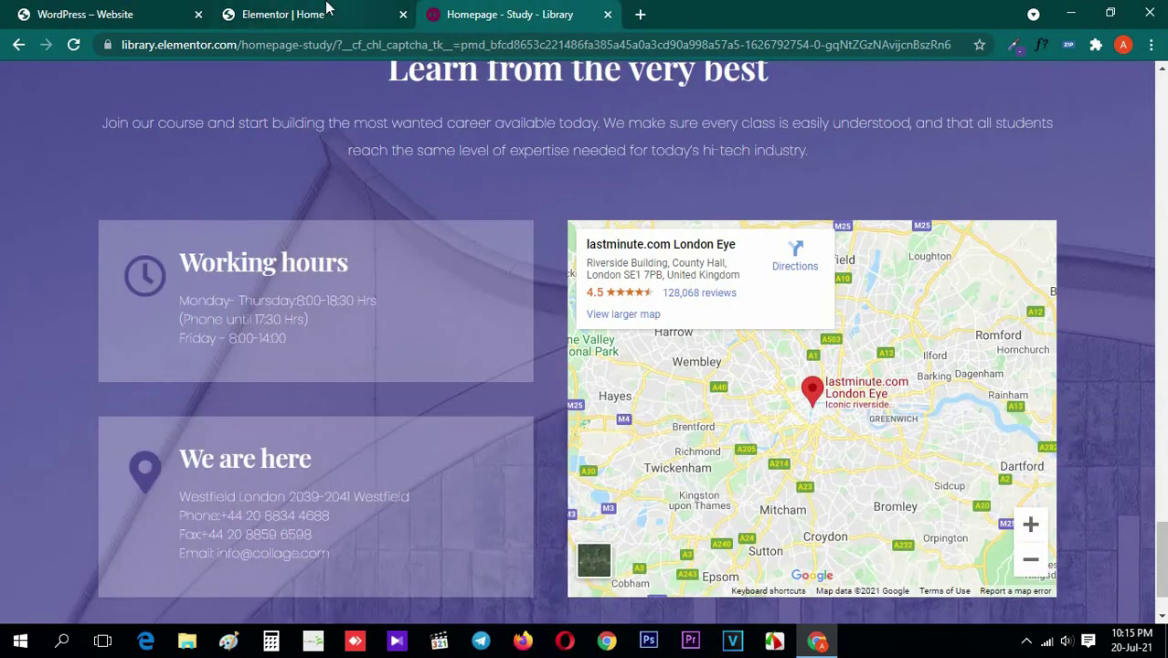
left_click(326, 7)
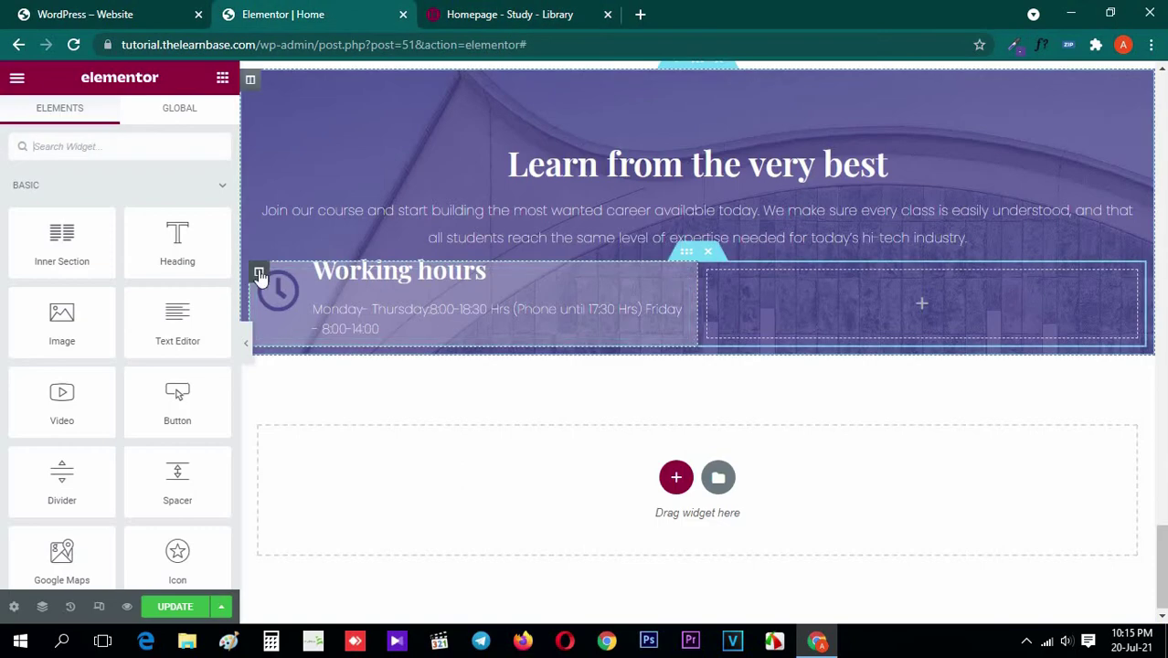
Unlink the "Working hours" column's padding and set it to 50 px at top and bottom and 30 px at right and left
left_click(260, 276)
left_click(199, 124)
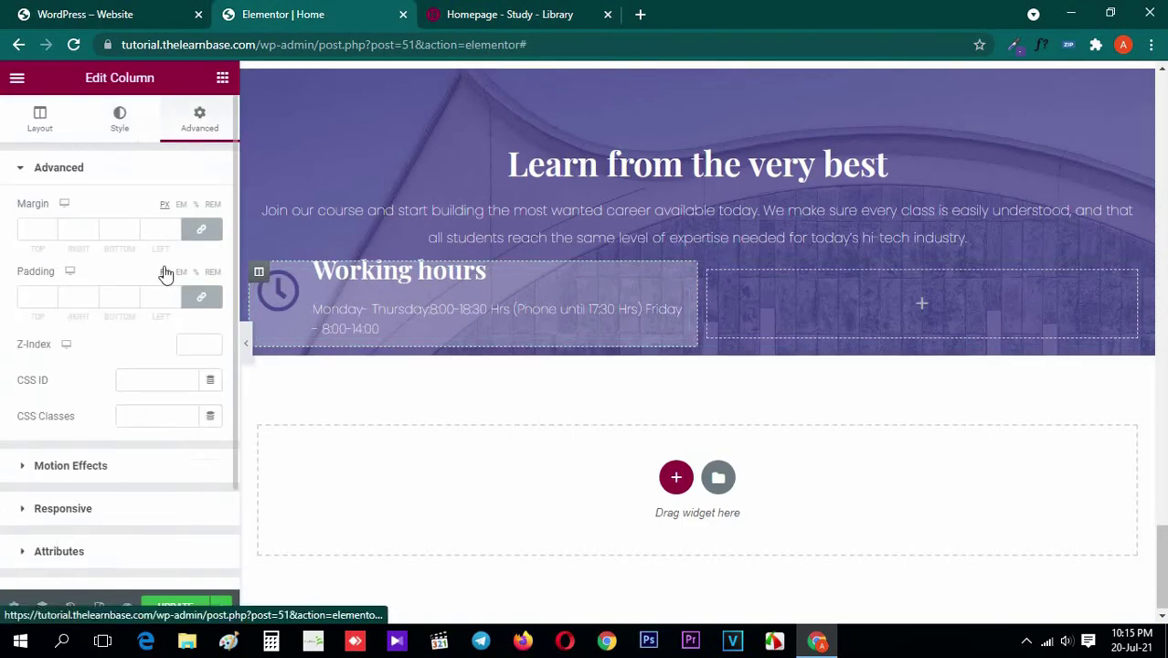
left_click(202, 299)
left_click(507, 14)
left_click(347, 9)
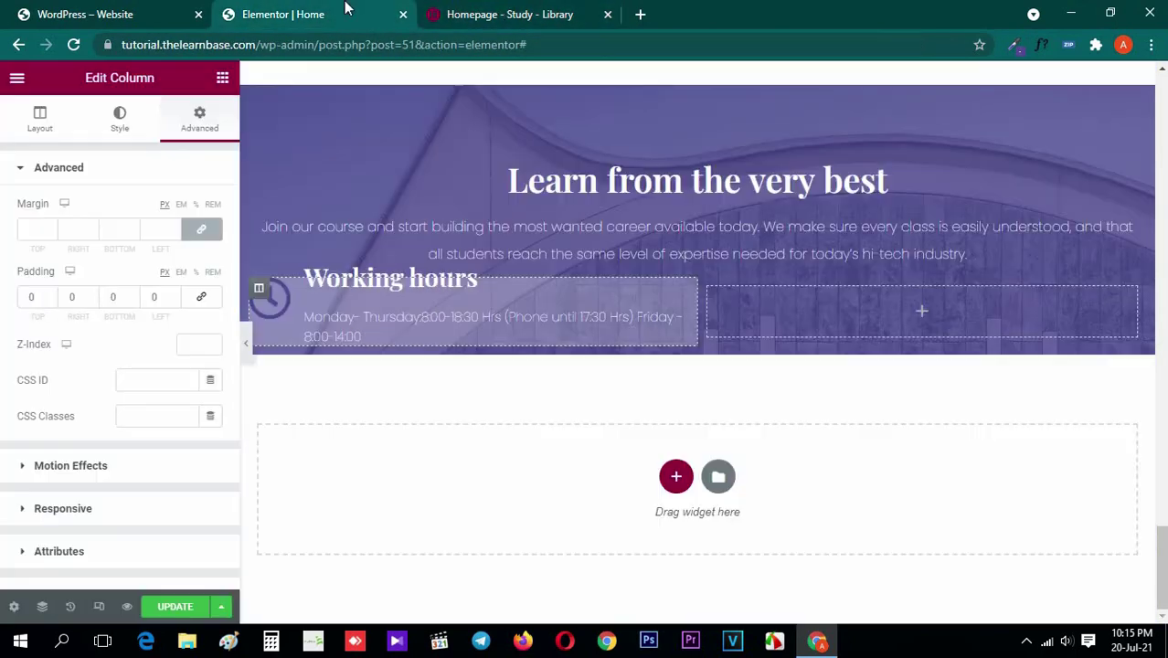
left_click(35, 298)
type("50")
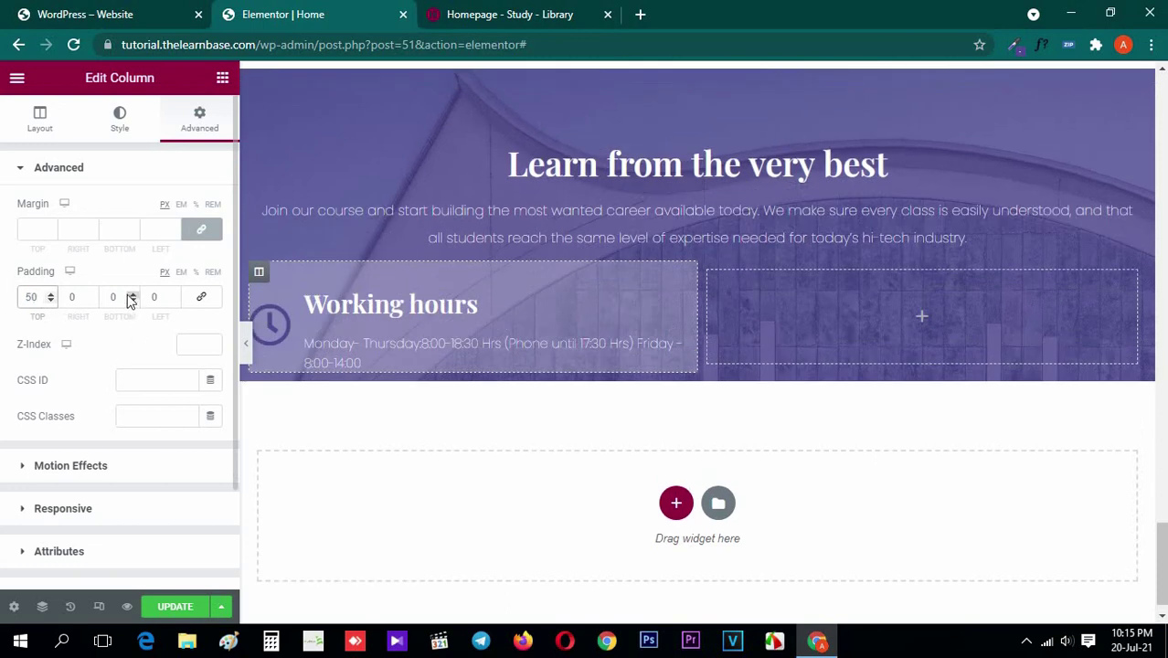
left_click(129, 298)
type("50")
left_click(72, 297)
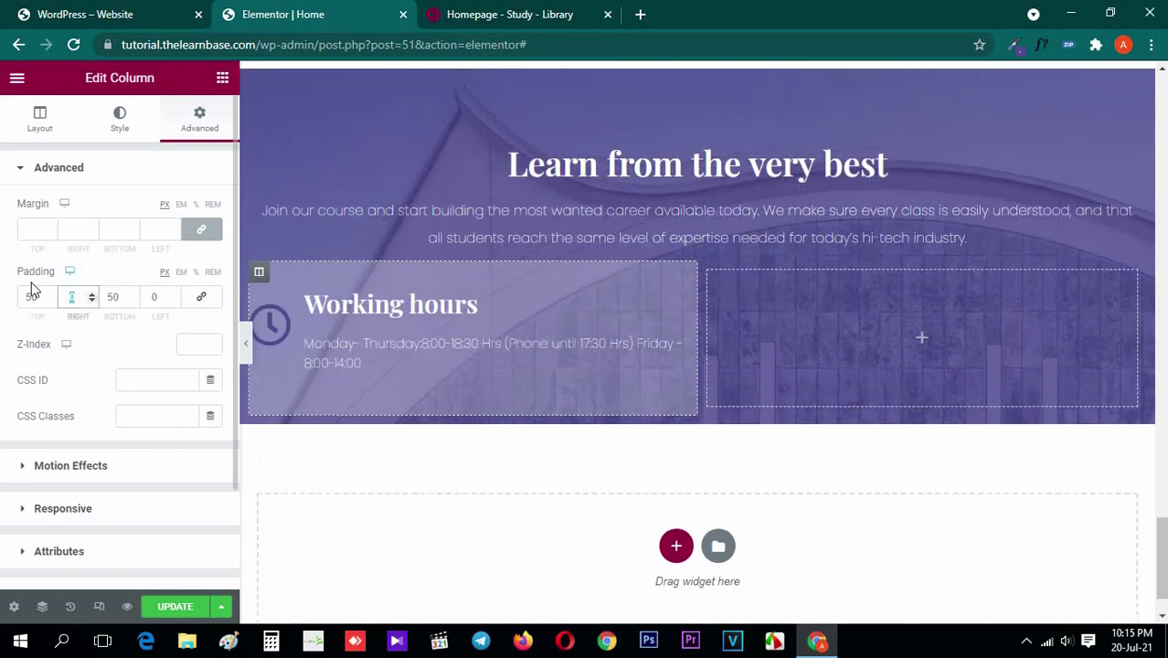
type("30")
left_click(154, 297)
type("30")
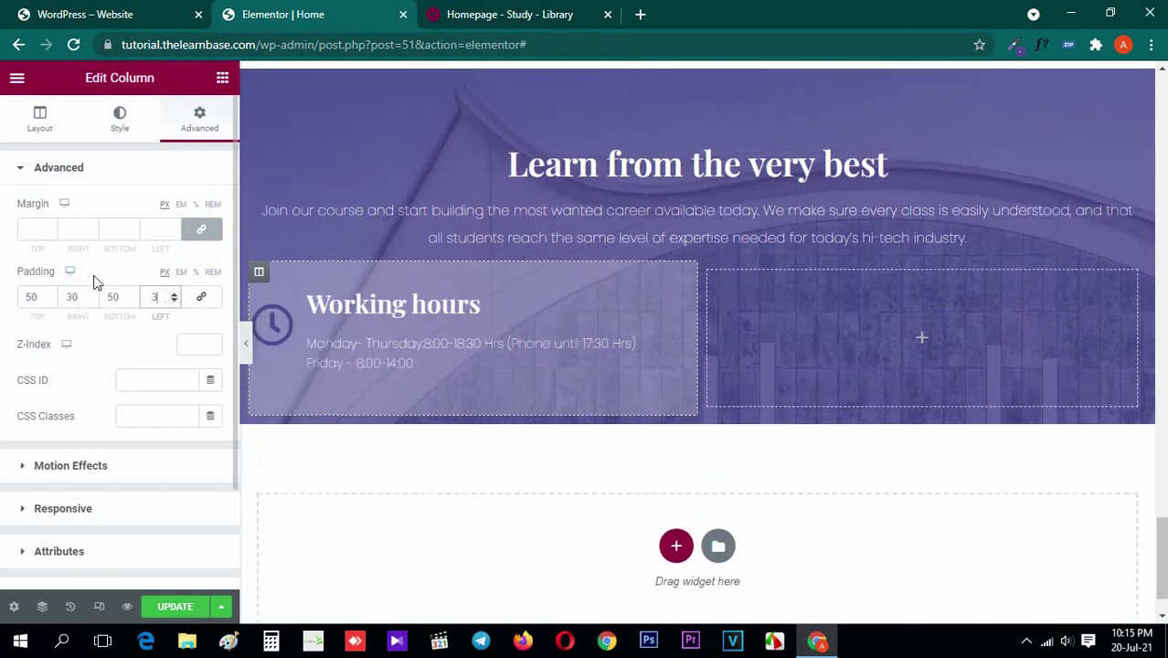
Compare the "Working hours" box's padding, layout and description line breaks with the reference page
left_click(477, 11)
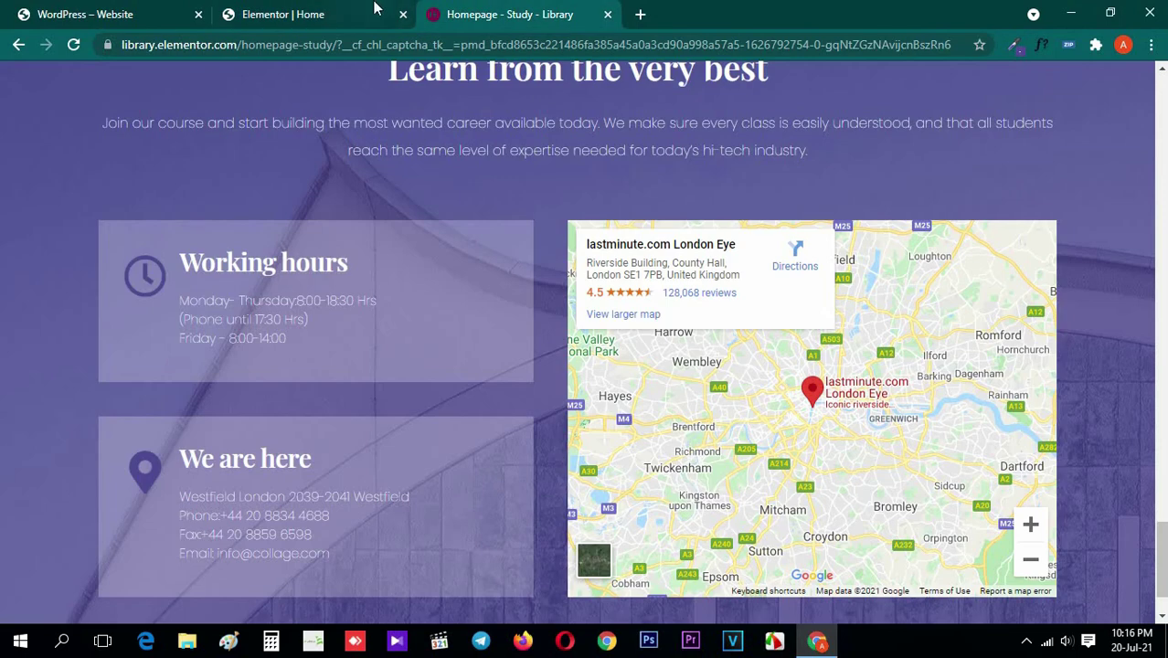
left_click(328, 7)
left_click(481, 7)
left_click(345, 7)
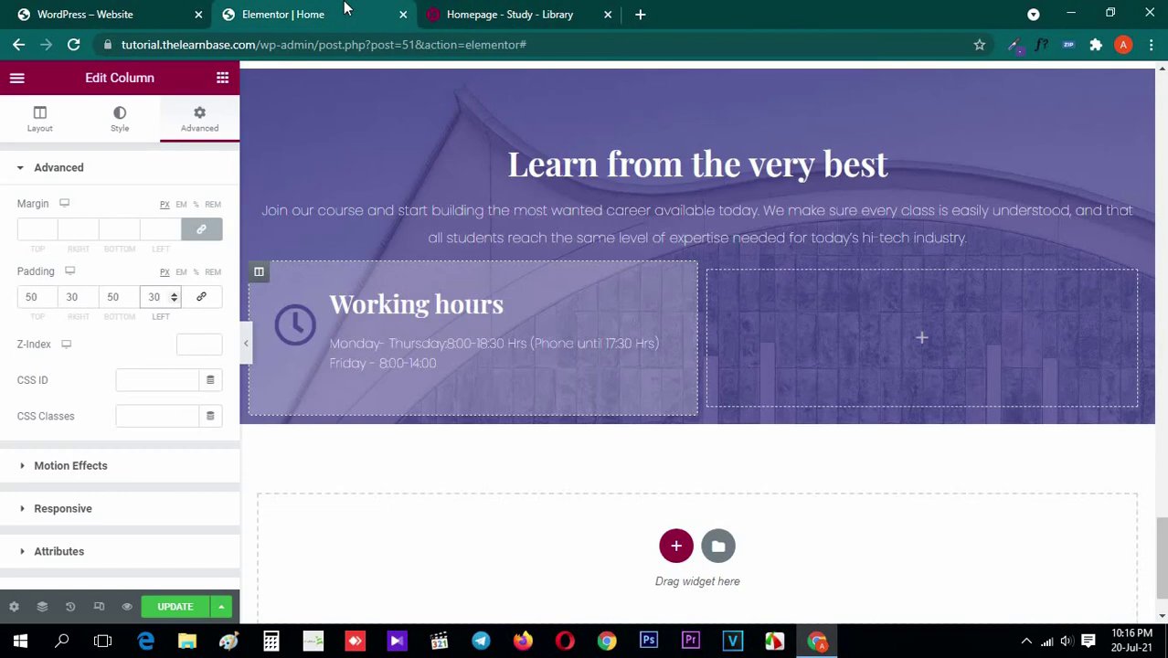
left_click(512, 8)
left_click(350, 8)
left_click(490, 7)
left_click(309, 8)
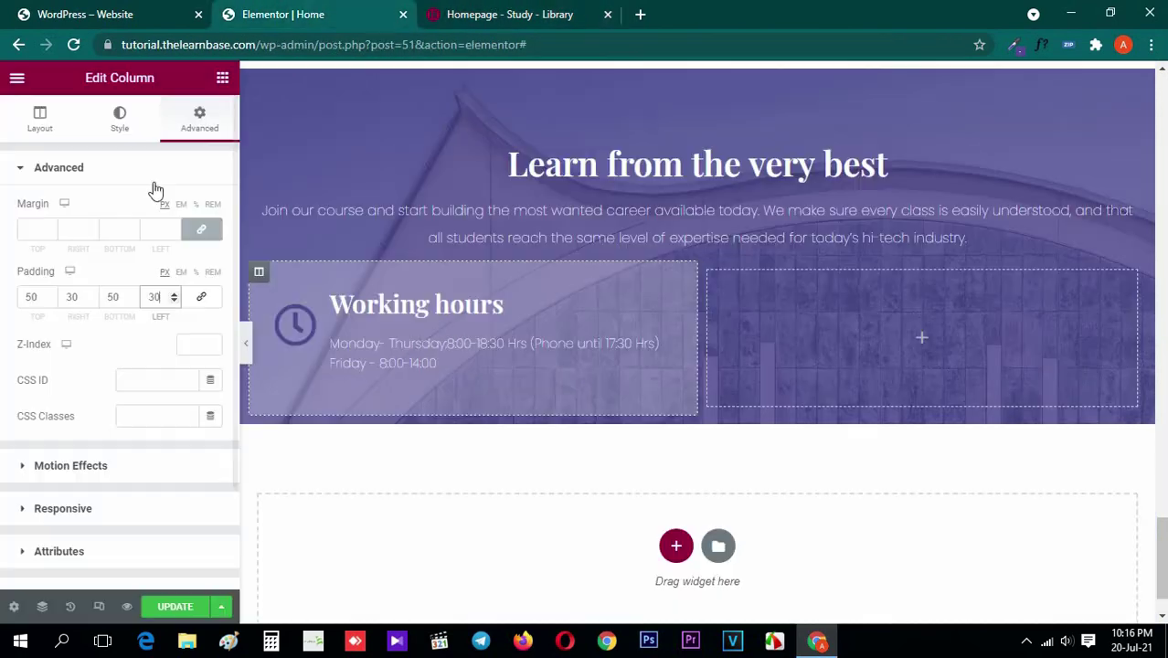
left_click(222, 78)
key("ctrl+Tab")
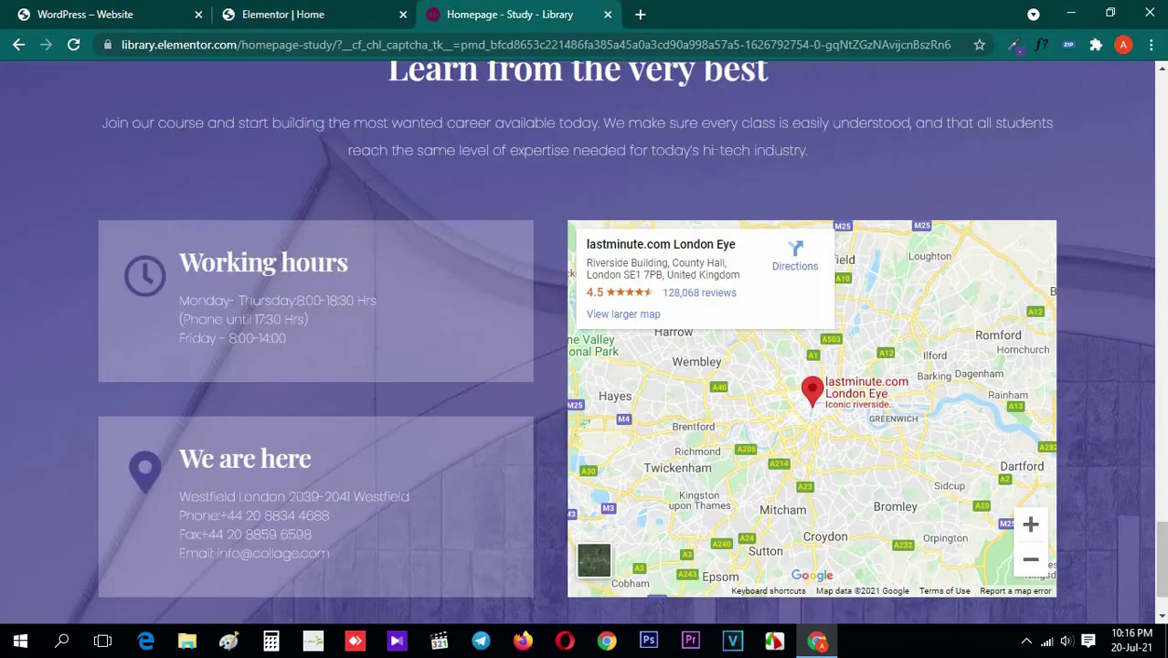
left_click_drag(179, 296, 306, 357)
key("ctrl+shift+Tab")
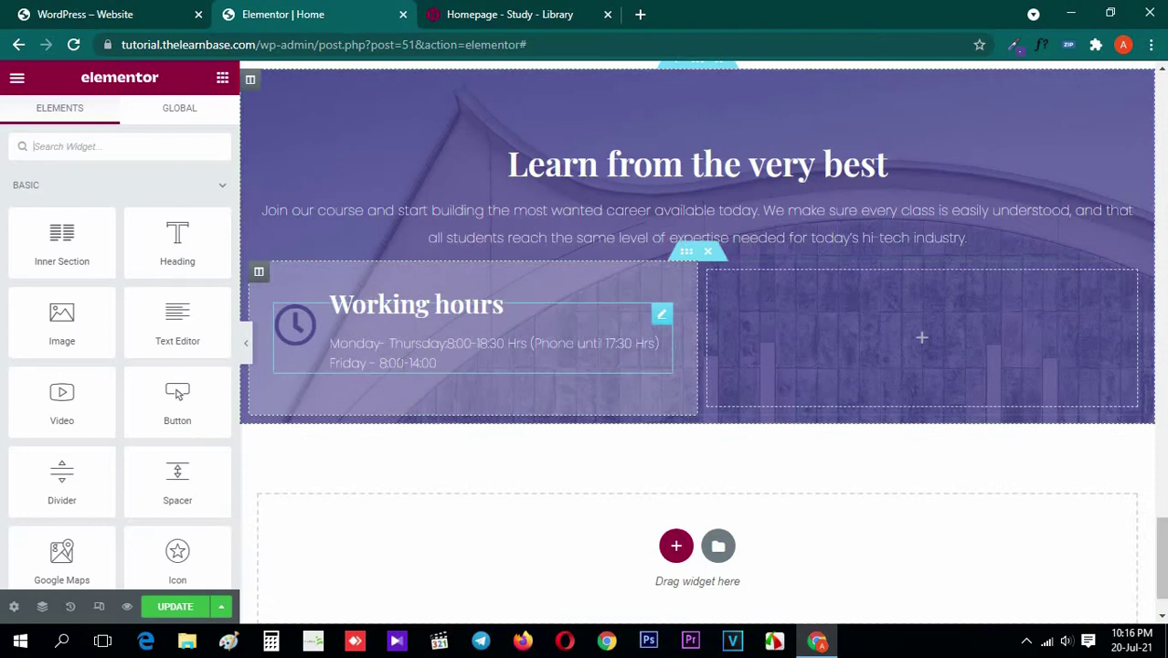
Check the previewed "Working hours" description's line breaks against the three-line text on the reference page
scroll(306, 333, "up", 2)
key("ctrl+p")
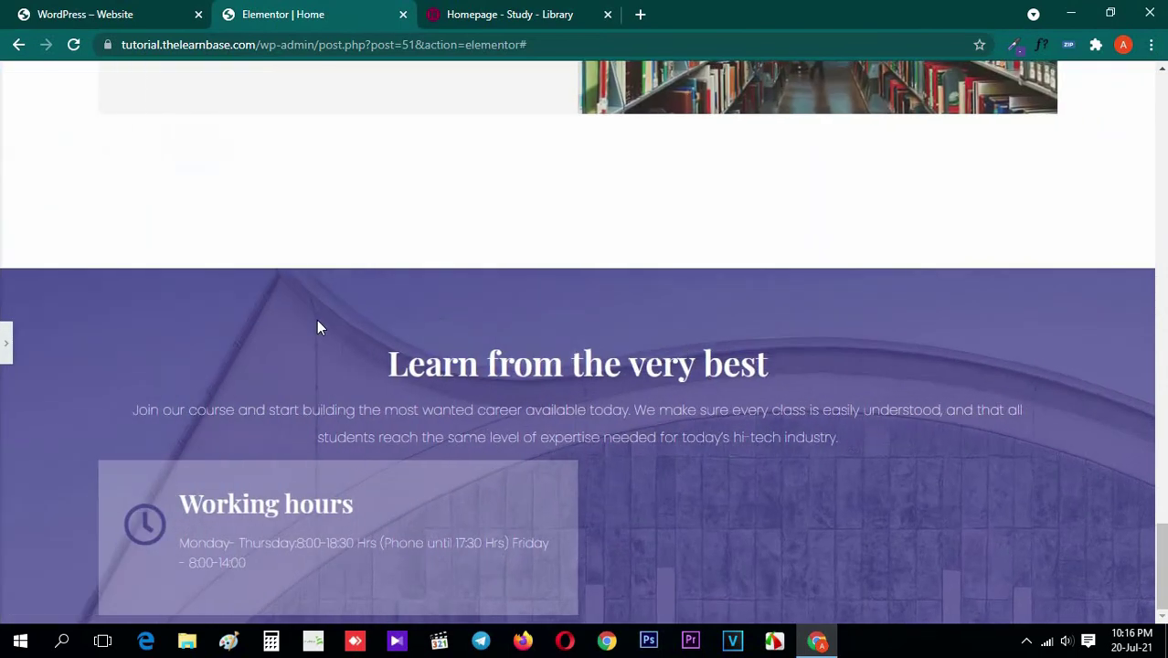
left_click(521, 11)
left_click(363, 8)
left_click(471, 7)
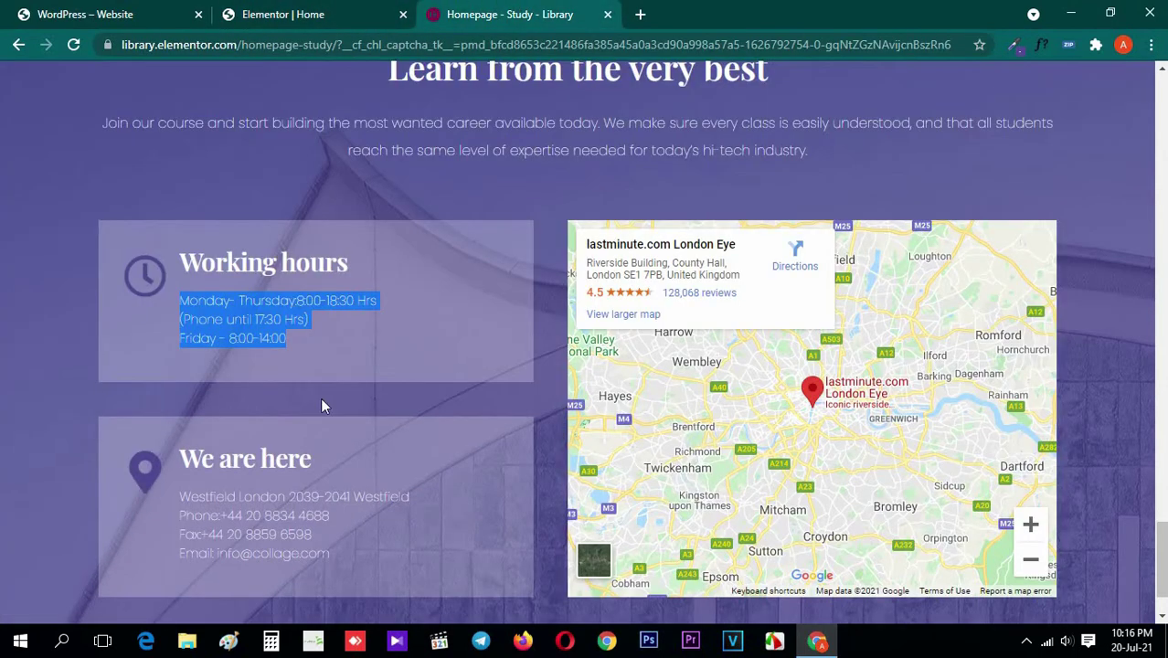
left_click(314, 314)
left_click(340, 8)
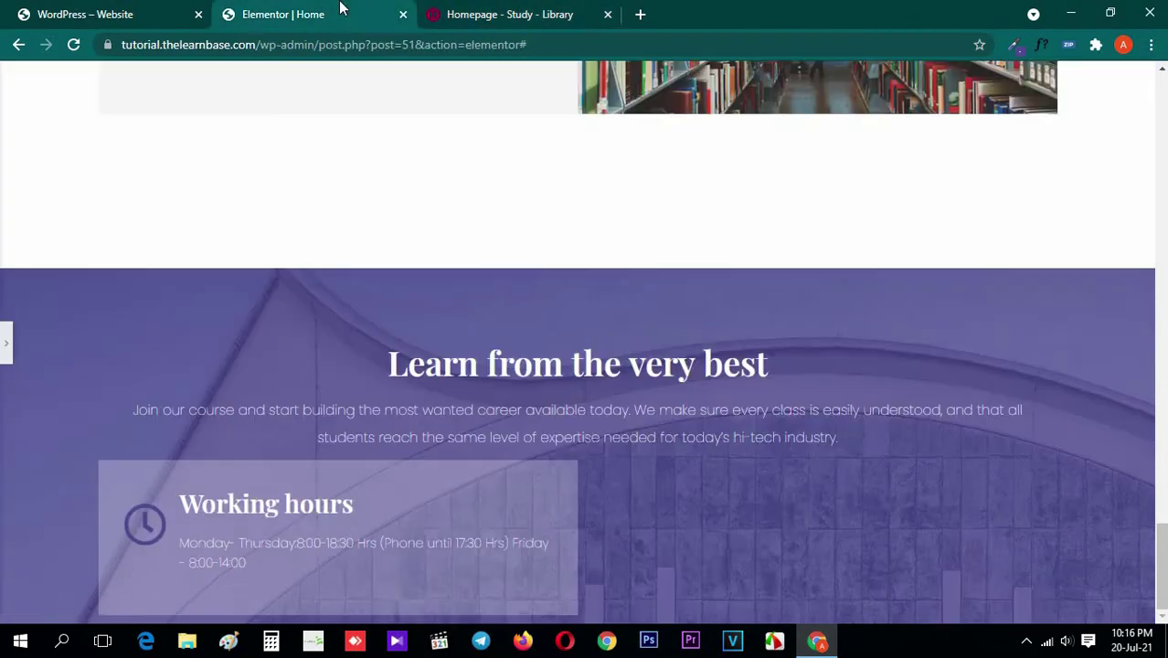
Add a <br> tag at the end of each of the three description lines in the "Working hours" icon box
left_click(6, 343)
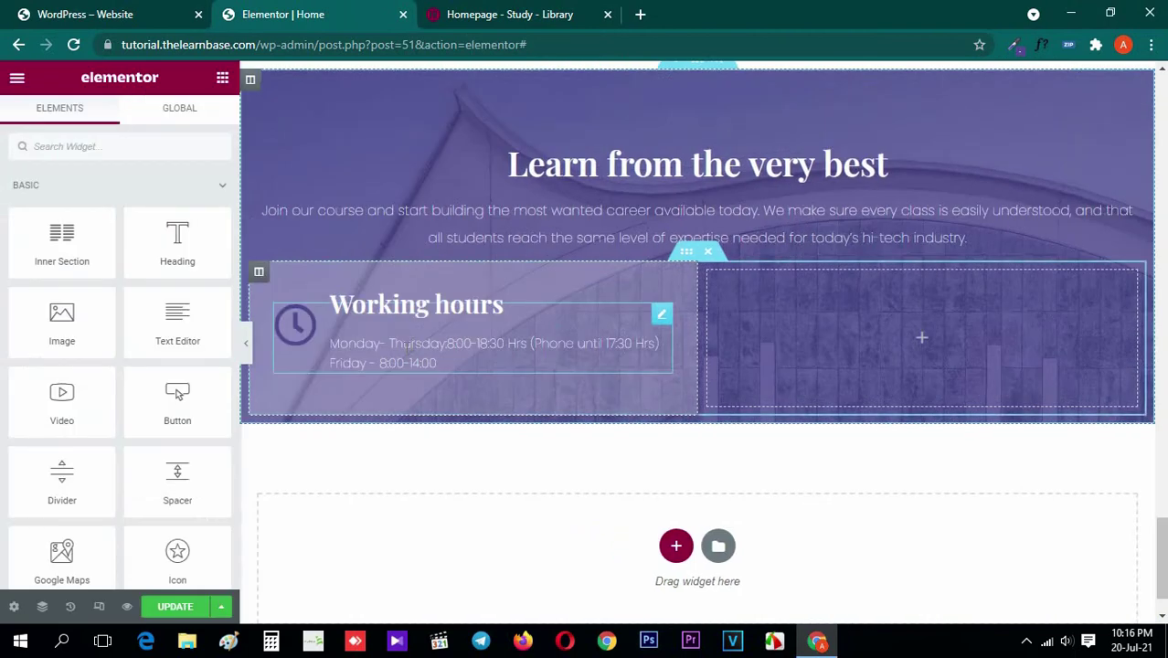
left_click(408, 346)
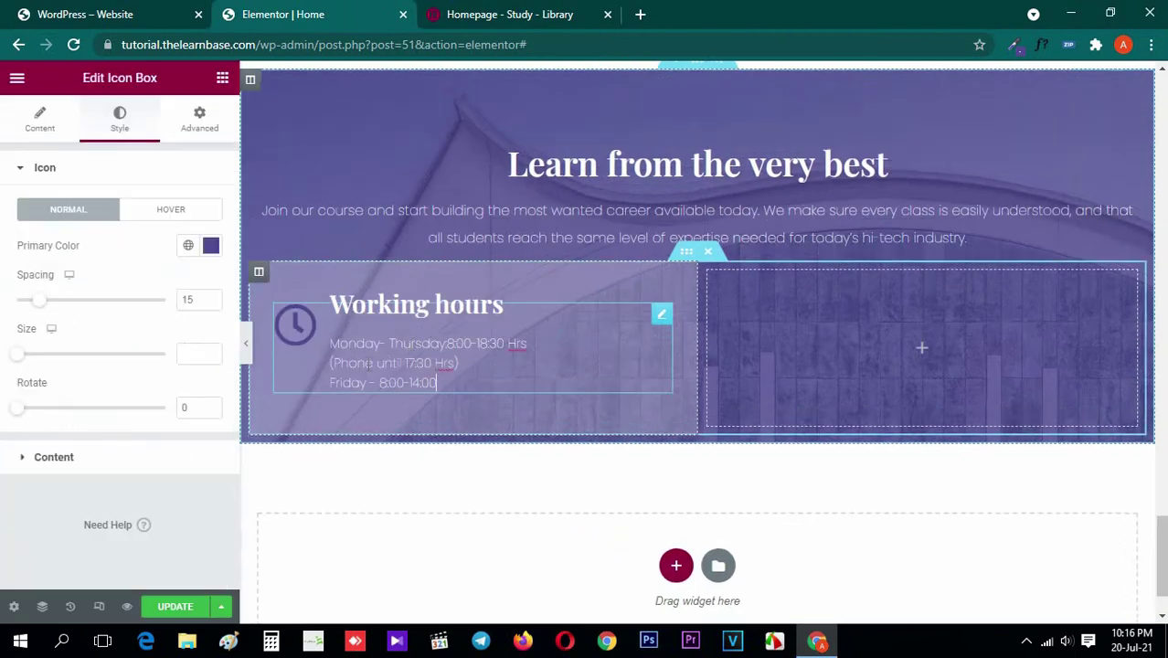
left_click(36, 119)
left_click(182, 421)
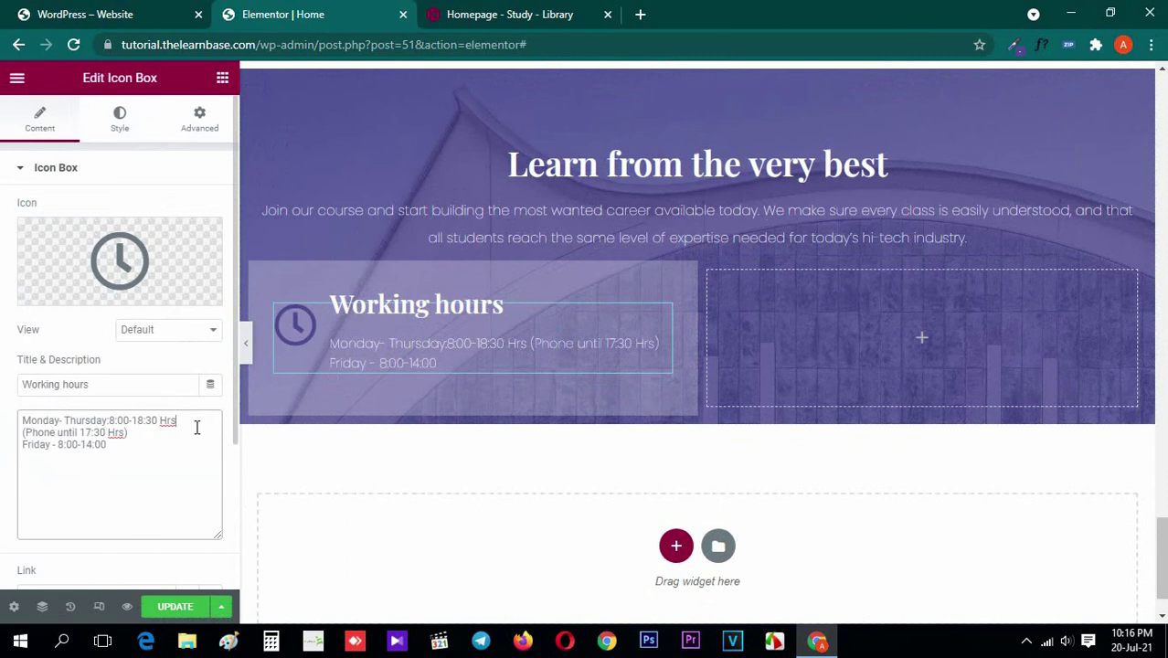
type("<br>")
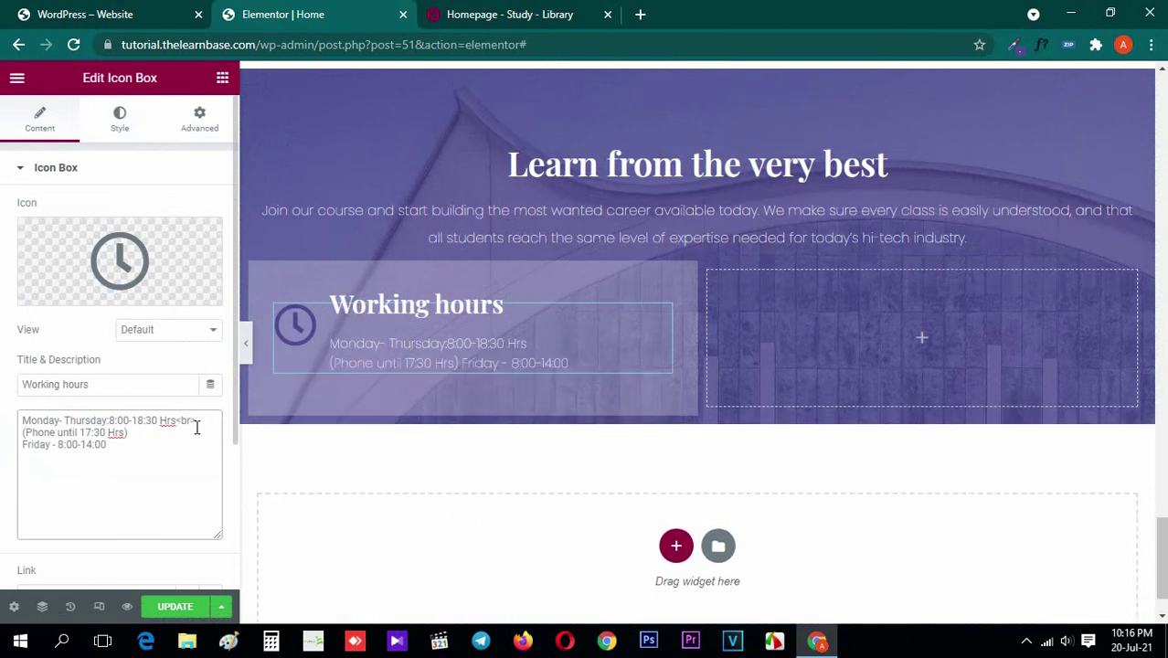
key("ctrl+c")
left_click(144, 434)
key("ctrl+v")
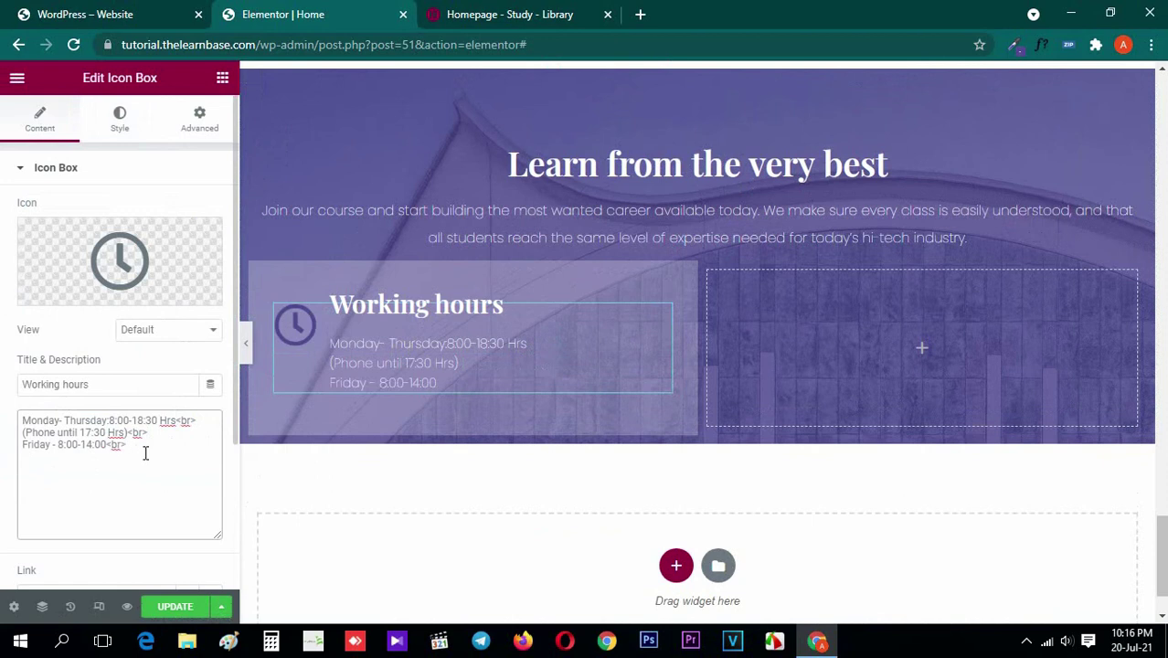
left_click(222, 77)
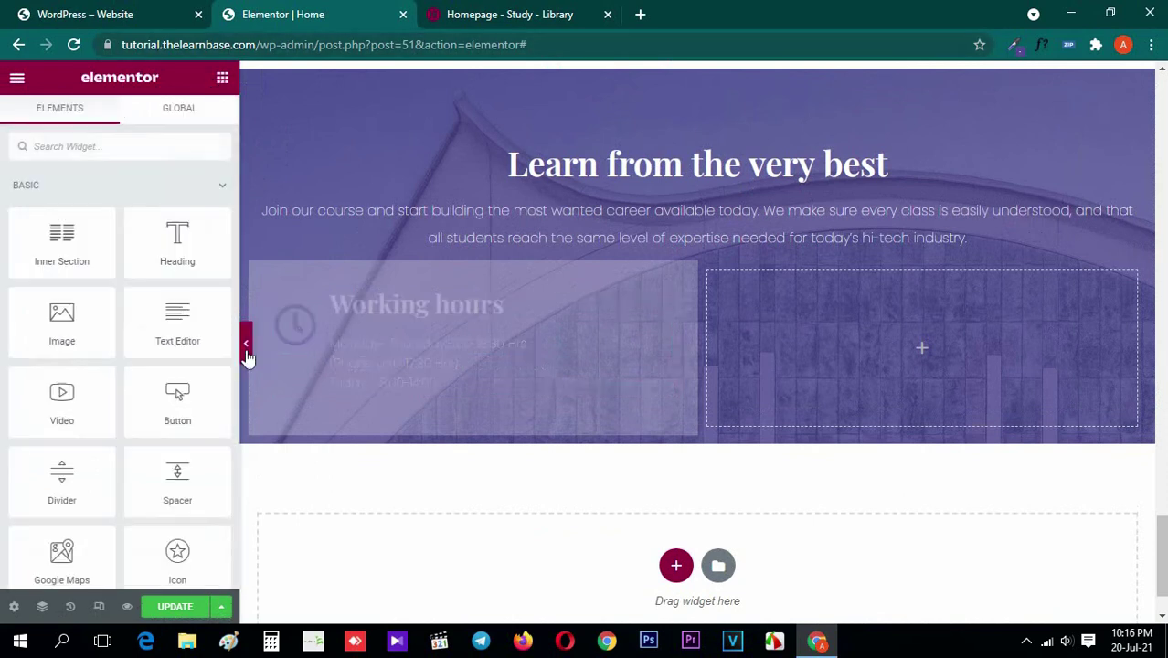
Check the reference page's stacked boxes and duplicate the "Working hours" icon box within its column
left_click(247, 357)
left_click(529, 9)
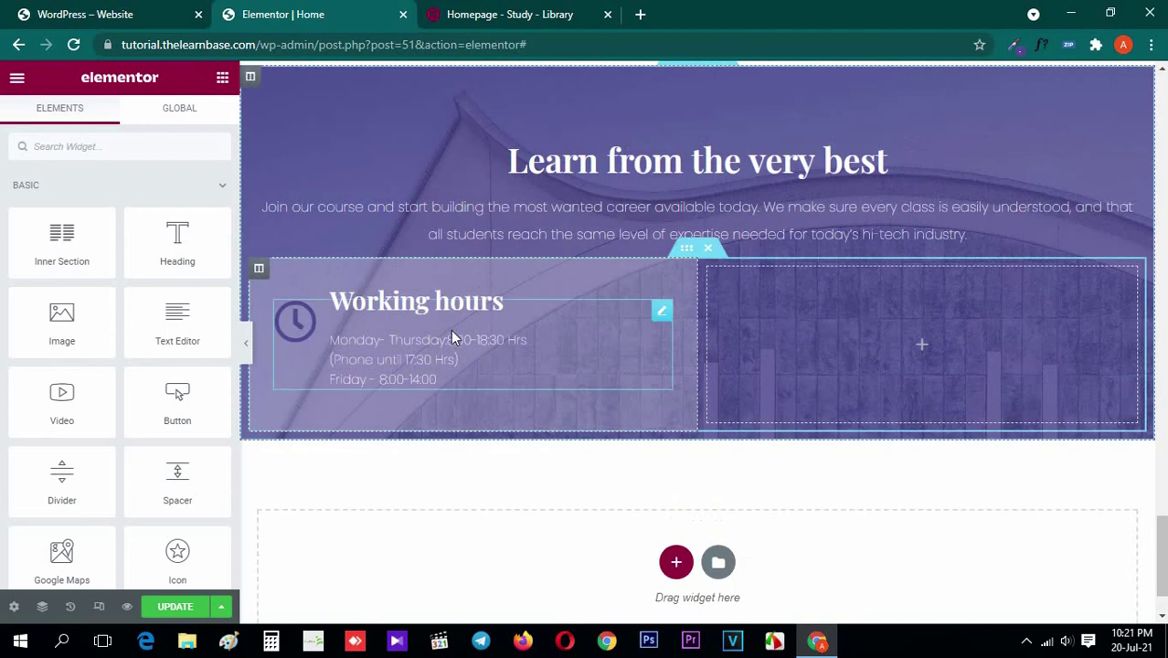
left_click(459, 9)
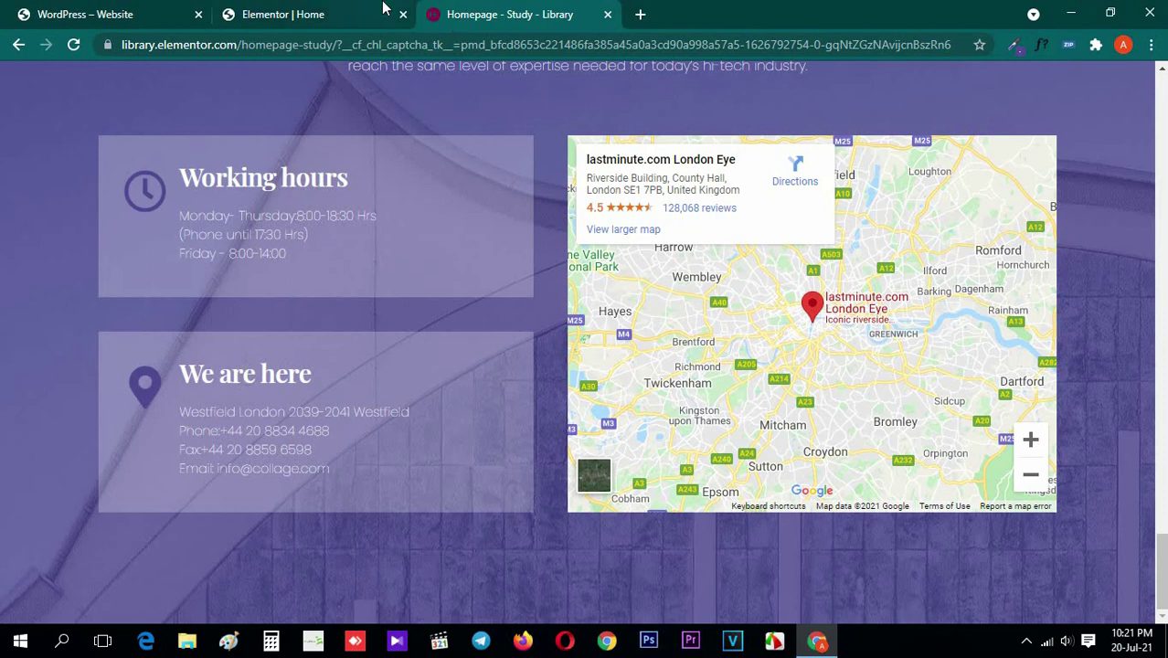
left_click(338, 9)
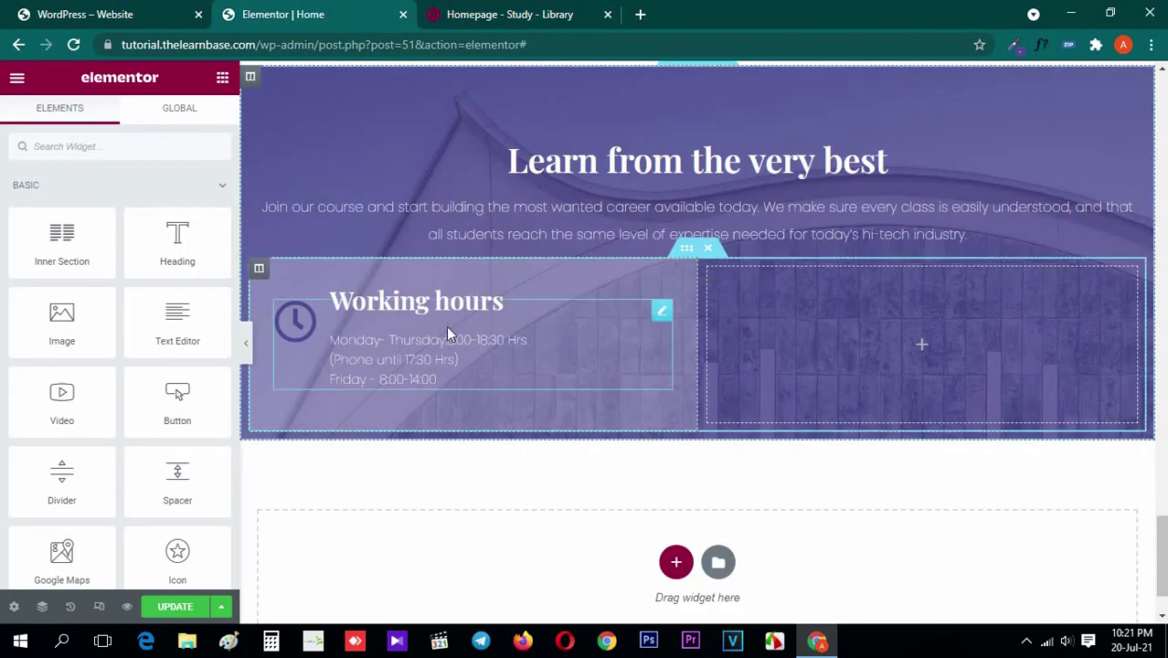
right_click(662, 313)
left_click(696, 350)
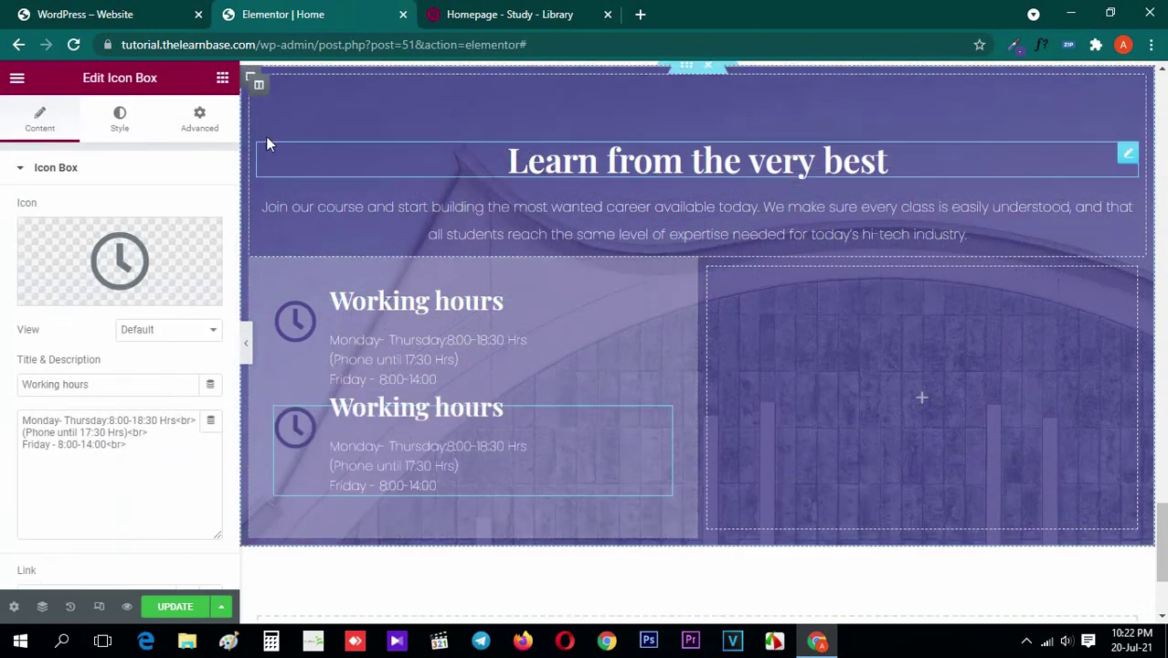
left_click(222, 78)
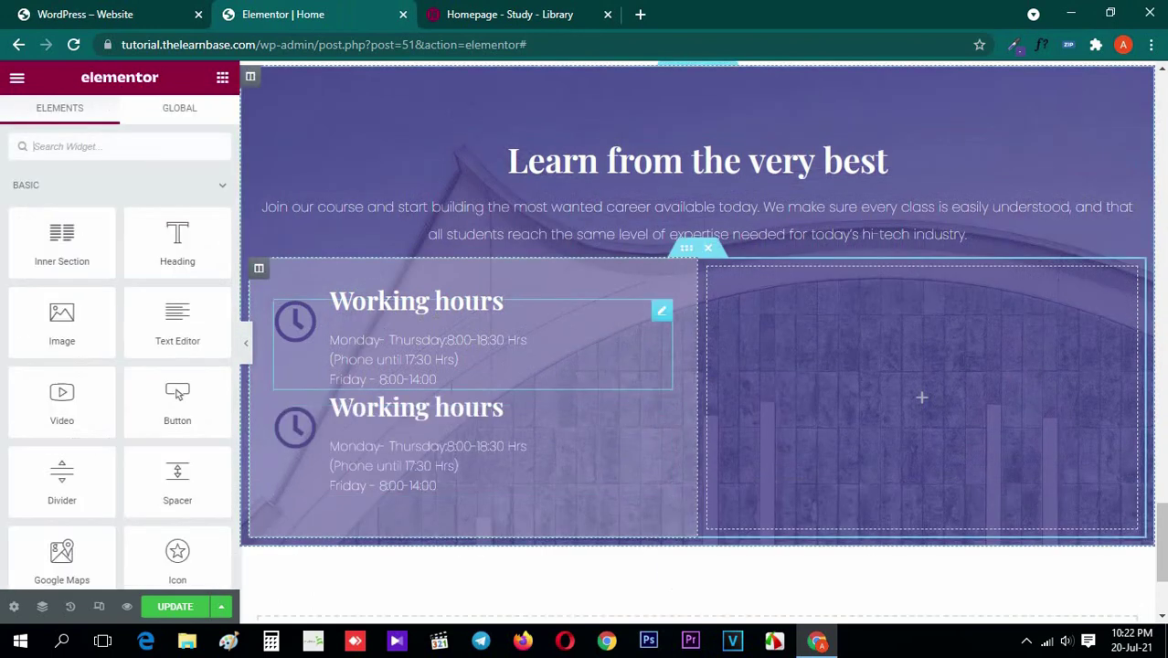
Clear the background colour of the column holding the "Working hours" icon boxes
left_click(258, 270)
left_click(120, 119)
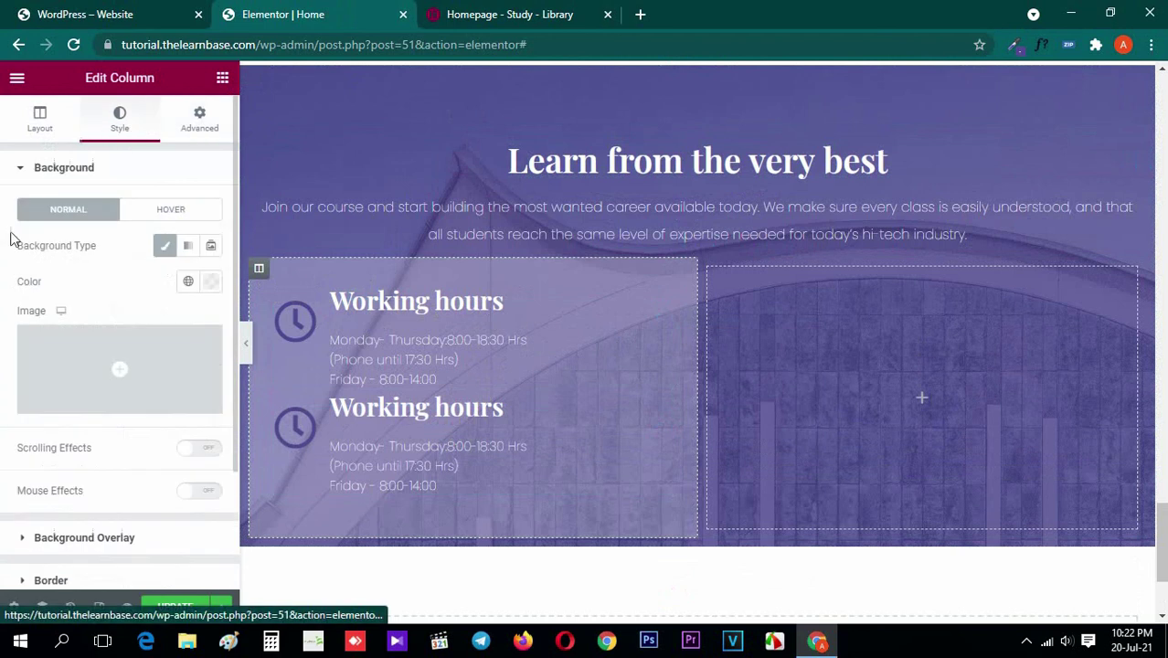
left_click(211, 284)
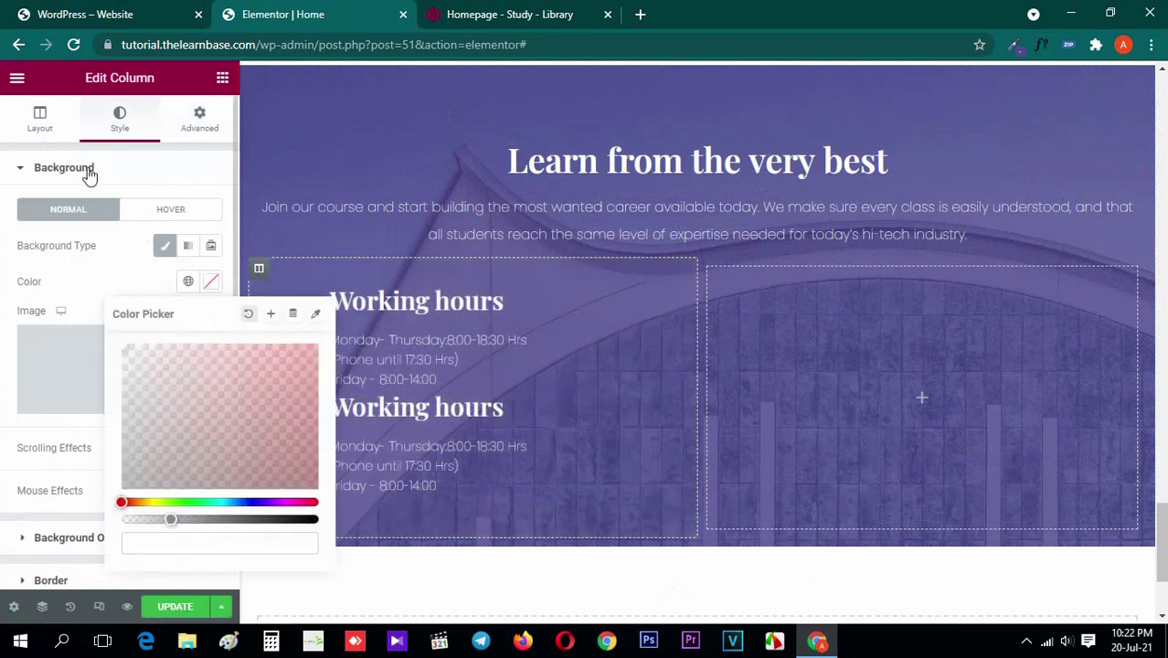
left_click(88, 170)
left_click(222, 78)
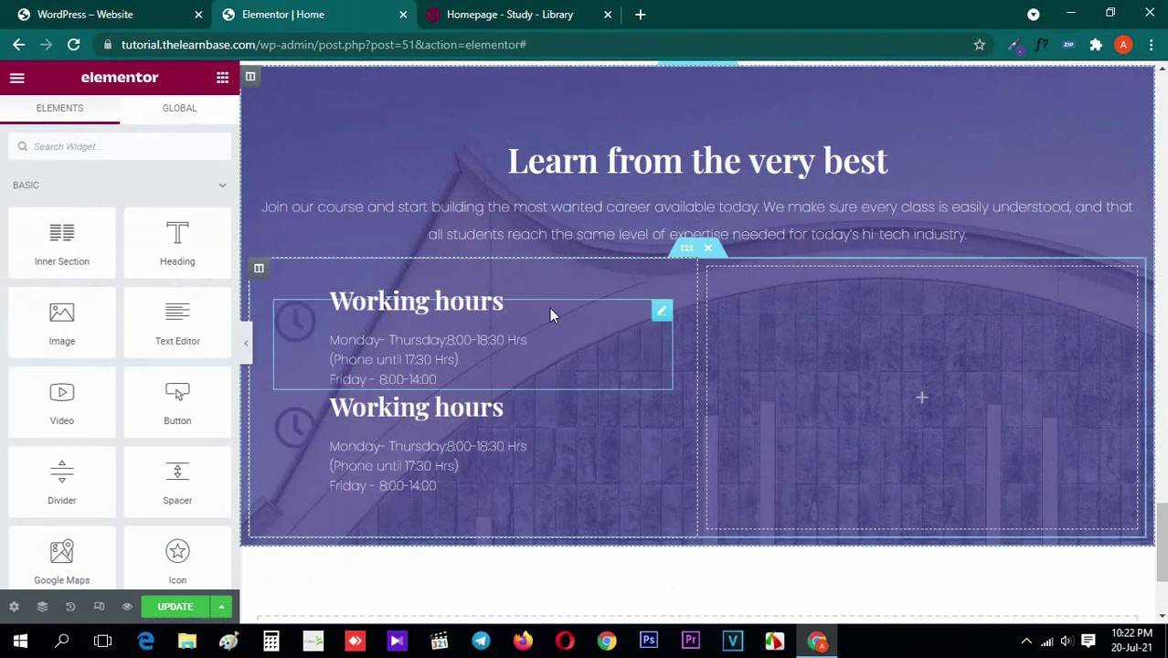
Give the upper "Working hours" icon box its own classic background in semi-transparent white
left_click(662, 315)
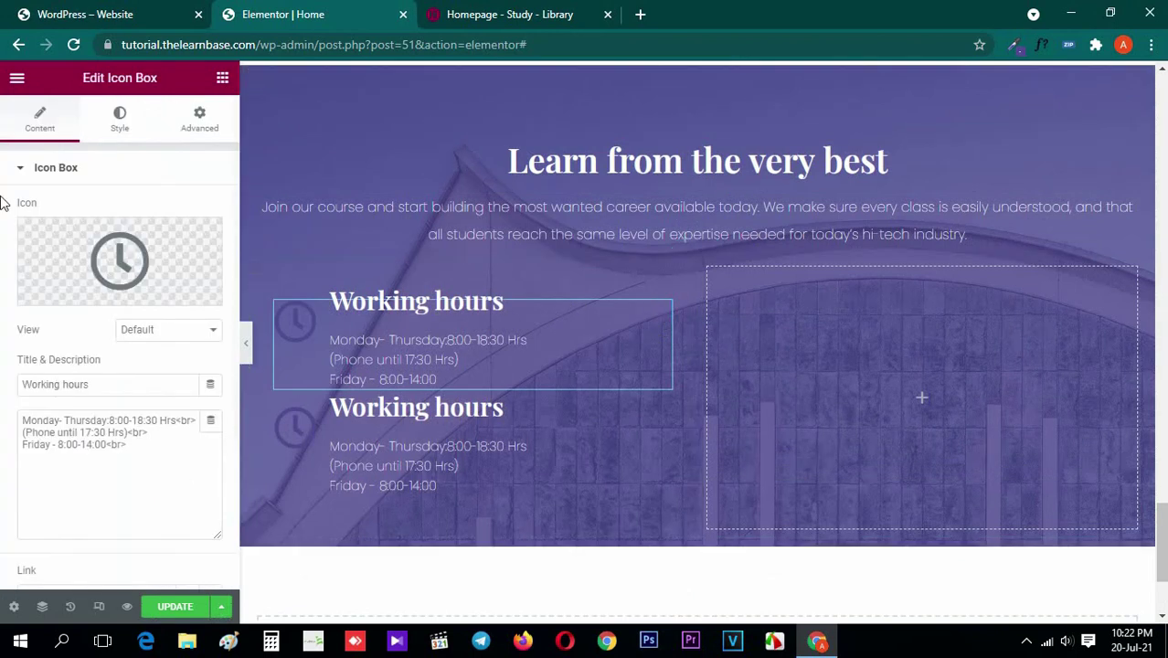
left_click(201, 123)
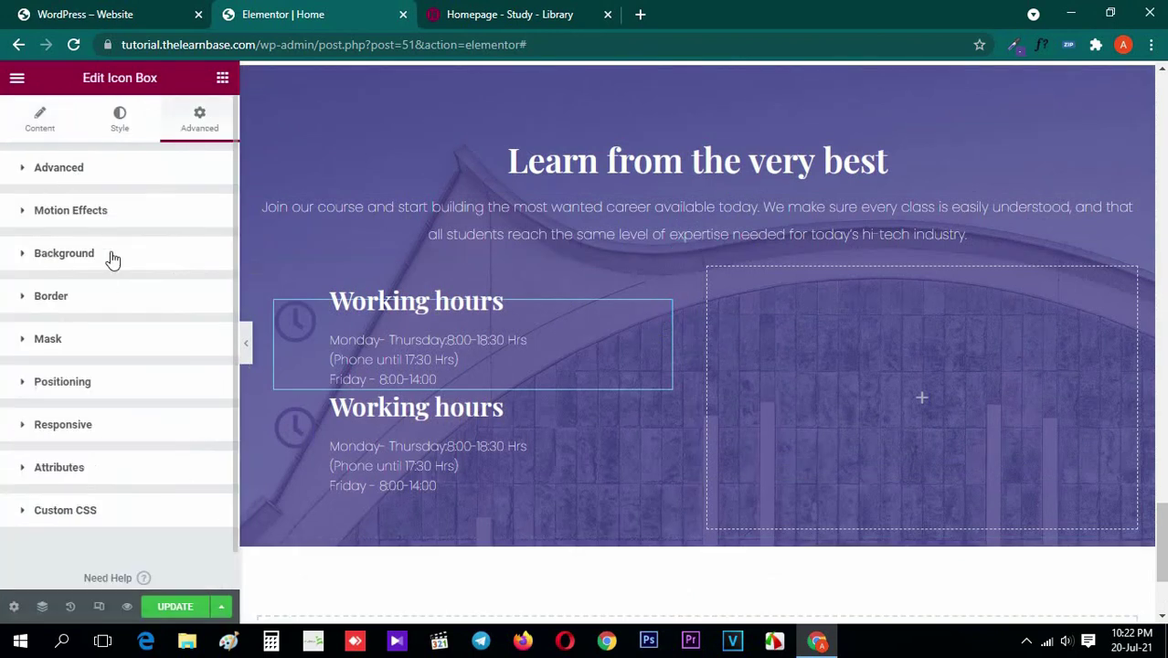
left_click(64, 254)
left_click(188, 331)
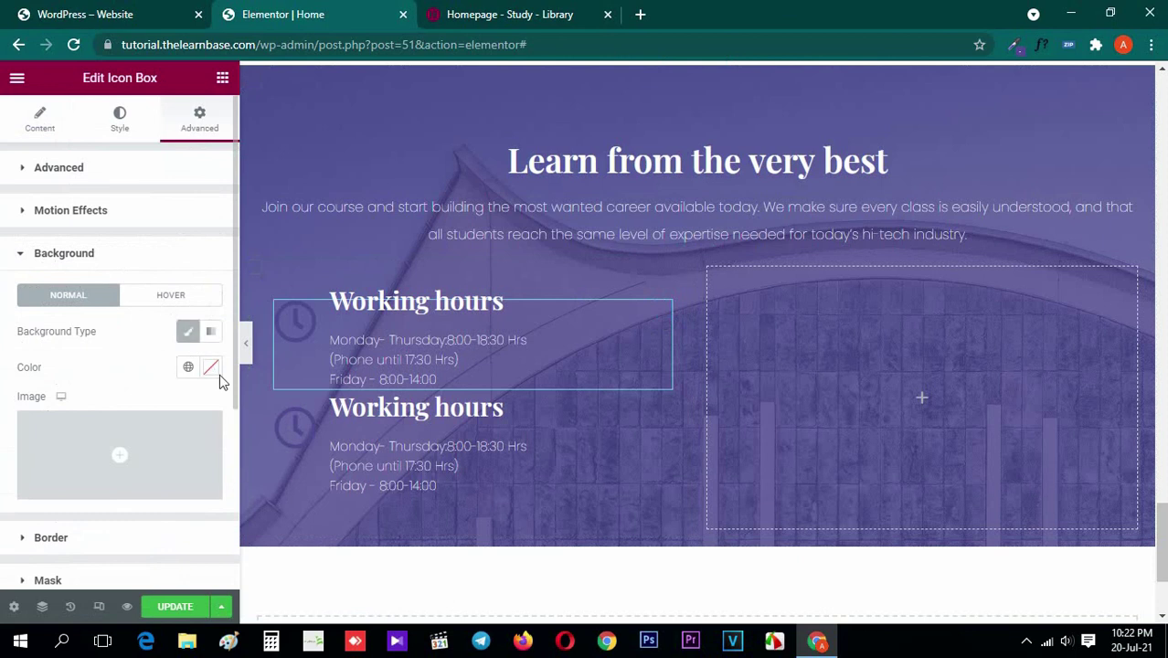
left_click(212, 368)
left_click(69, 378)
left_click(47, 264)
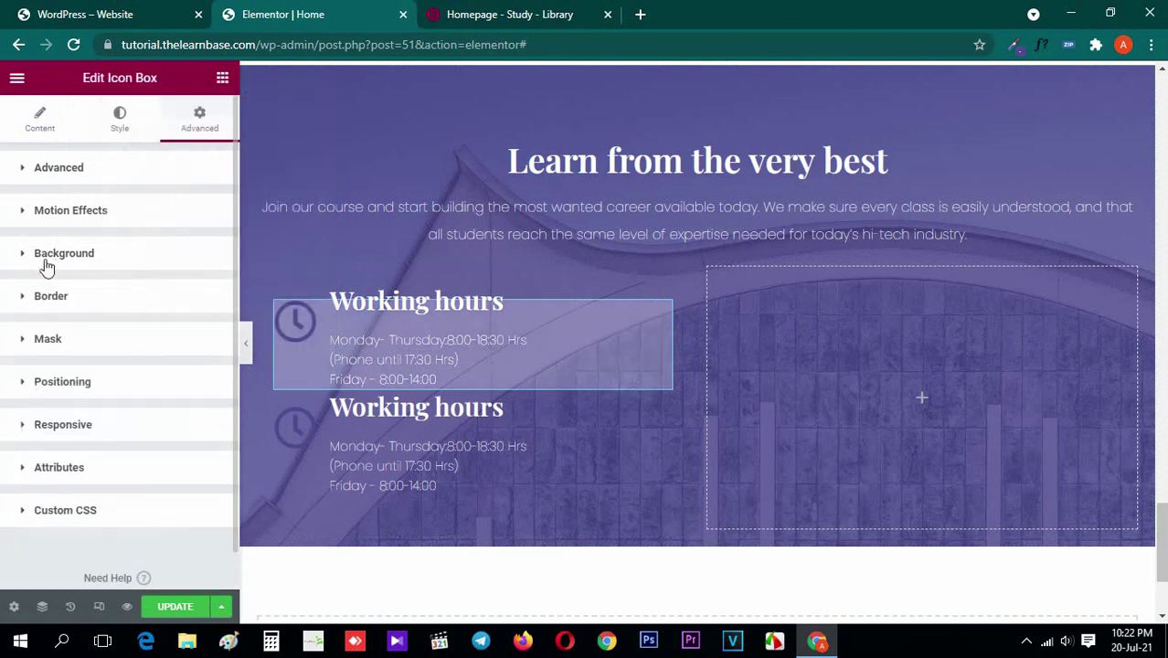
Unlink the upper icon box's padding and set it to 50 px at top and bottom and 20 px at right and left
left_click(144, 181)
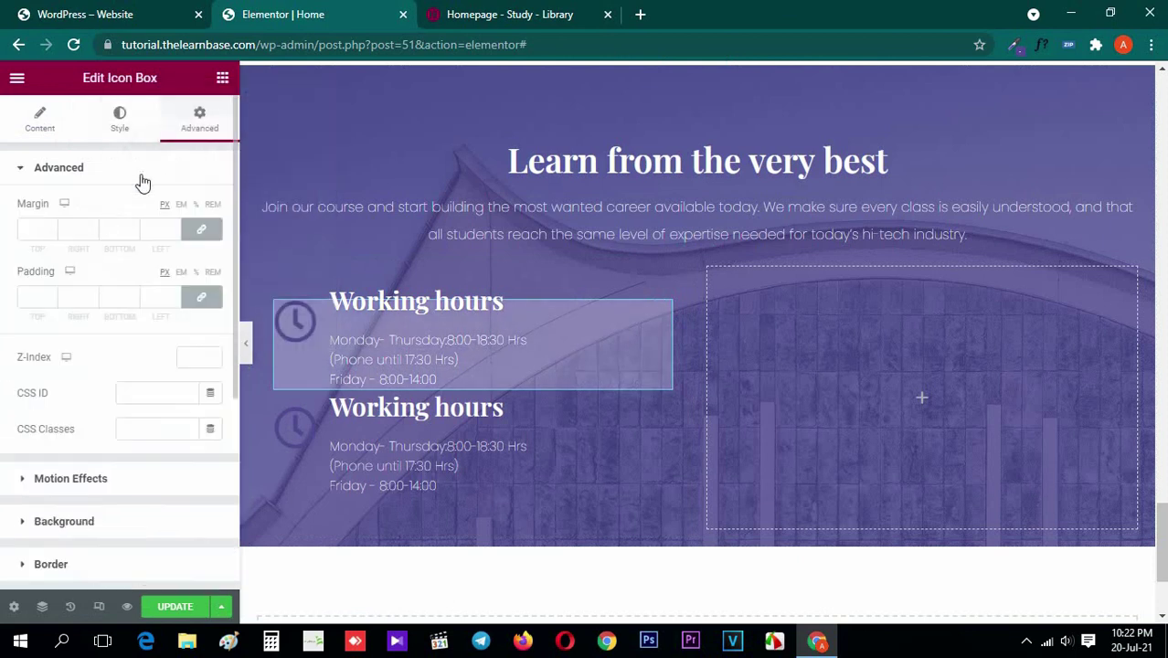
left_click(190, 307)
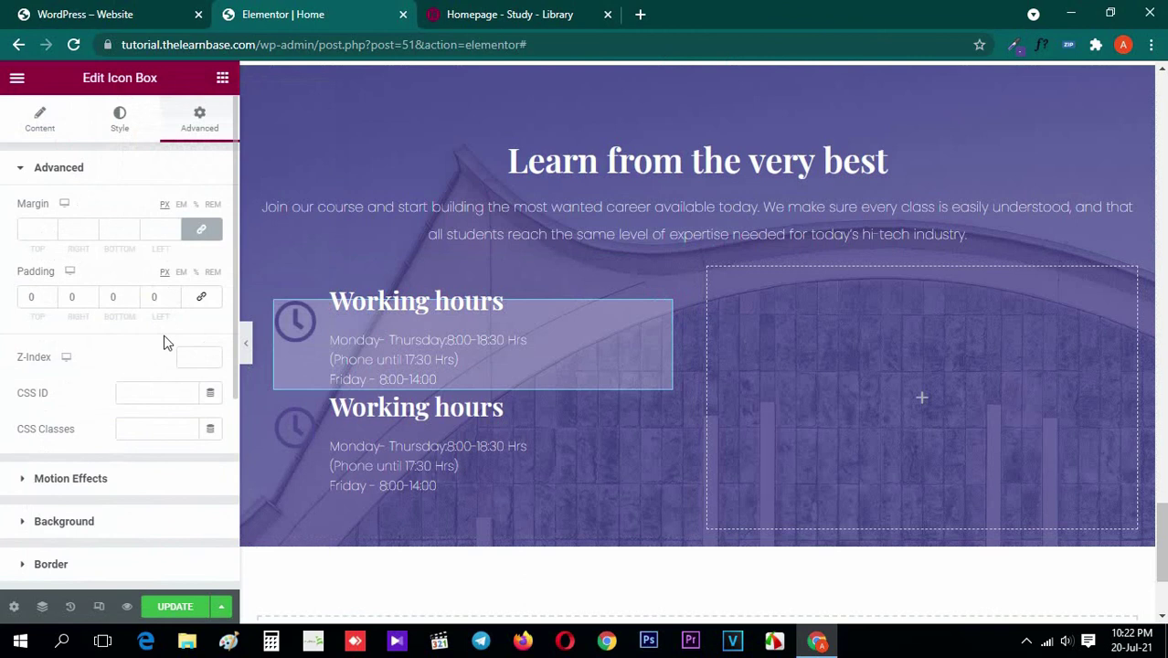
left_click(31, 297)
type("50")
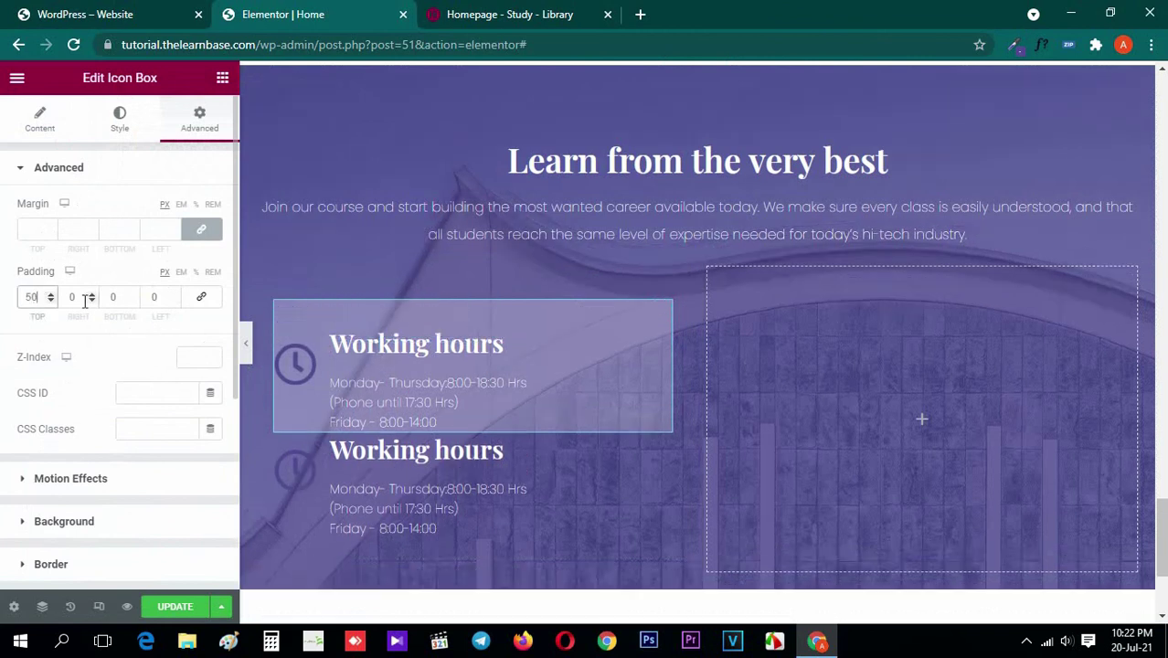
left_click(114, 297)
type("50")
left_click(71, 297)
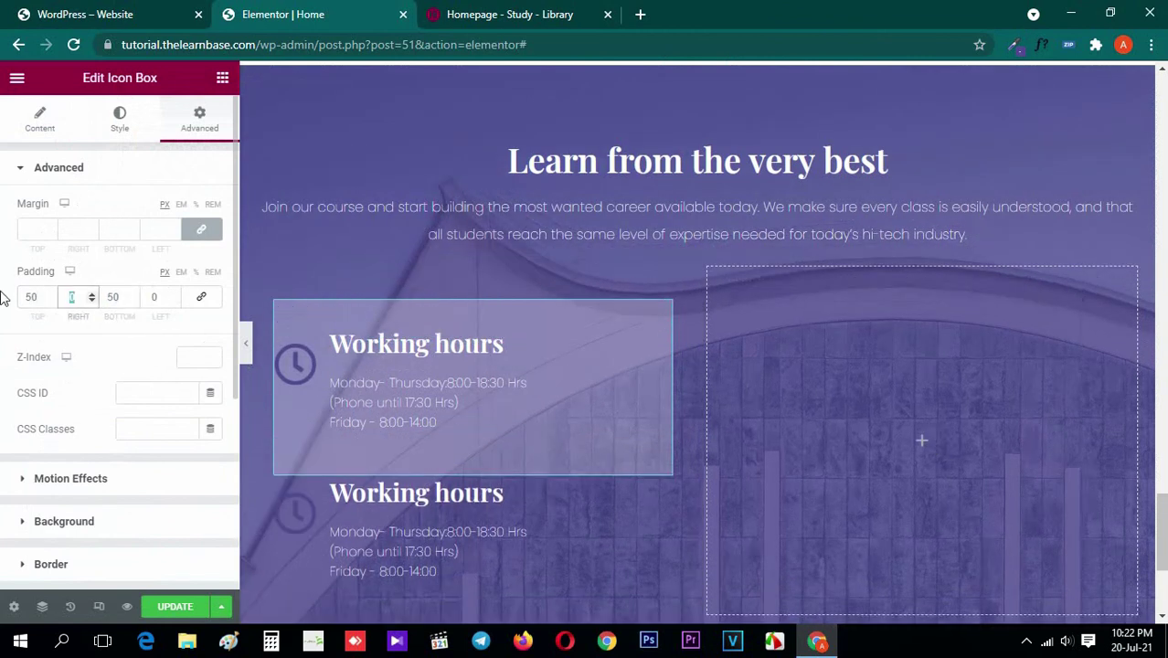
type("20")
left_click(166, 297)
type("20")
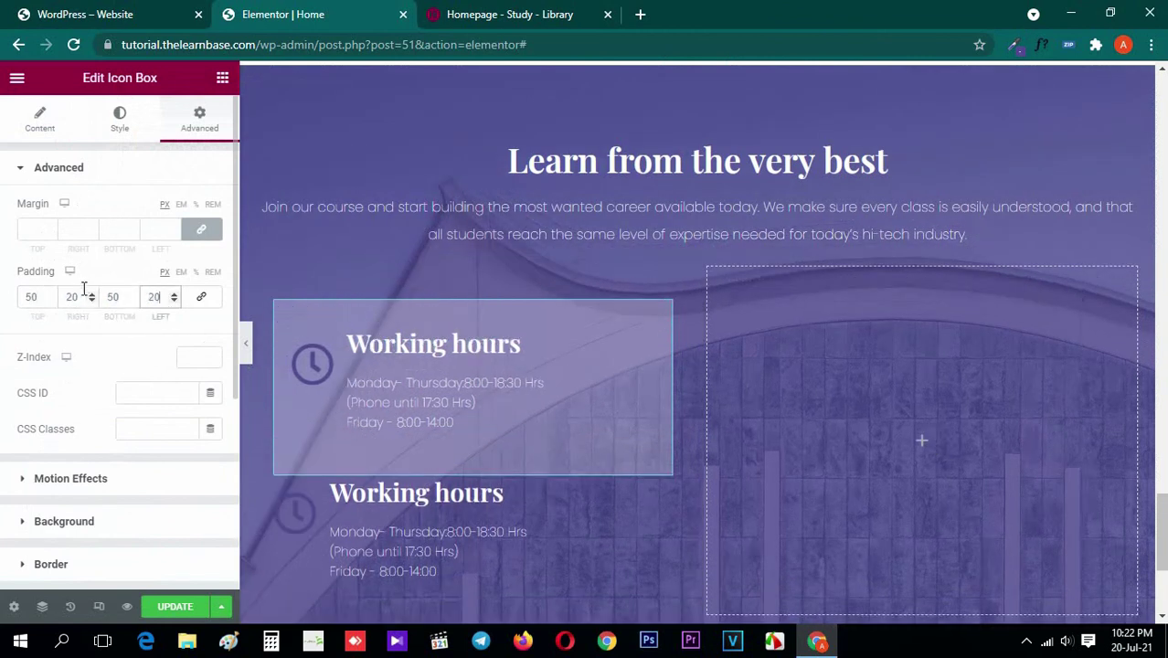
left_click(222, 79)
Delete the lower "Working hours" icon box that has no background
scroll(502, 266, "down", 2)
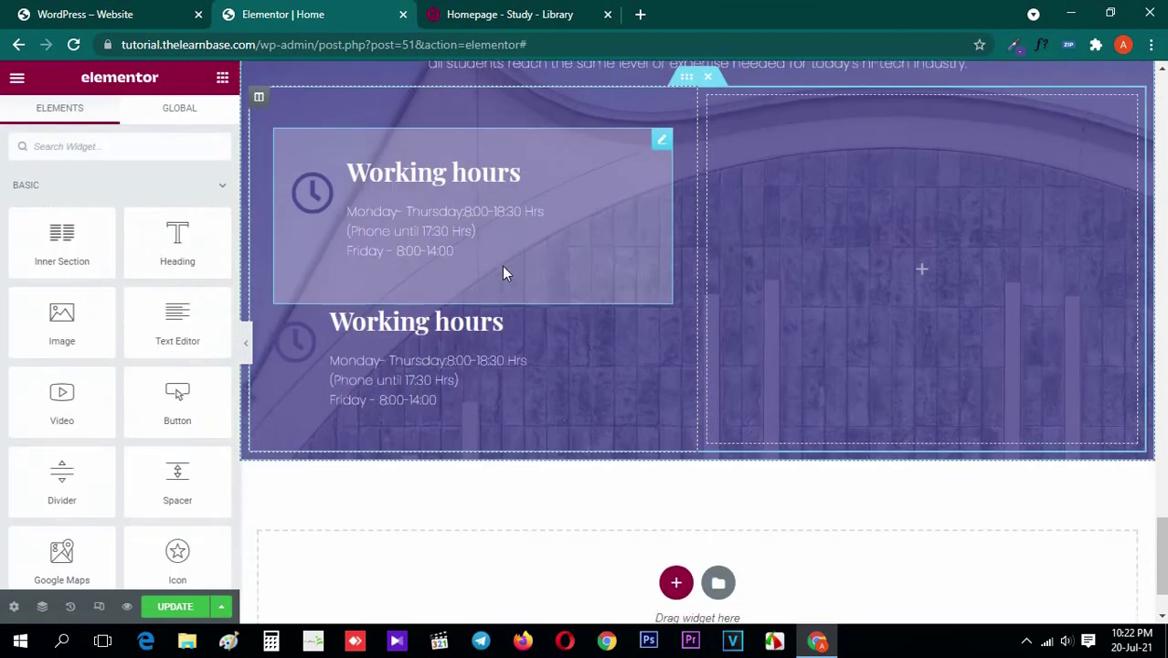
scroll(502, 266, "up", 1)
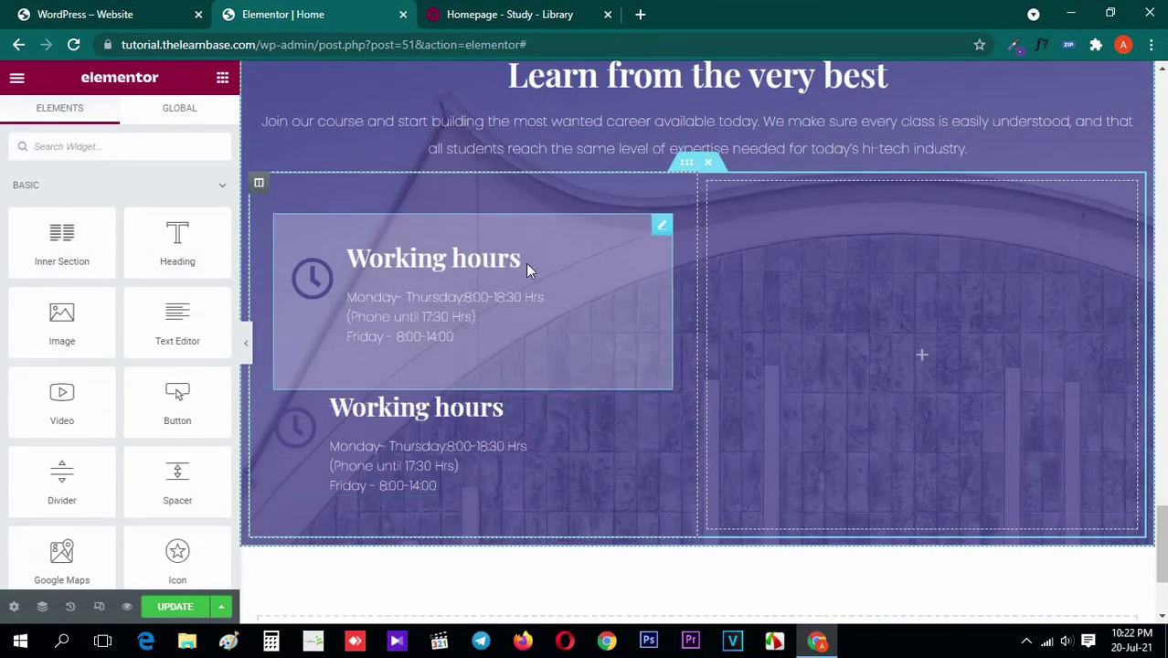
right_click(419, 422)
left_click(469, 608)
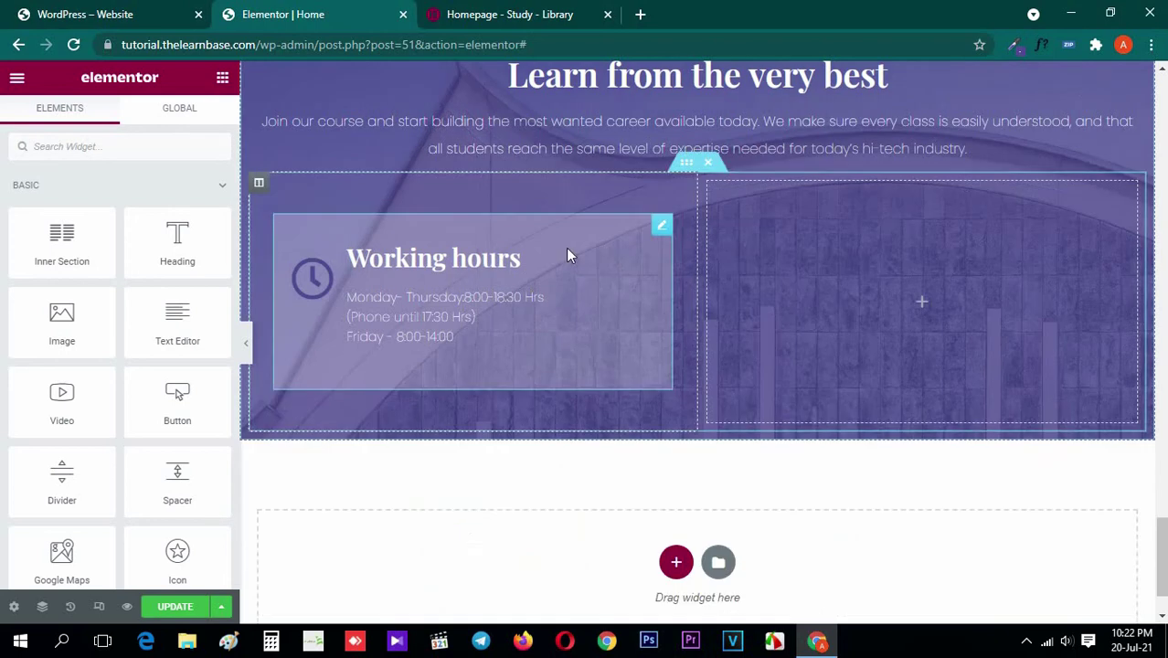
Duplicate the styled "Working hours" icon box with its background and padding
right_click(656, 238)
left_click(672, 267)
left_click(222, 78)
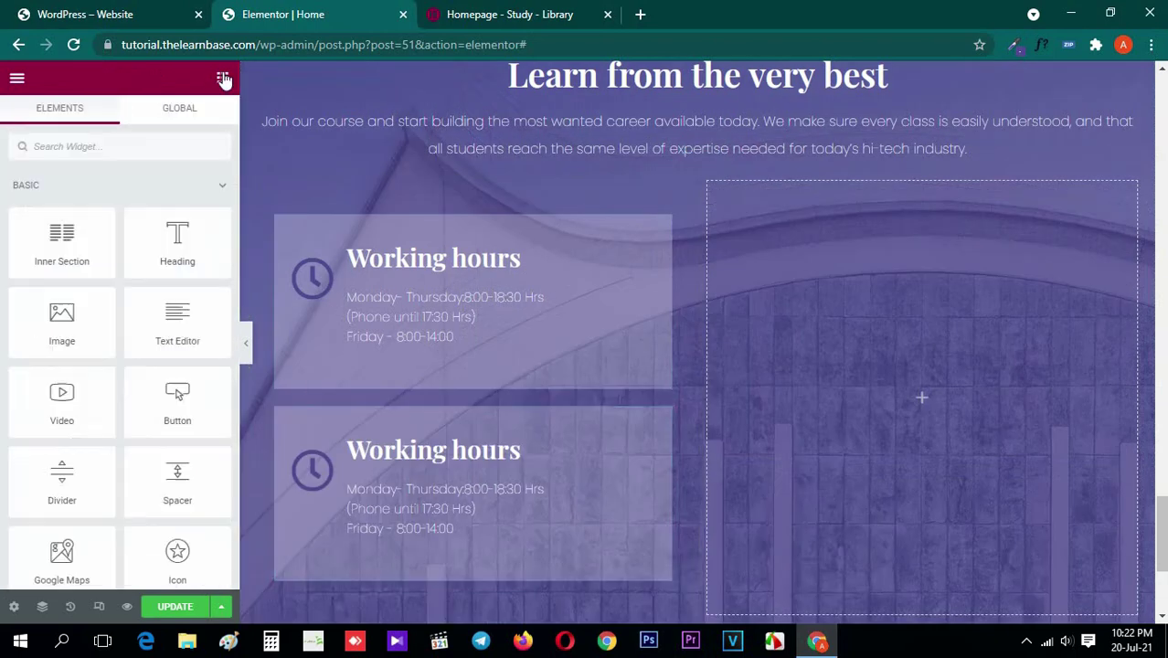
Check the reference gap, add a Spacer between the two "Working hours" boxes and set its space to 10 px
left_click(245, 343)
left_click(490, 11)
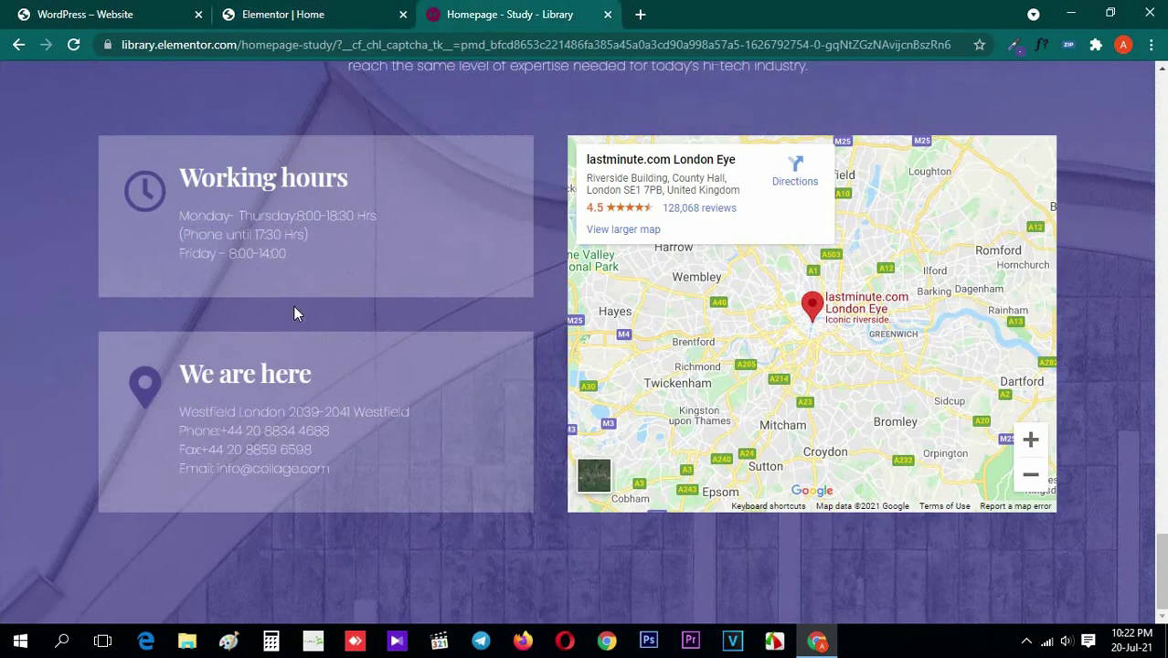
left_click(317, 11)
left_click(11, 344)
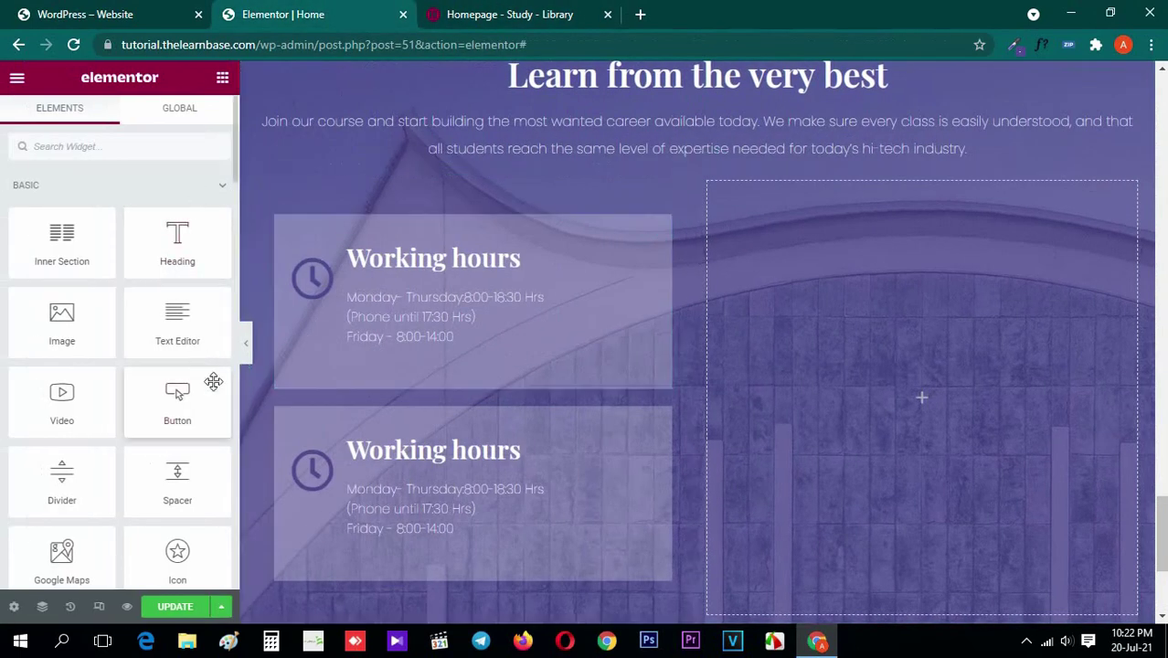
left_click_drag(178, 471, 413, 389)
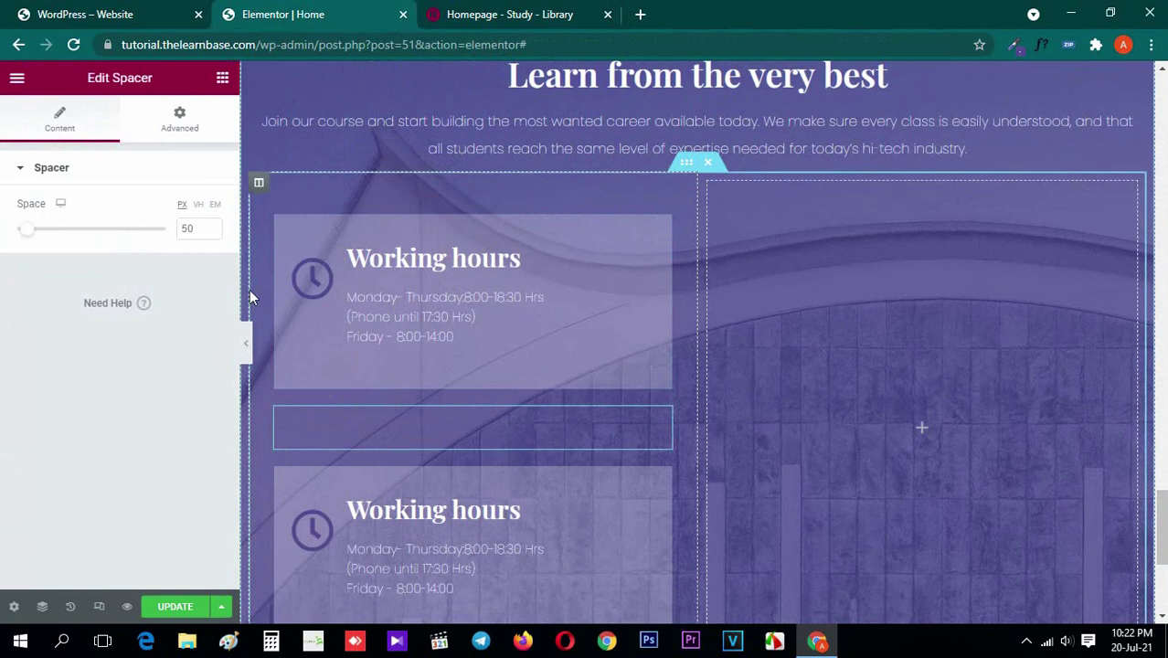
left_click(188, 228)
key("BackSpace")
type("1")
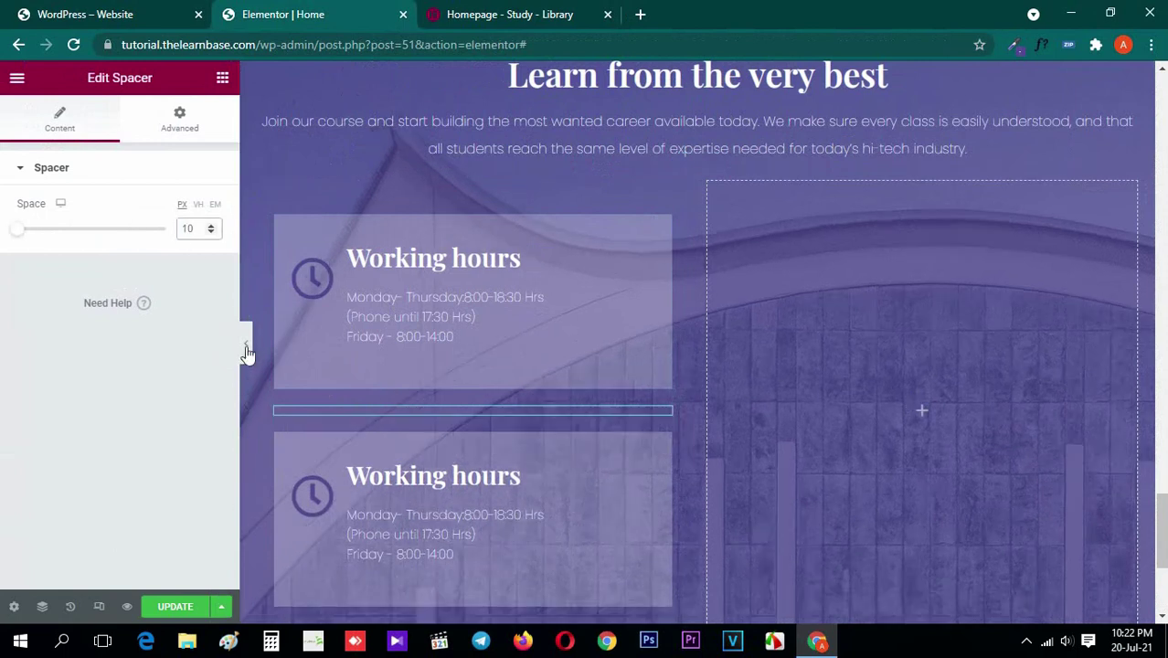
Compare the gap between the two boxes with the spacing on the reference page
left_click(247, 351)
left_click(497, 11)
left_click(370, 9)
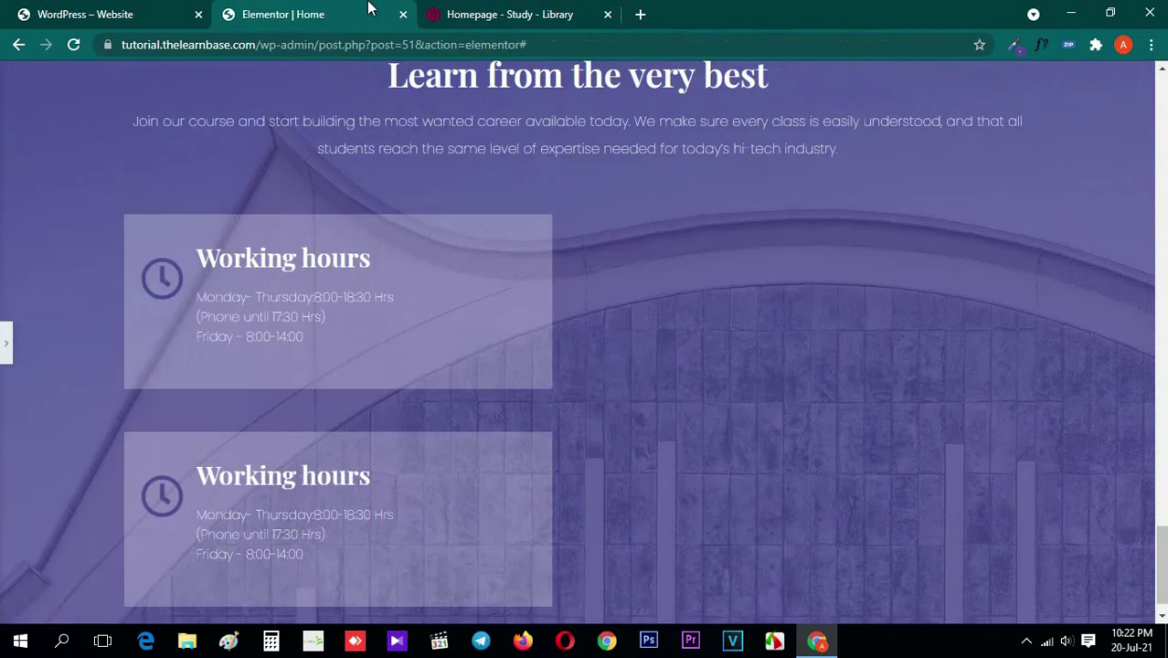
Set the Spacer between the two "Working hours" boxes to 5 px and check the resulting gap
left_click(4, 322)
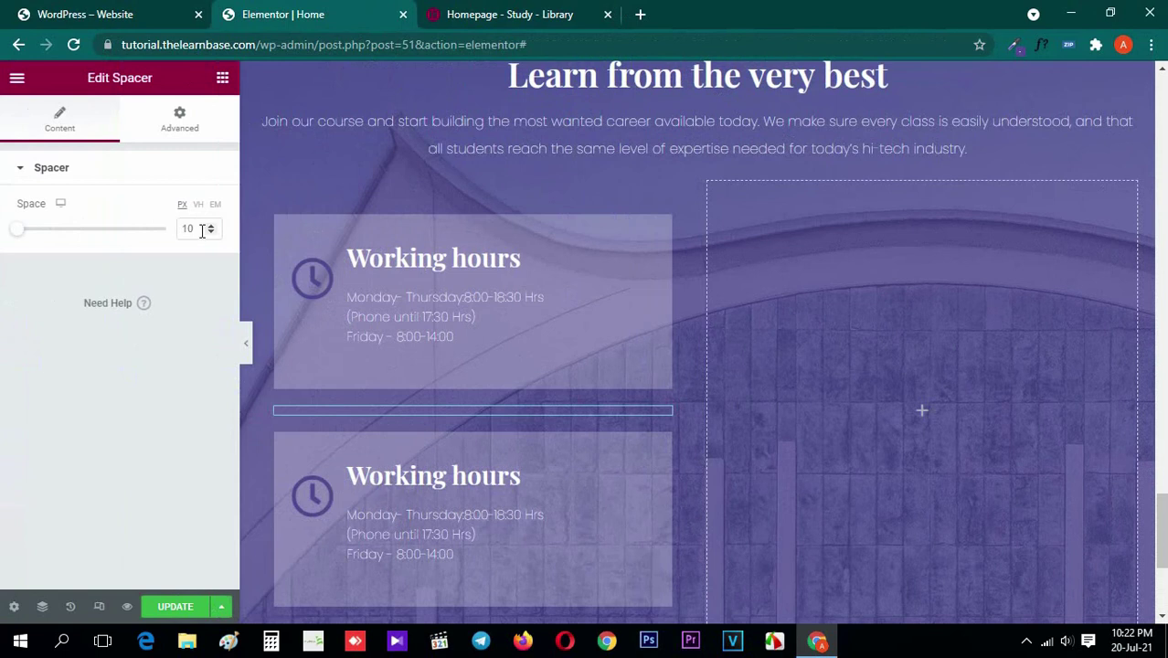
double_click(197, 228)
type("5")
left_click(222, 78)
scroll(694, 347, "down", 2)
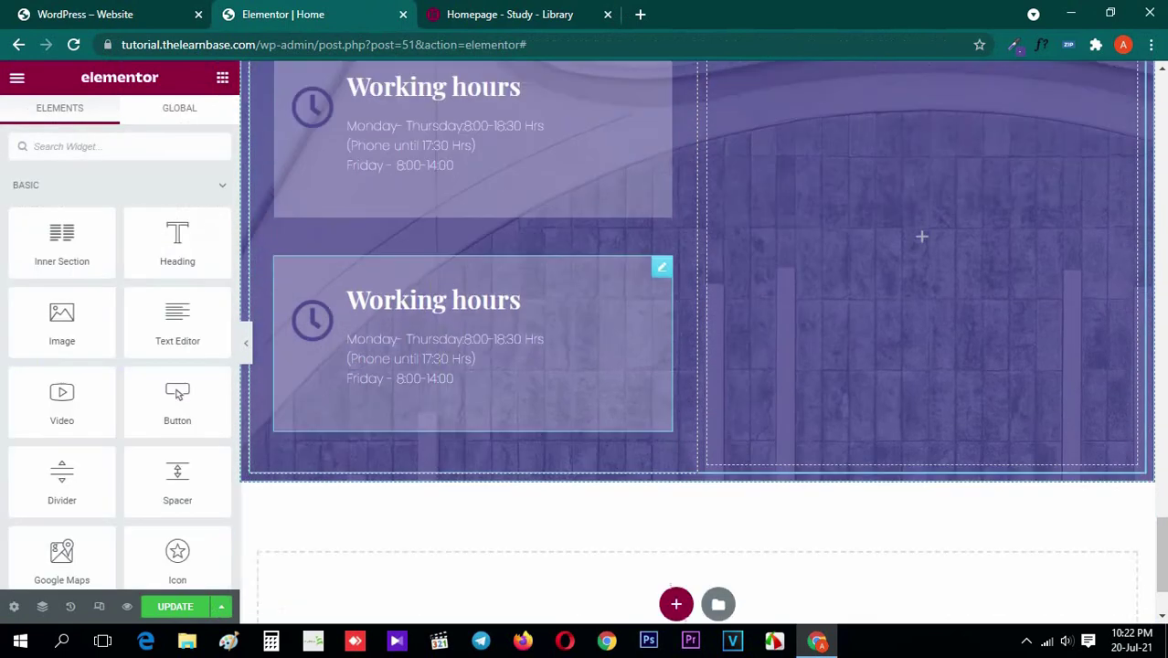
scroll(695, 347, "up", 1)
scroll(430, 393, "up", 1)
scroll(429, 394, "down", 1)
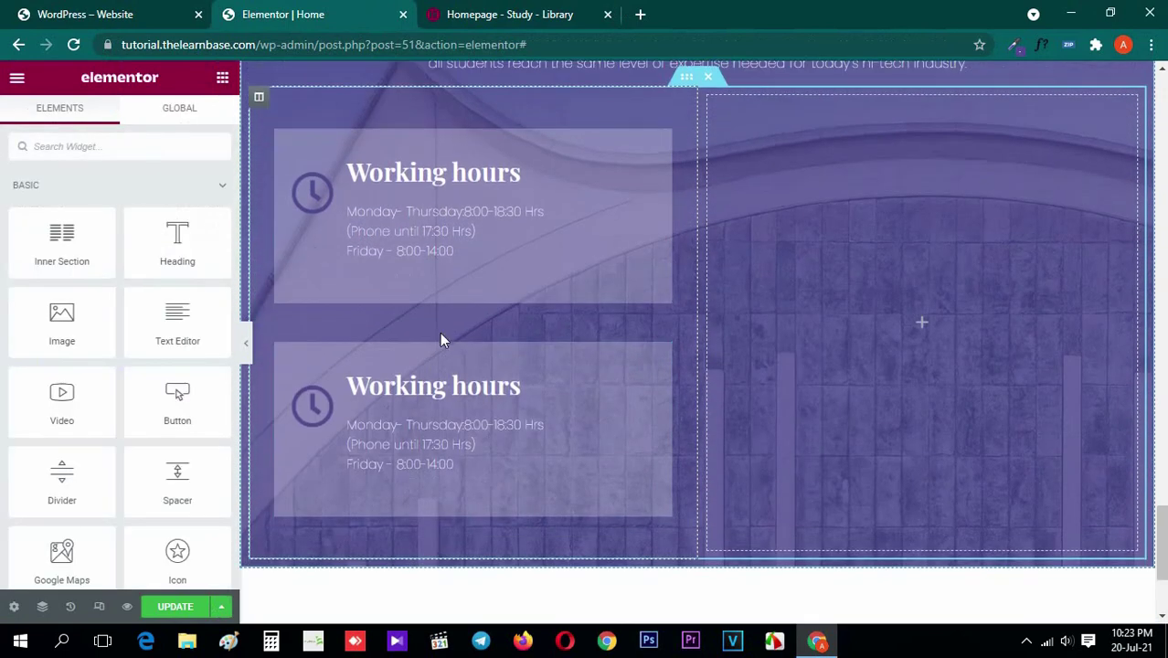
Replace the lower icon box's title with "We are here", copied from the reference page
left_click(509, 11)
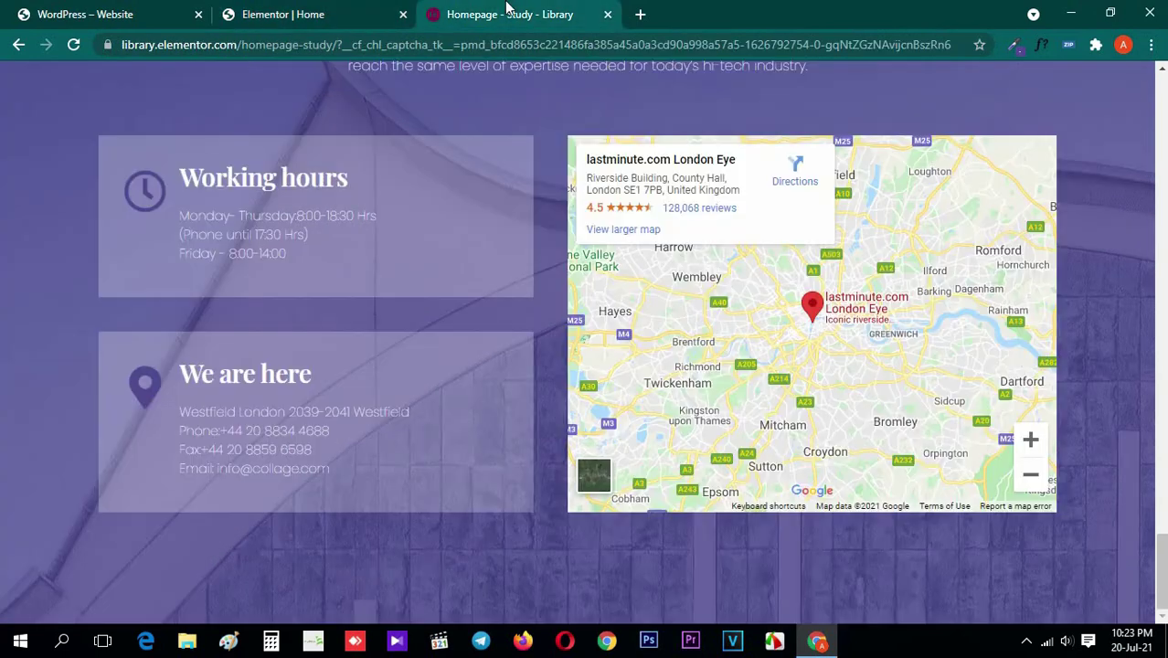
triple_click(247, 377)
key("ctrl+c")
left_click(284, 14)
left_click(465, 411)
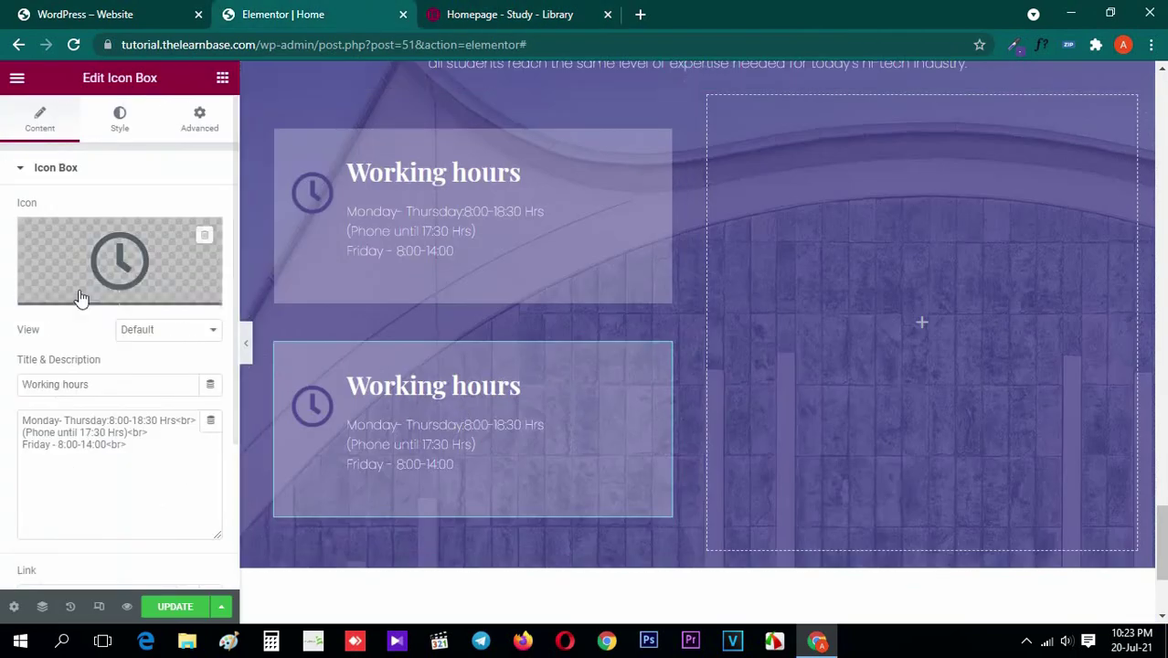
left_click(155, 377)
key("ctrl+a")
key("ctrl+v")
Replace the "We are here" box's description with the address, phone, fax and e-mail lines copied from the reference page
left_click(475, 11)
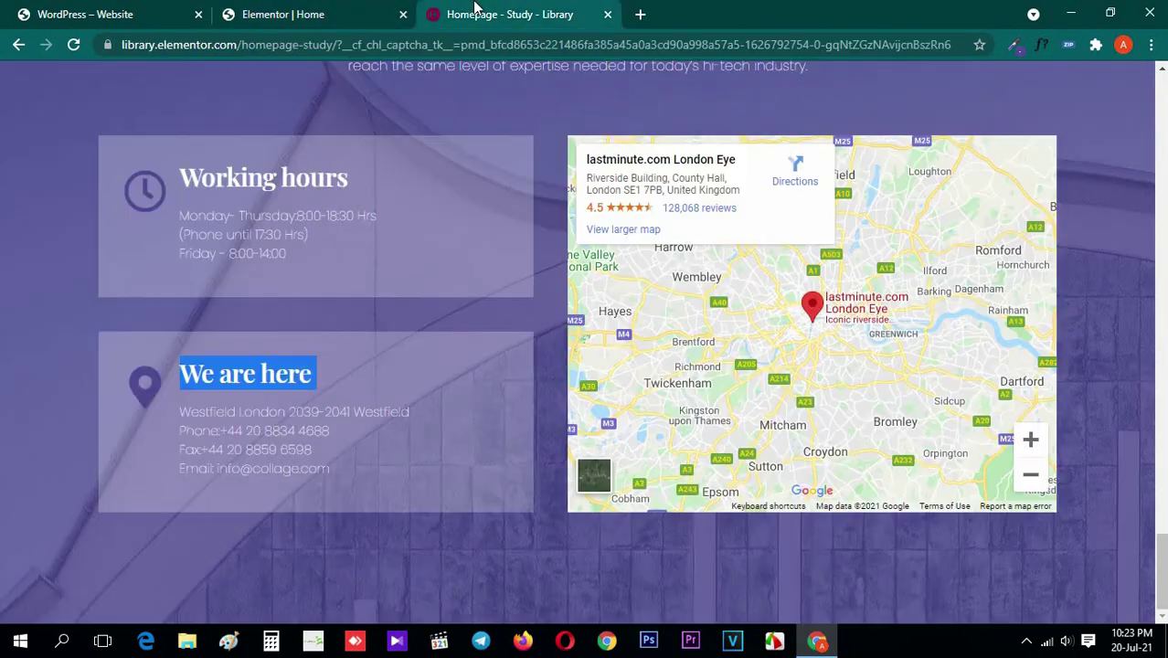
triple_click(247, 412)
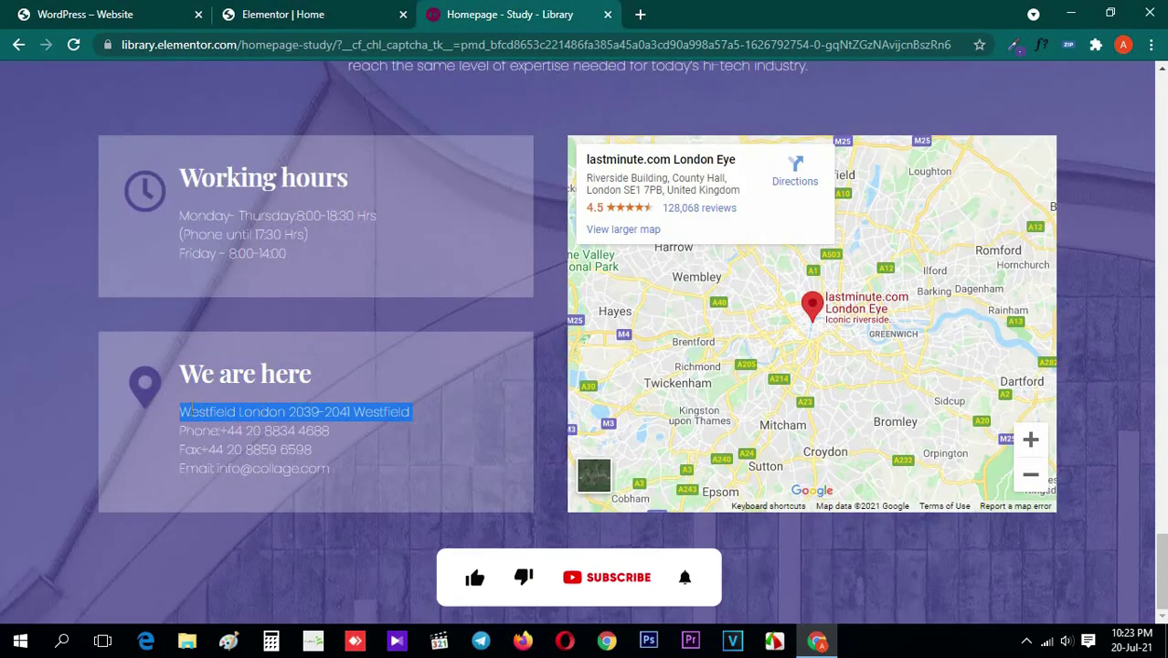
left_click_drag(192, 411, 373, 477)
key("ctrl+c")
left_click(283, 14)
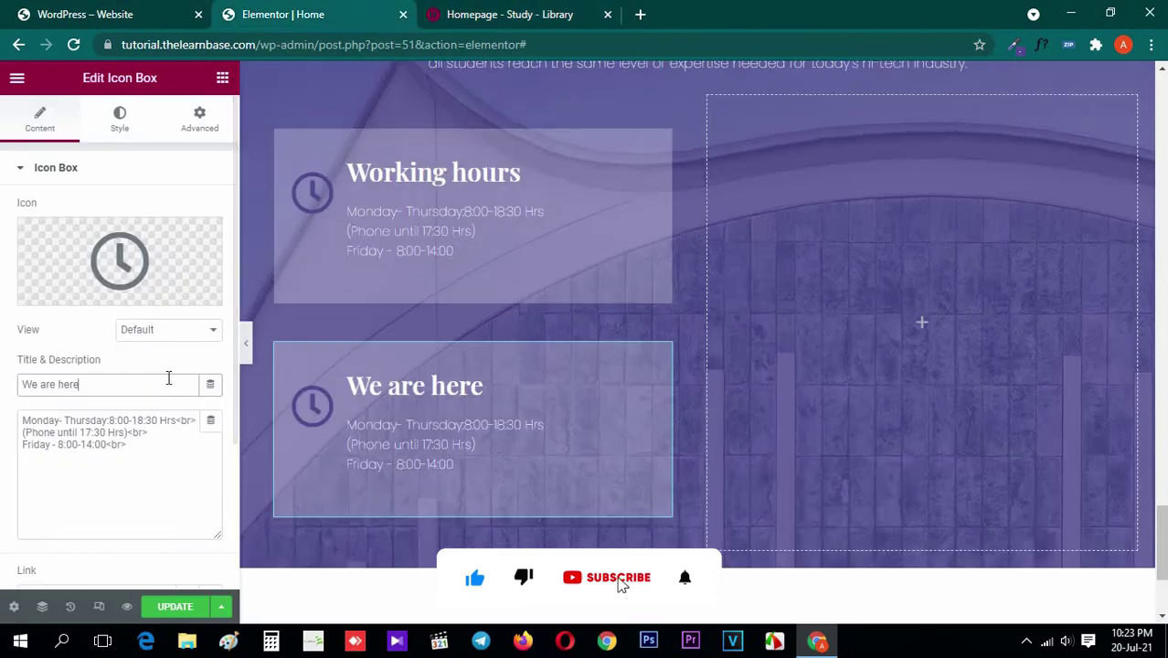
left_click(156, 443)
key("ctrl+a")
key("ctrl+v")
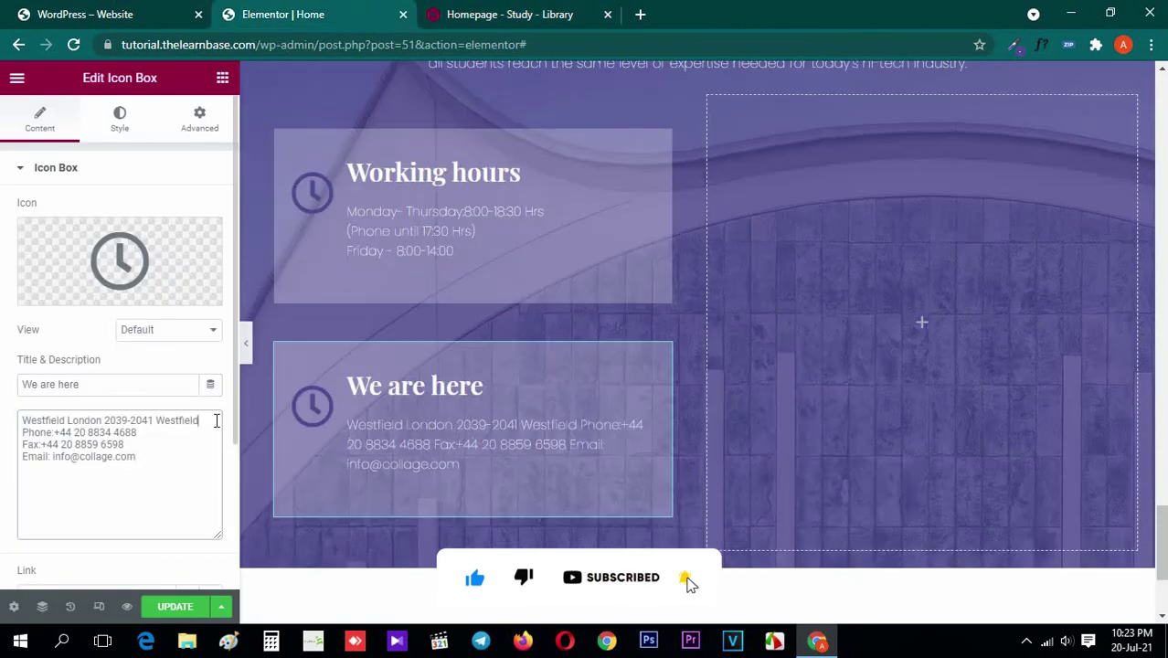
Add <br> line breaks after the address, phone and fax lines in the "We are here" description
type("<br>")
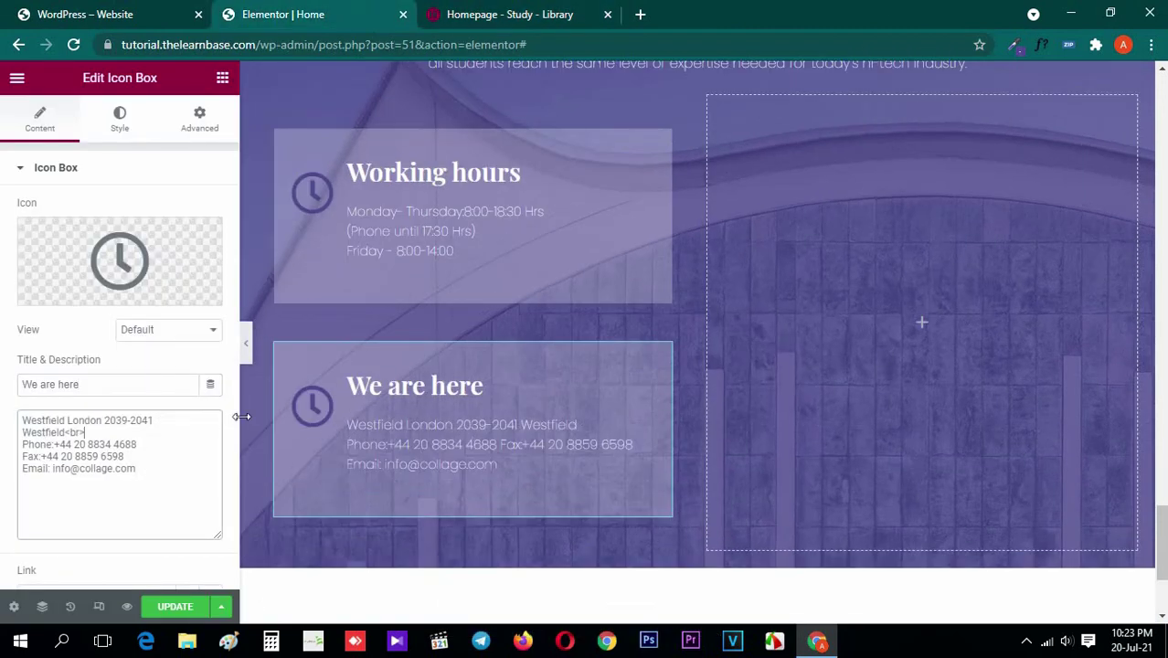
type("<br>")
left_click(158, 447)
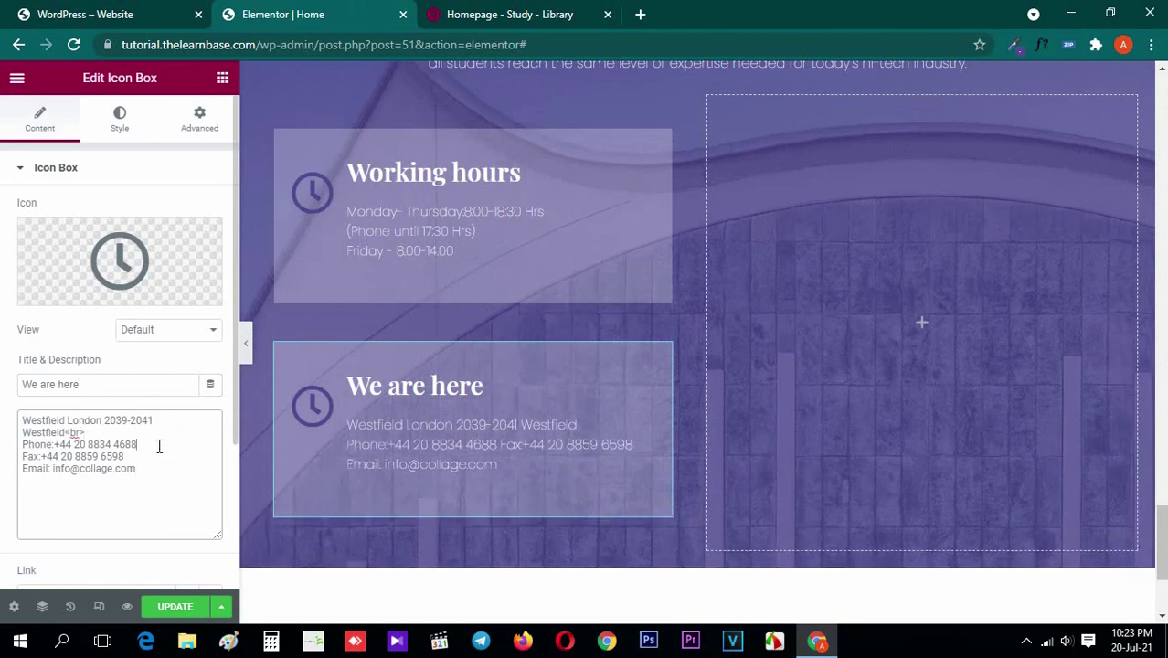
type("<br>")
left_click(149, 456)
type("<br>")
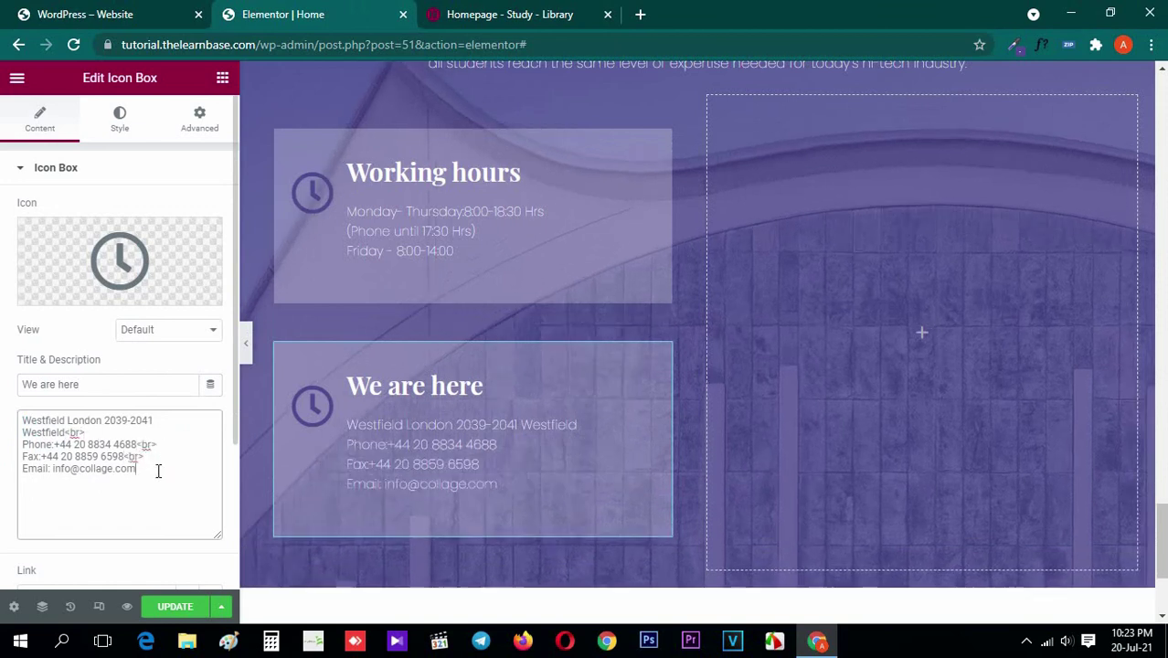
left_click(222, 78)
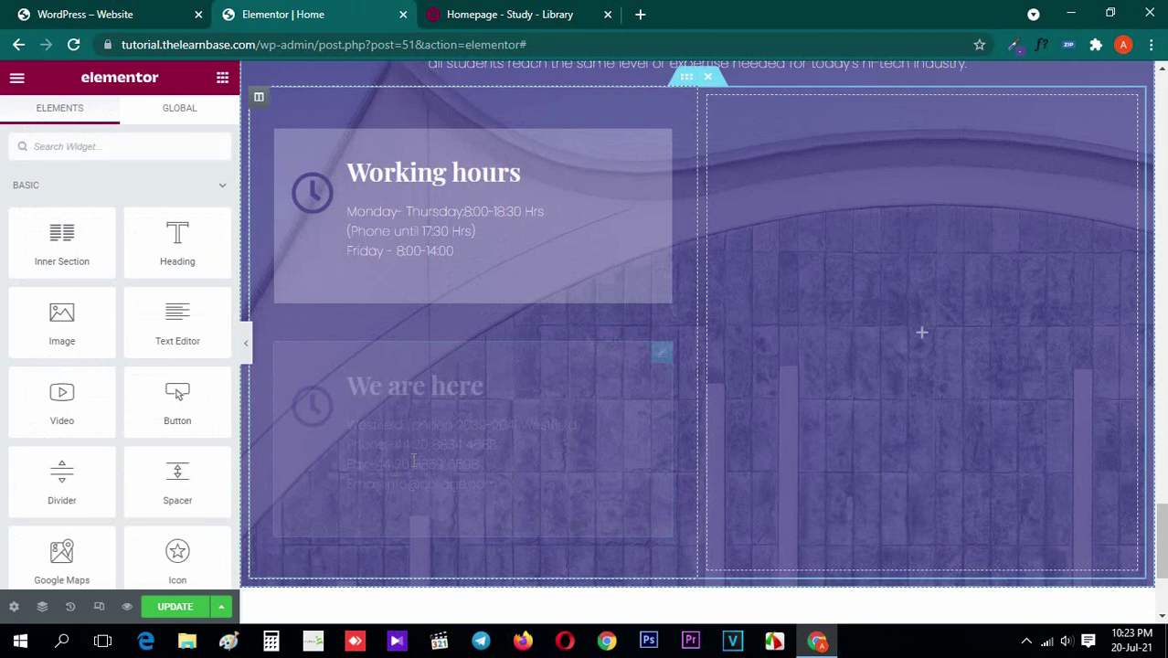
Find "map" in the Icon Library and replace the "We are here" box's clock with the map marker that has a hole
left_click(332, 393)
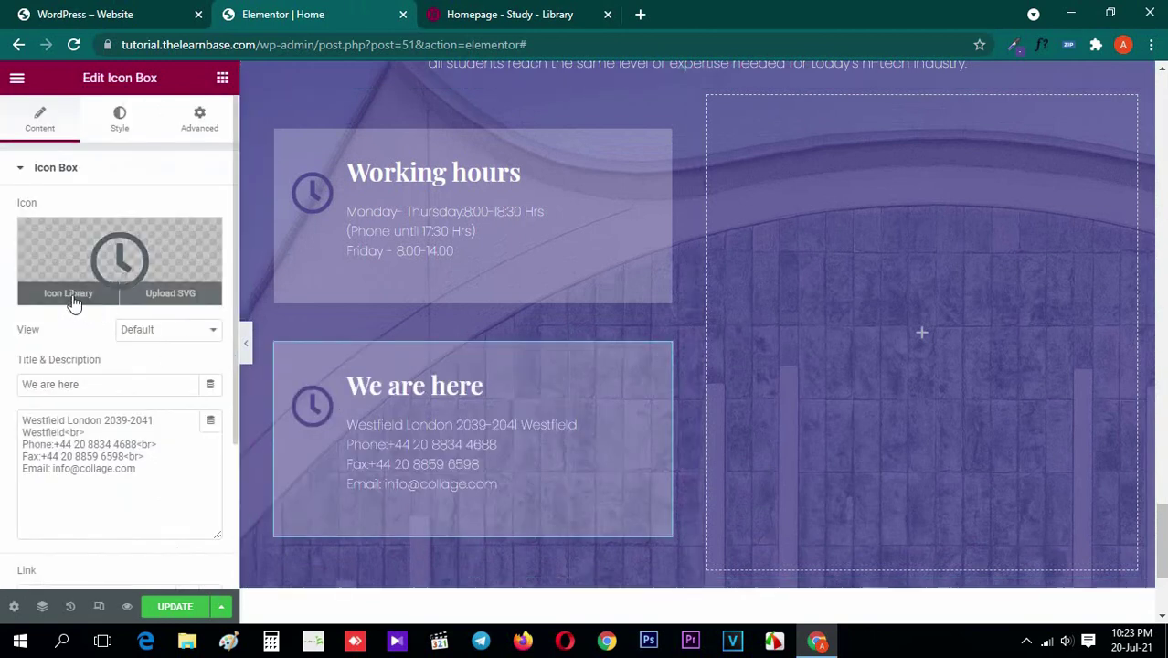
left_click(74, 294)
left_click(521, 147)
type("map")
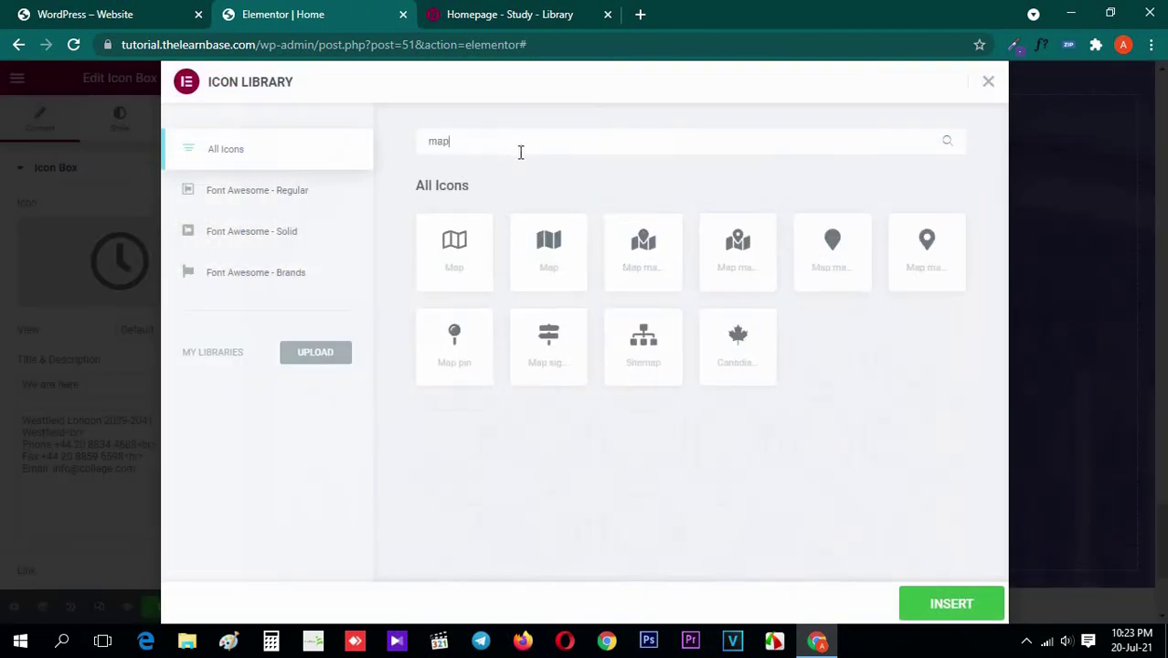
left_click(509, 13)
left_click(357, 8)
left_click(941, 265)
left_click(940, 617)
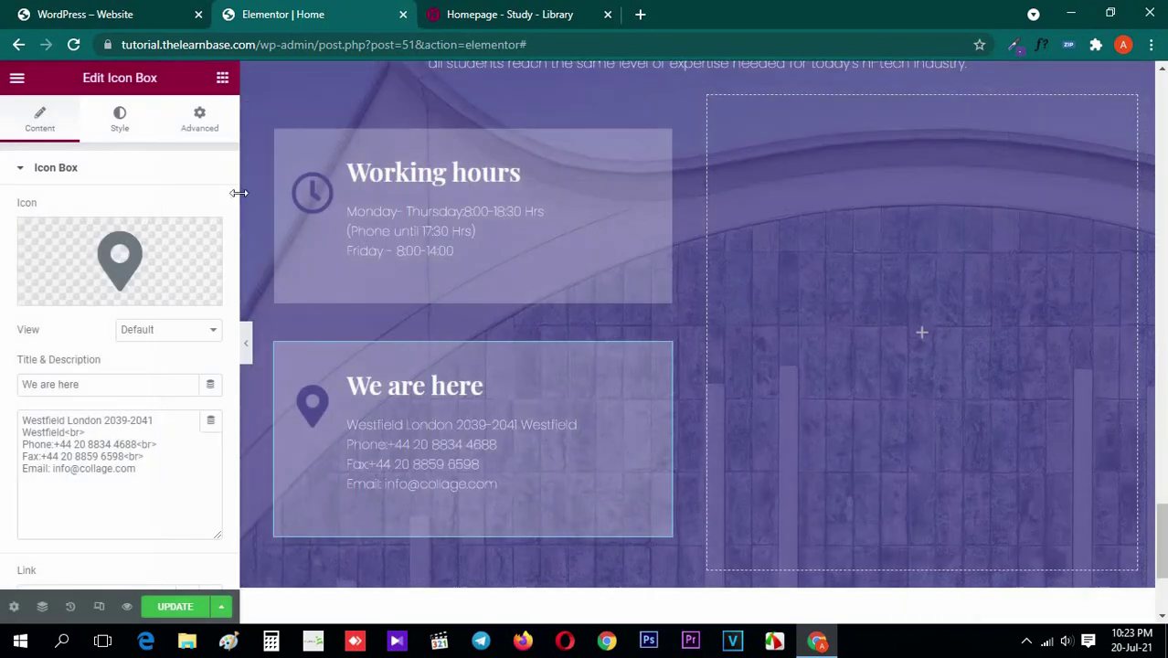
left_click(222, 77)
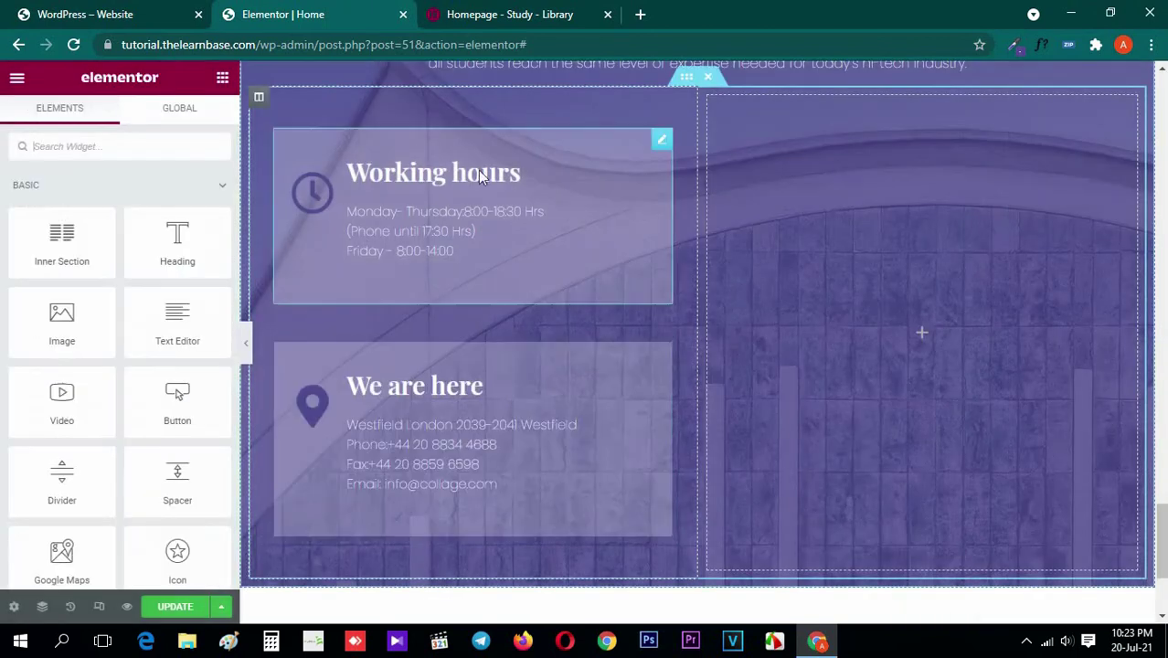
Check the reference layout and add a Google Maps widget to the empty column beside the info boxes
scroll(471, 343, "up", 1)
scroll(472, 338, "down", 1)
left_click(524, 11)
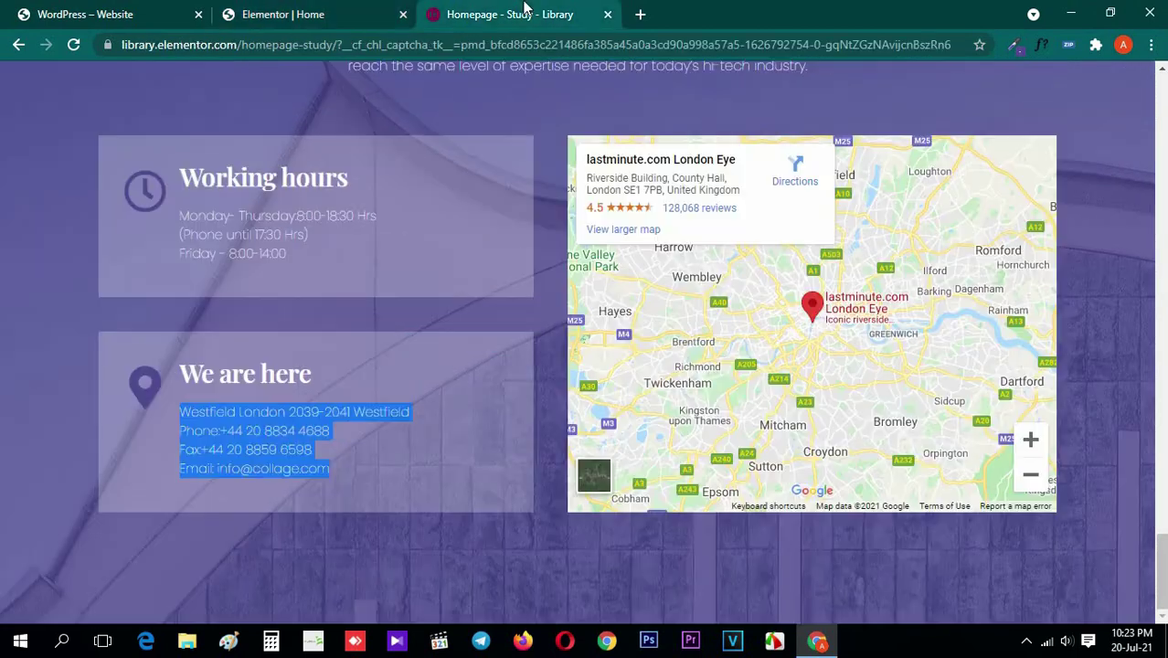
left_click(50, 314)
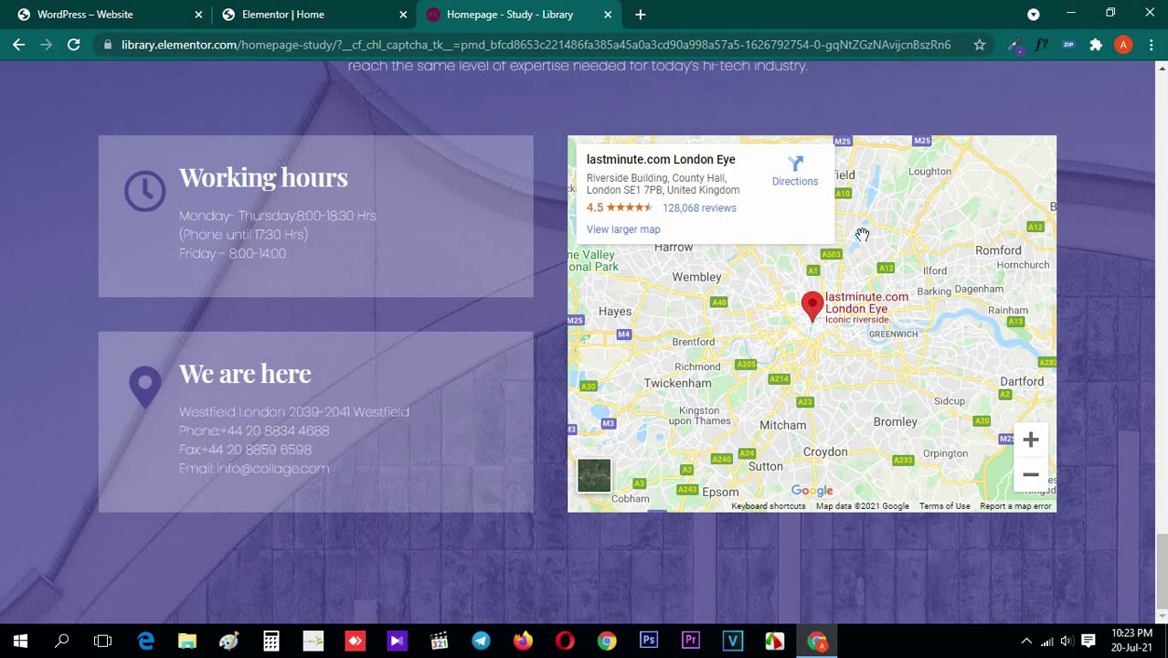
left_click(320, 14)
type("map")
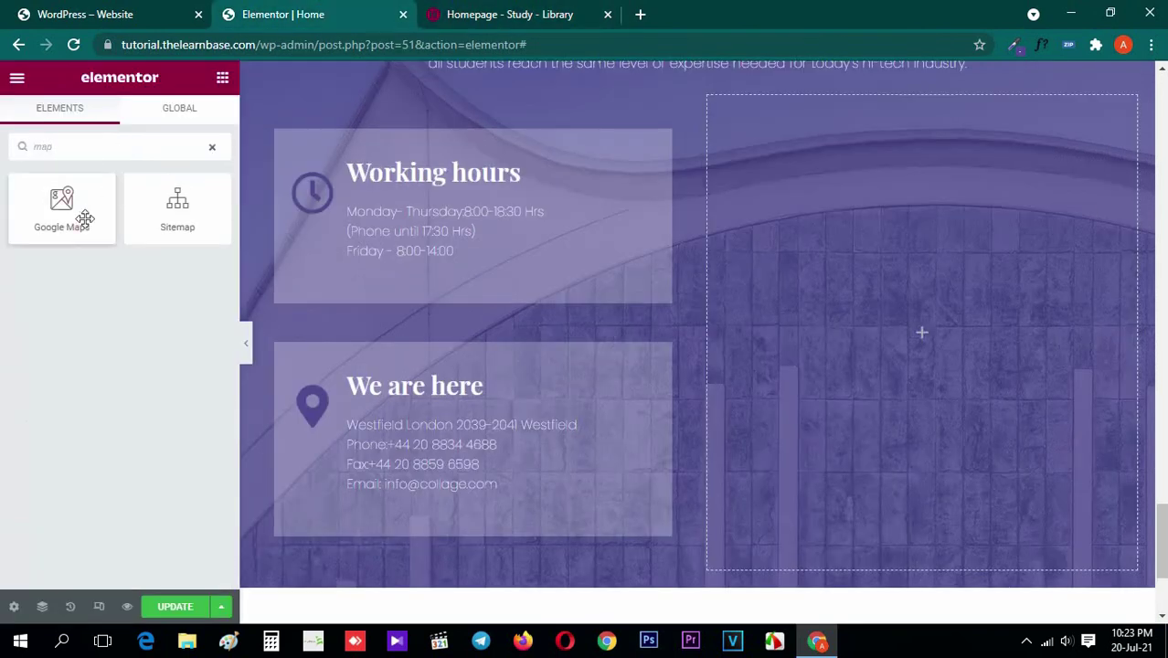
left_click_drag(84, 220, 1058, 355)
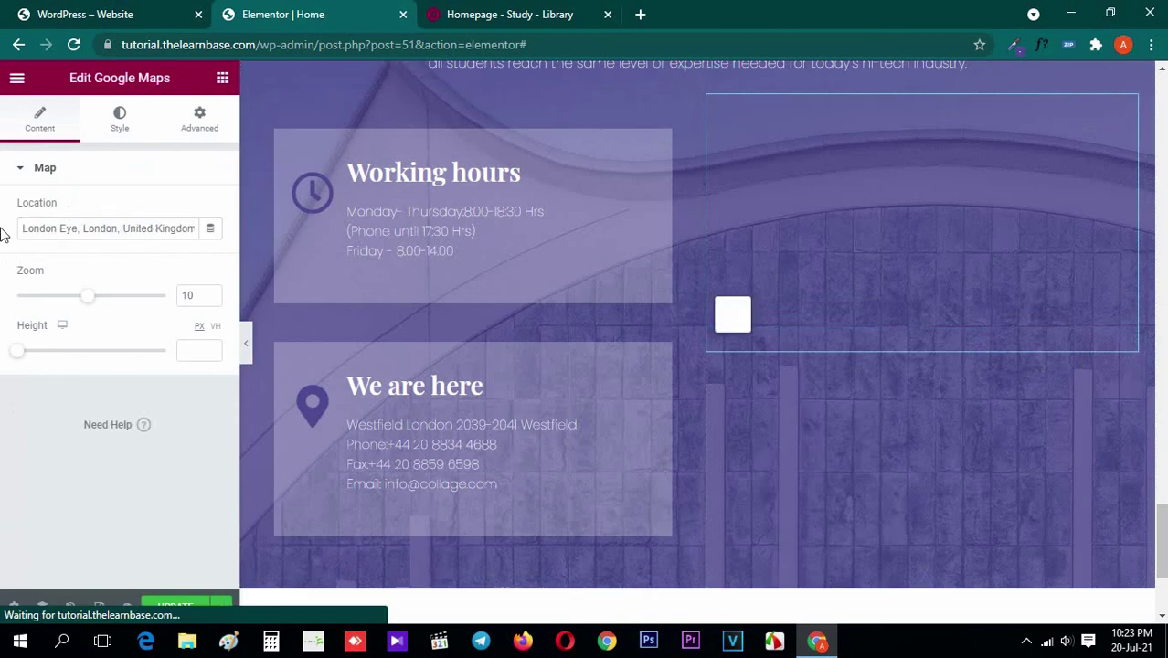
scroll(514, 351, "up", 1)
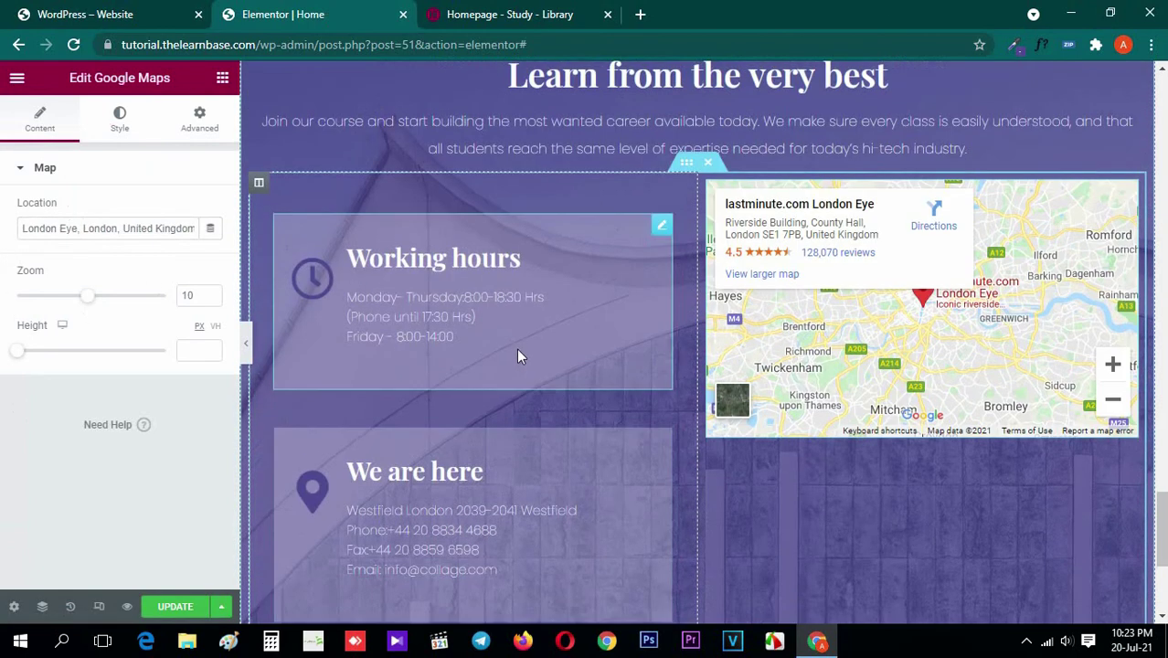
Set the vertical align of the inner section holding the boxes and map to Middle and compare with the reference page
left_click(223, 79)
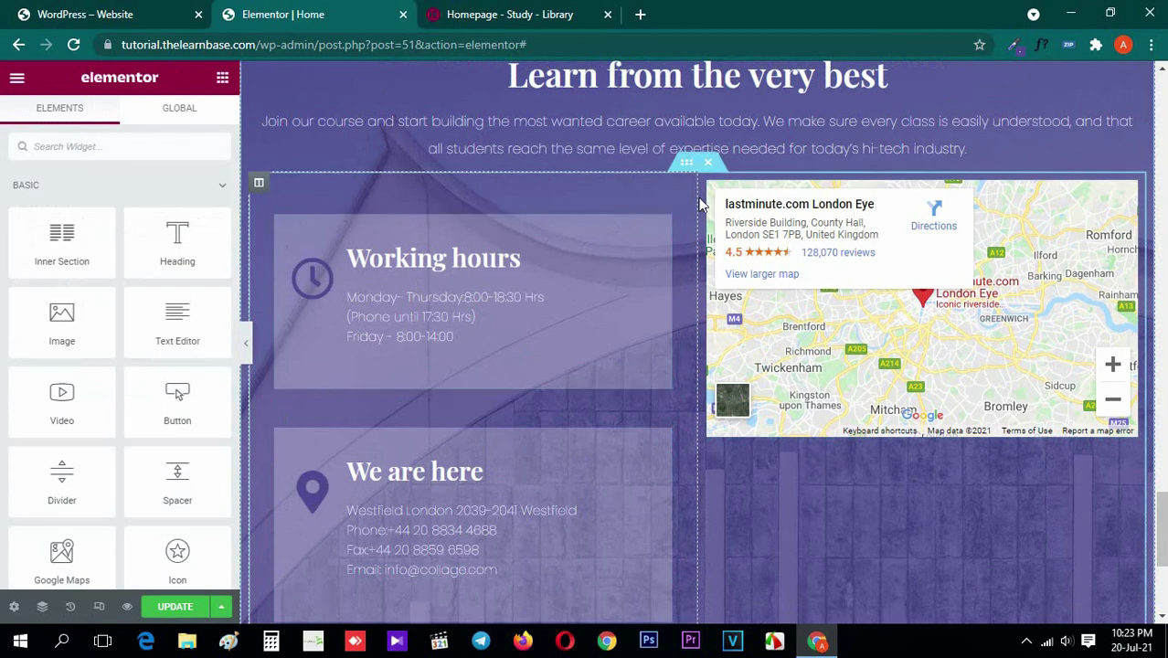
left_click(686, 167)
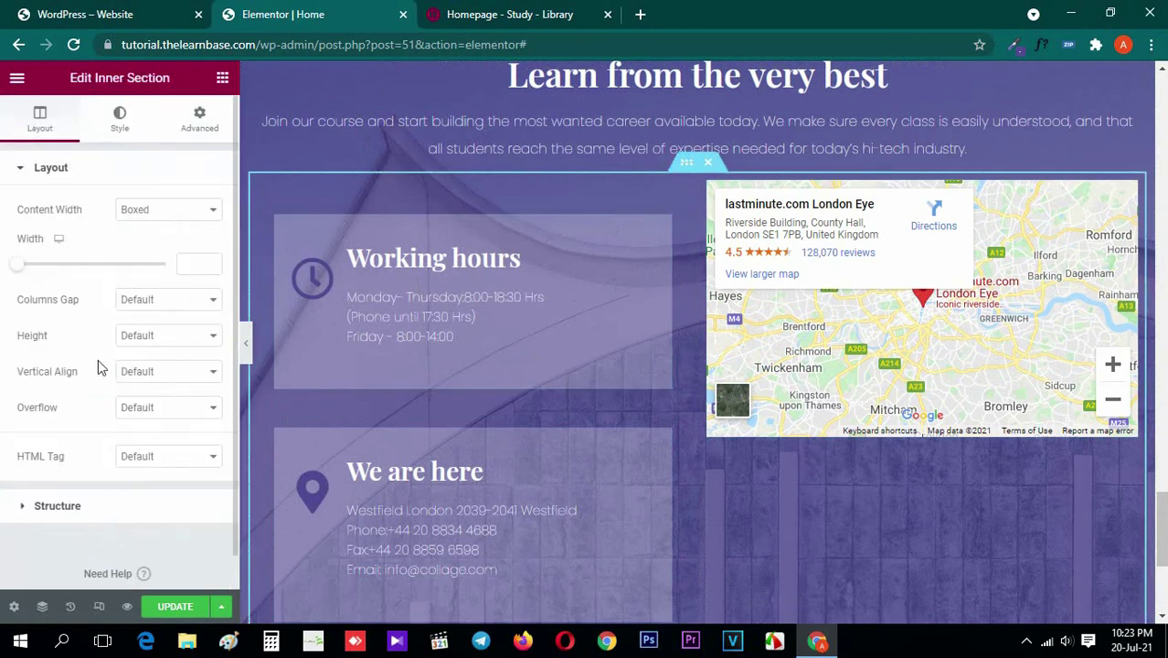
left_click(169, 377)
left_click(173, 416)
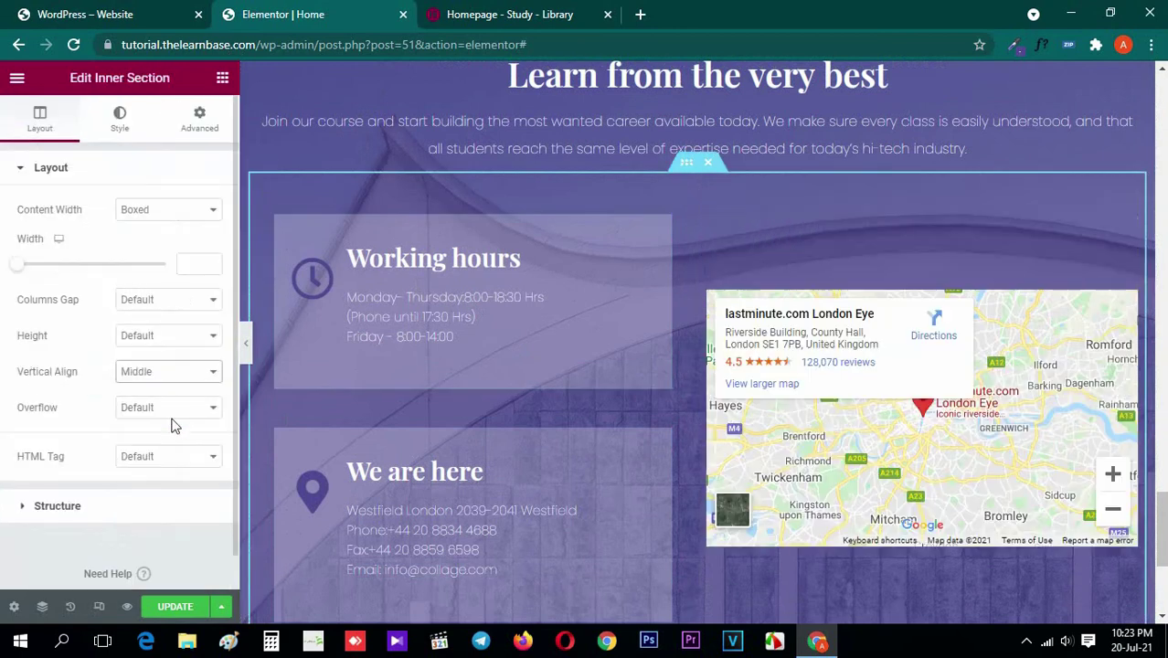
left_click(477, 11)
left_click(355, 7)
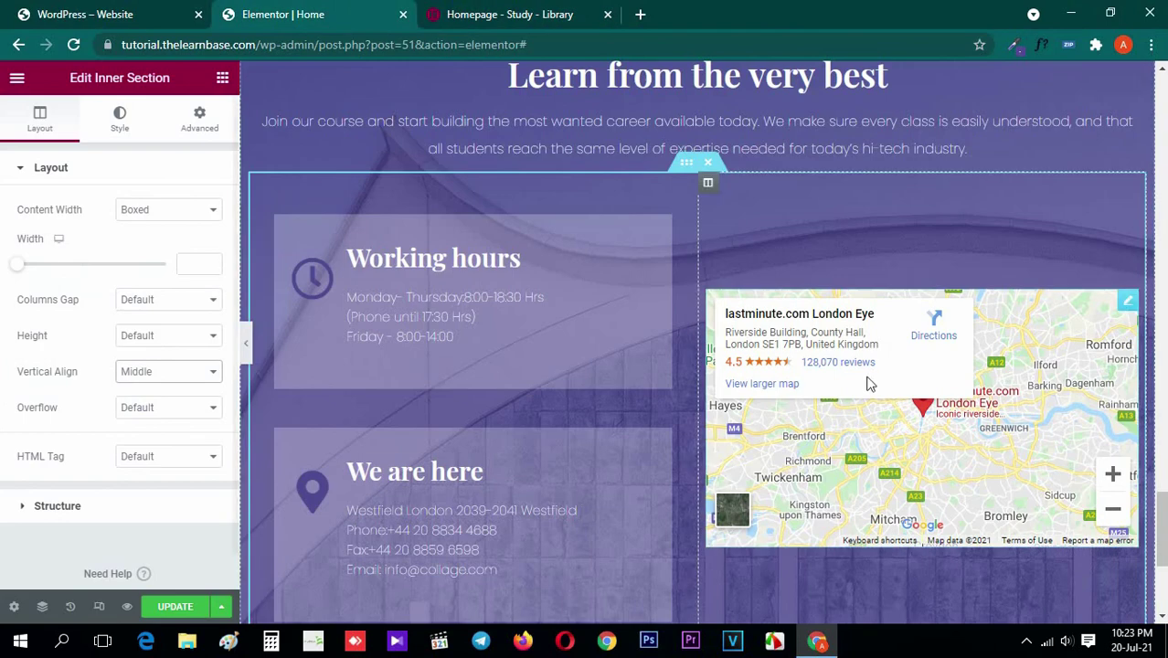
Set the Google map's height to 467 px and compare the section with the reference page
left_click(1129, 304)
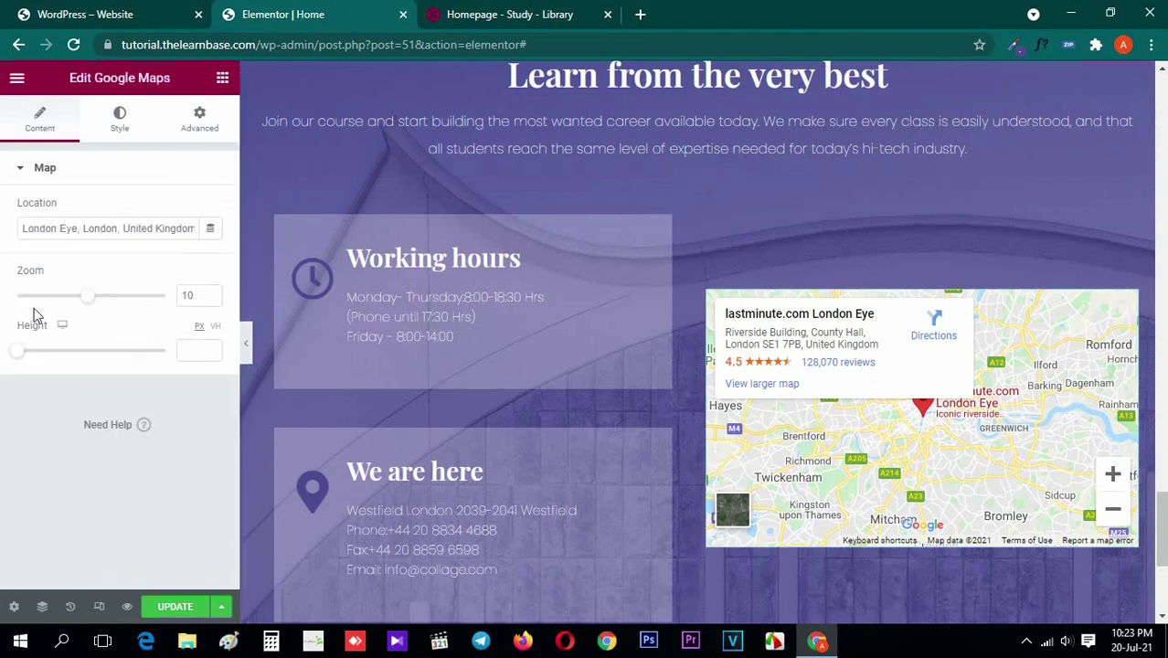
scroll(465, 420, "down", 1)
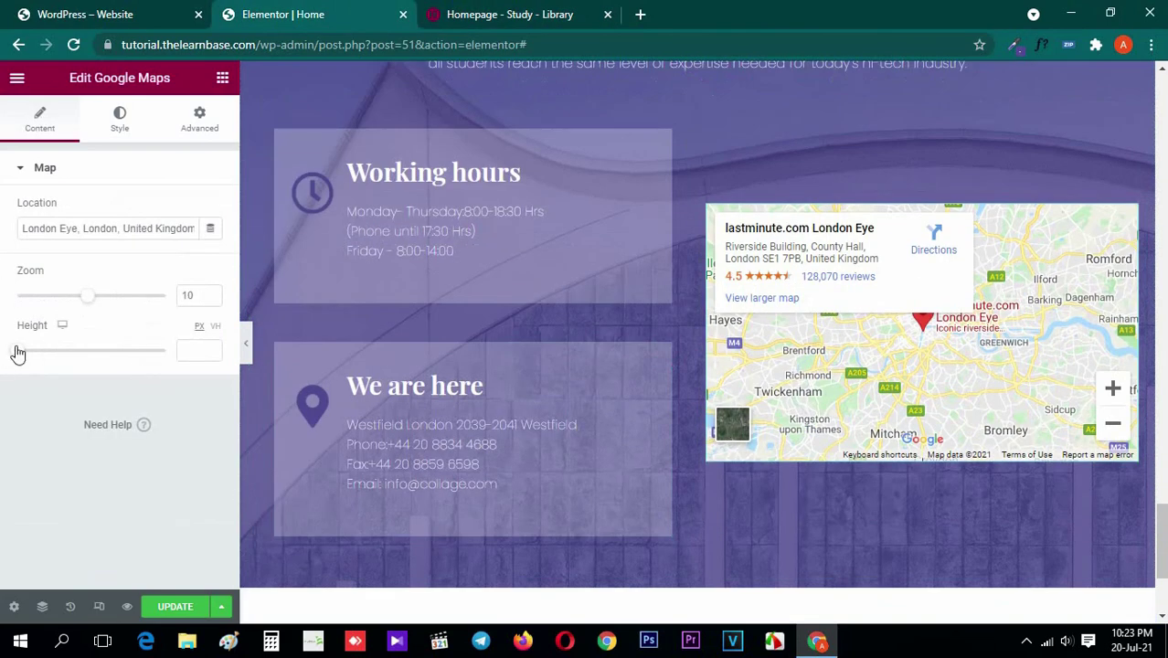
left_click_drag(17, 353, 62, 365)
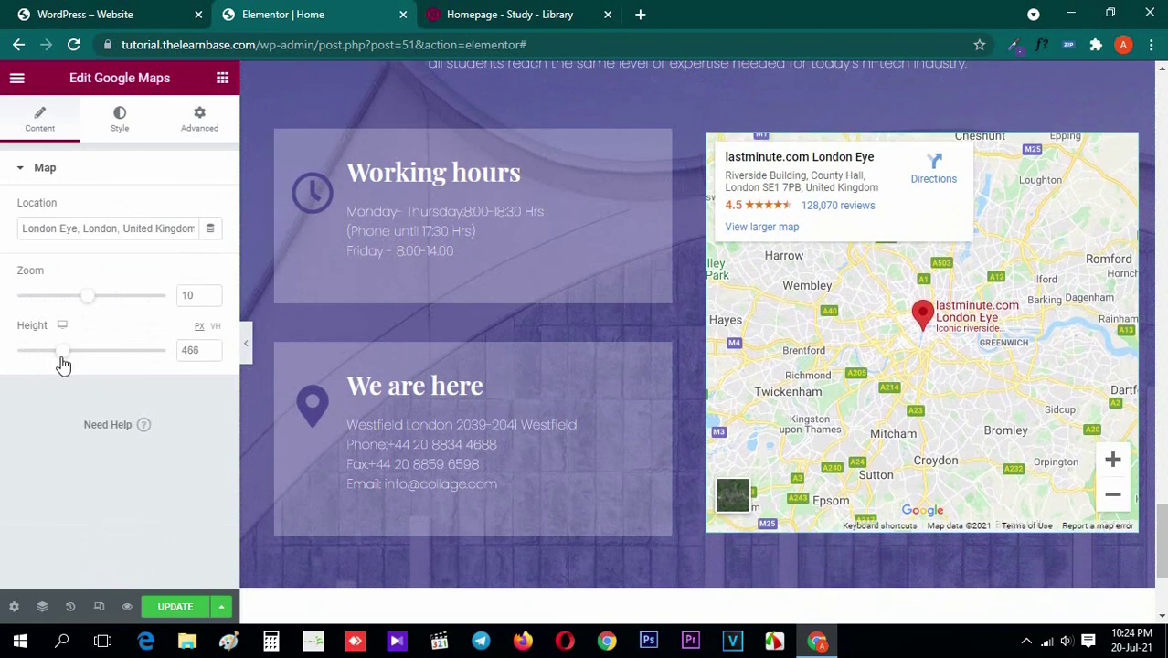
left_click(208, 348)
left_click(247, 353)
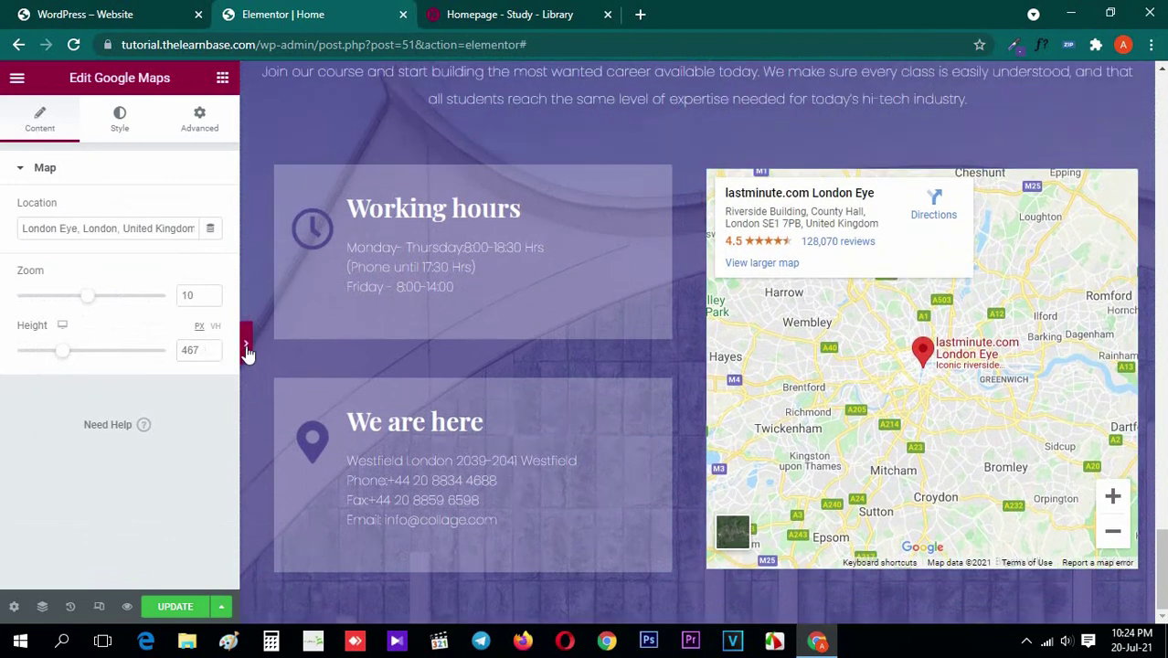
left_click(530, 13)
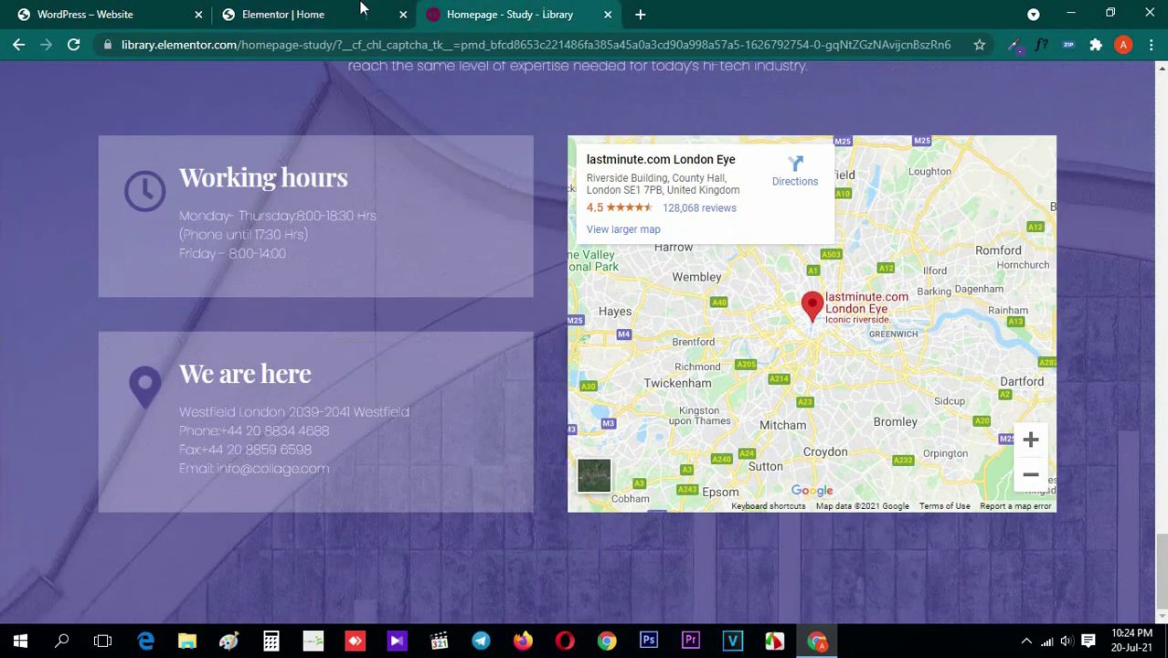
left_click(295, 13)
left_click(6, 341)
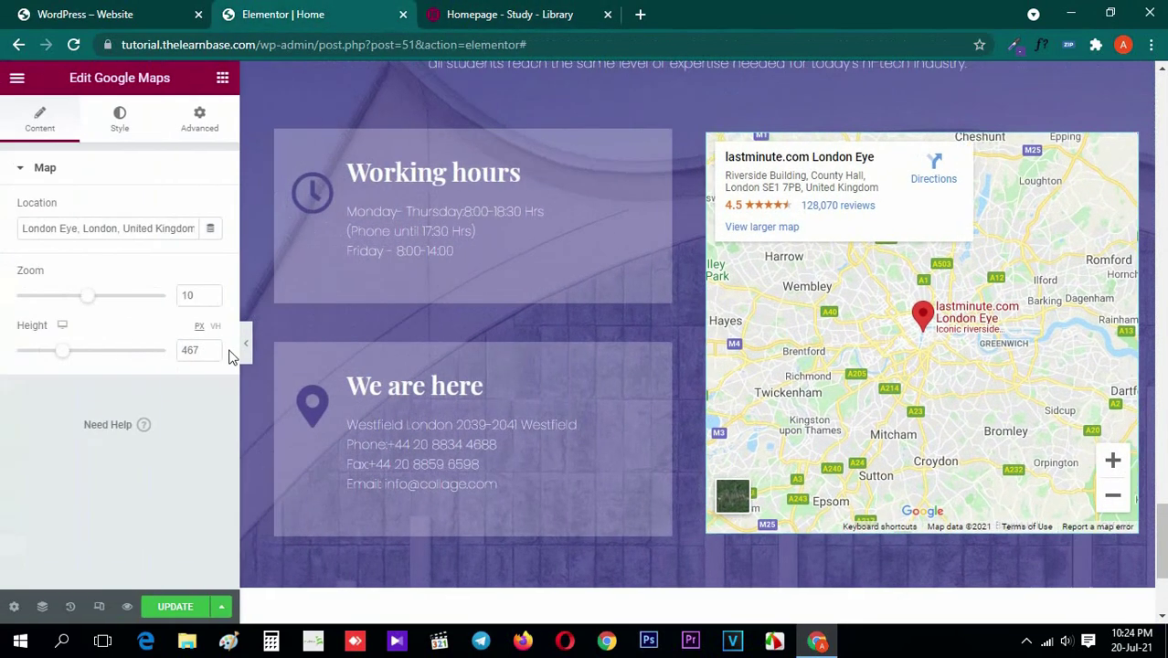
Increase the Google map's height to 470 px, preview it against the info boxes, and set it to 480 px
left_click(212, 350)
left_click(212, 349)
left_click(212, 349)
left_click(247, 355)
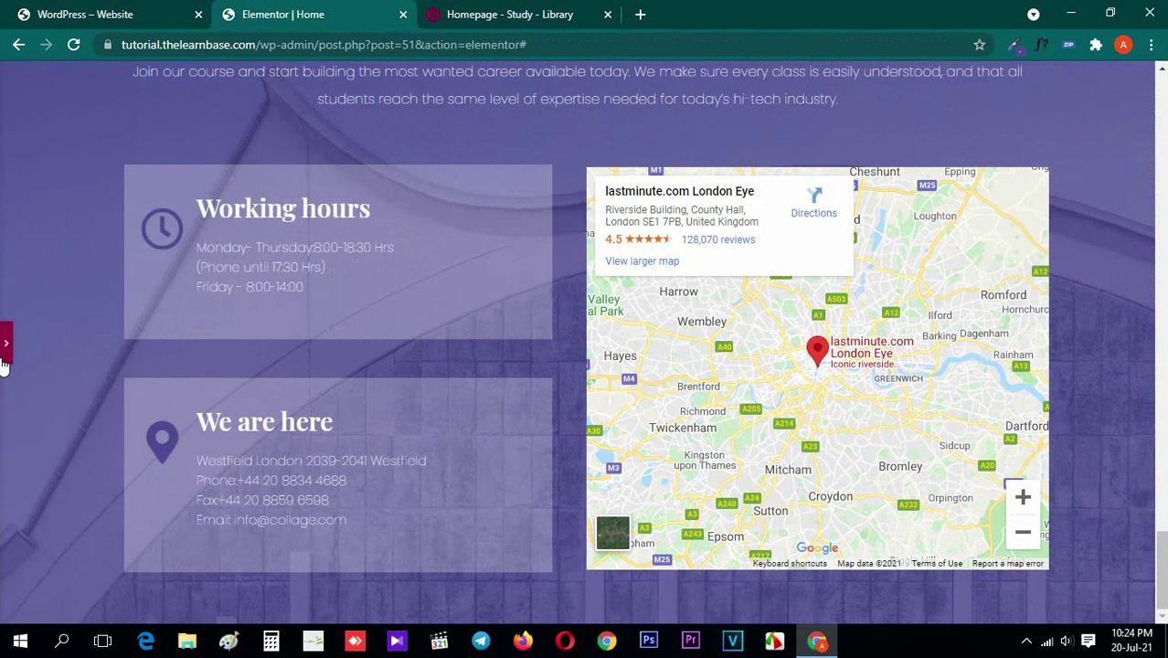
left_click(5, 341)
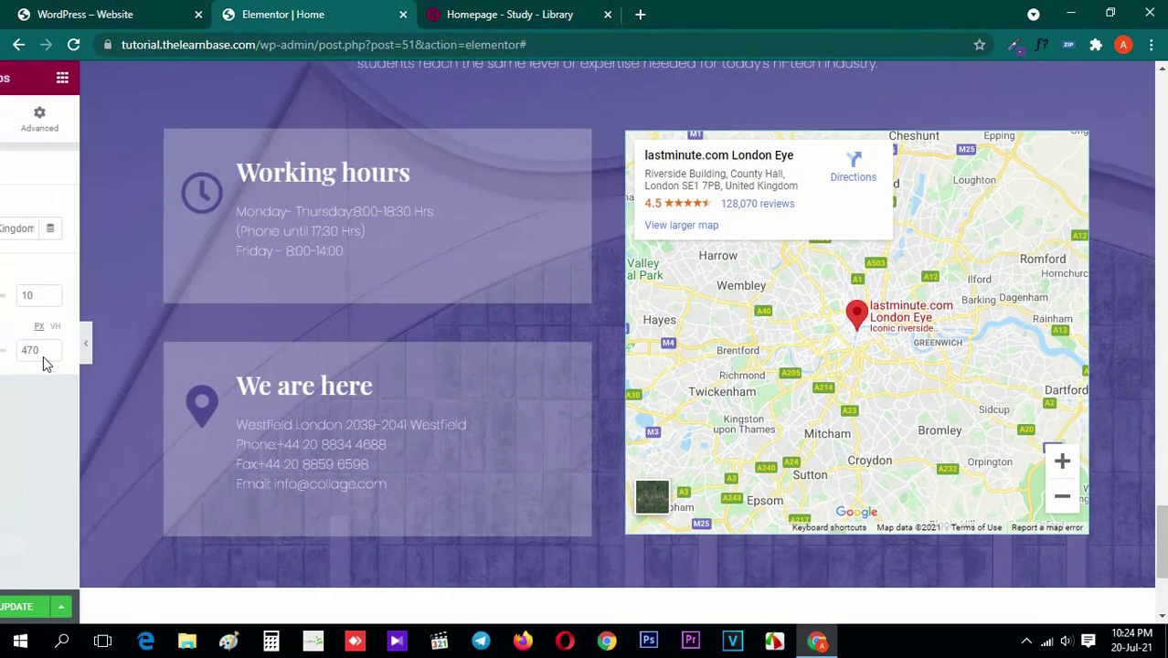
type("480")
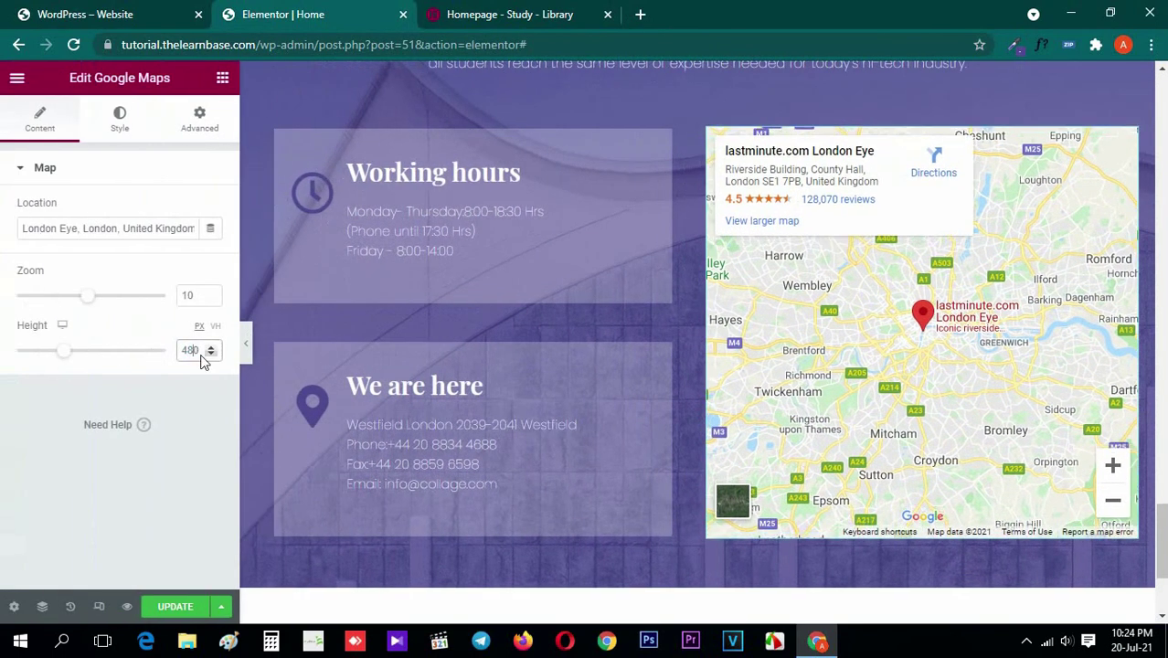
Preview the "Learn from the very best" section at full width and compare it with the reference page
left_click(247, 355)
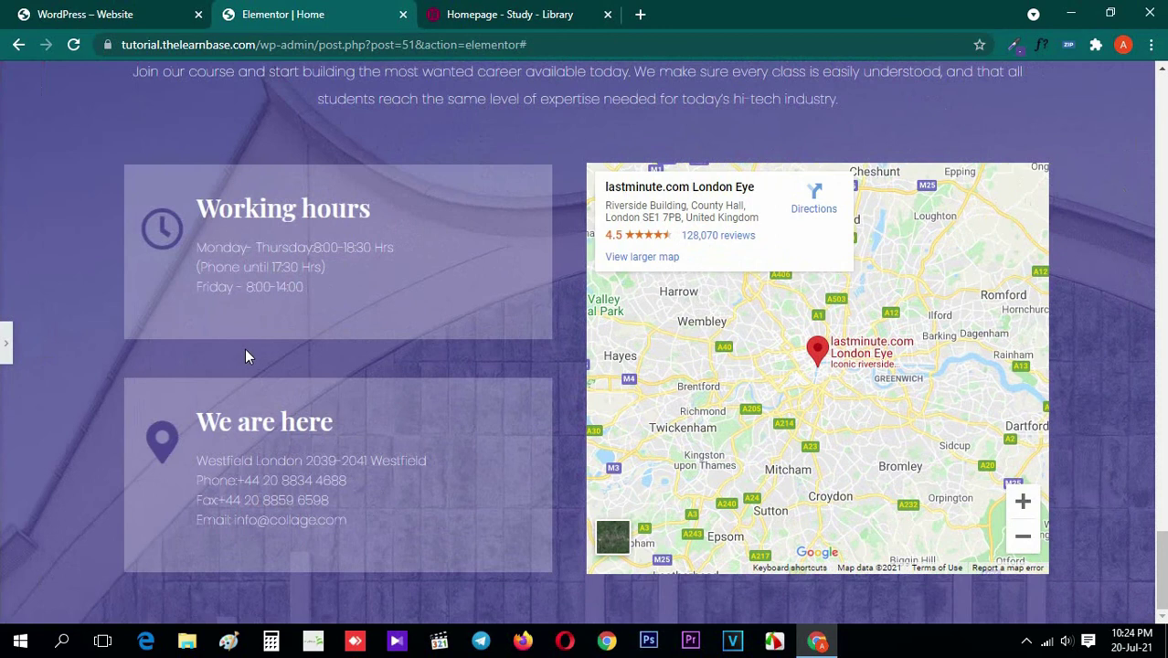
left_click(6, 342)
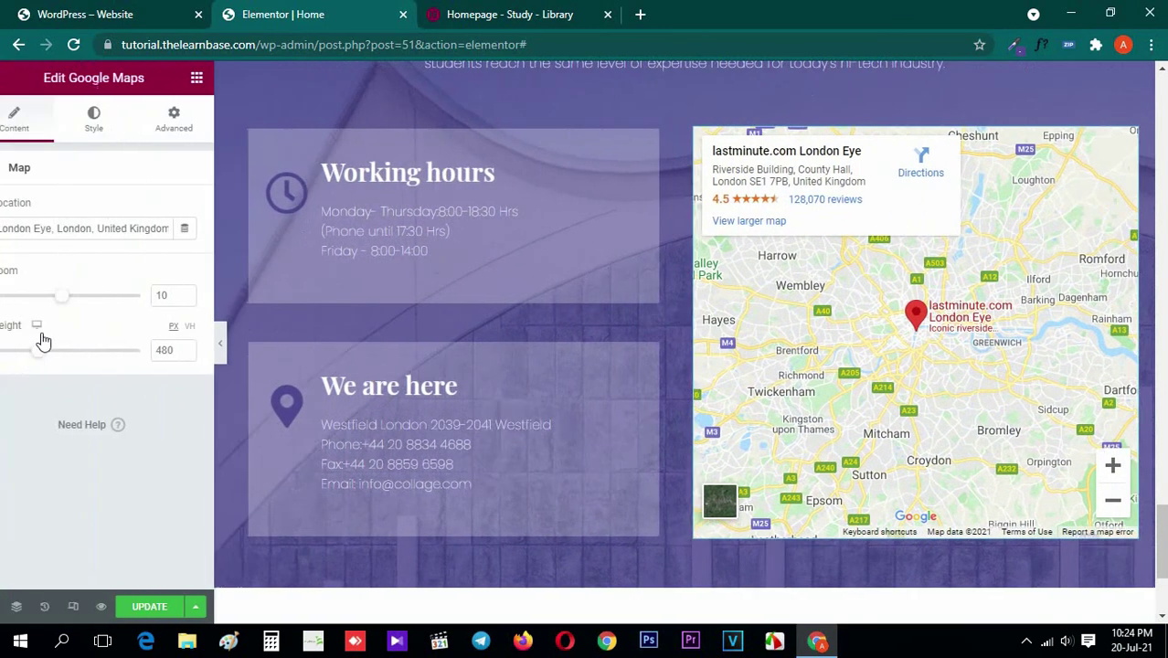
left_click(222, 78)
scroll(377, 278, "up", 2)
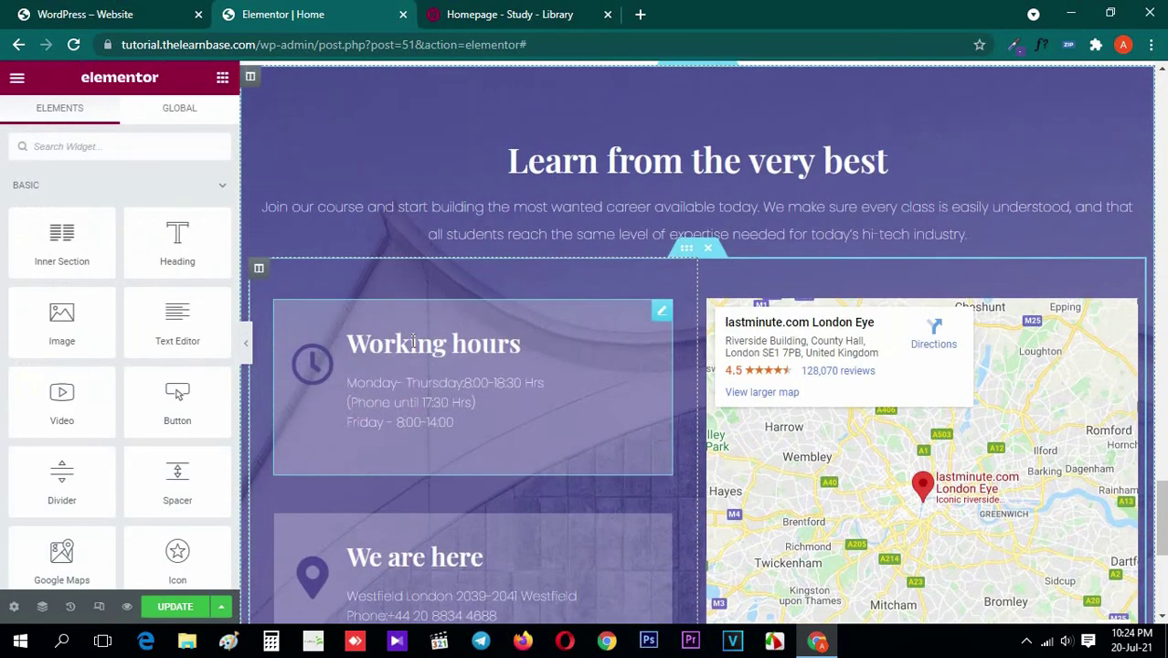
key("ctrl+Tab")
left_click(286, 7)
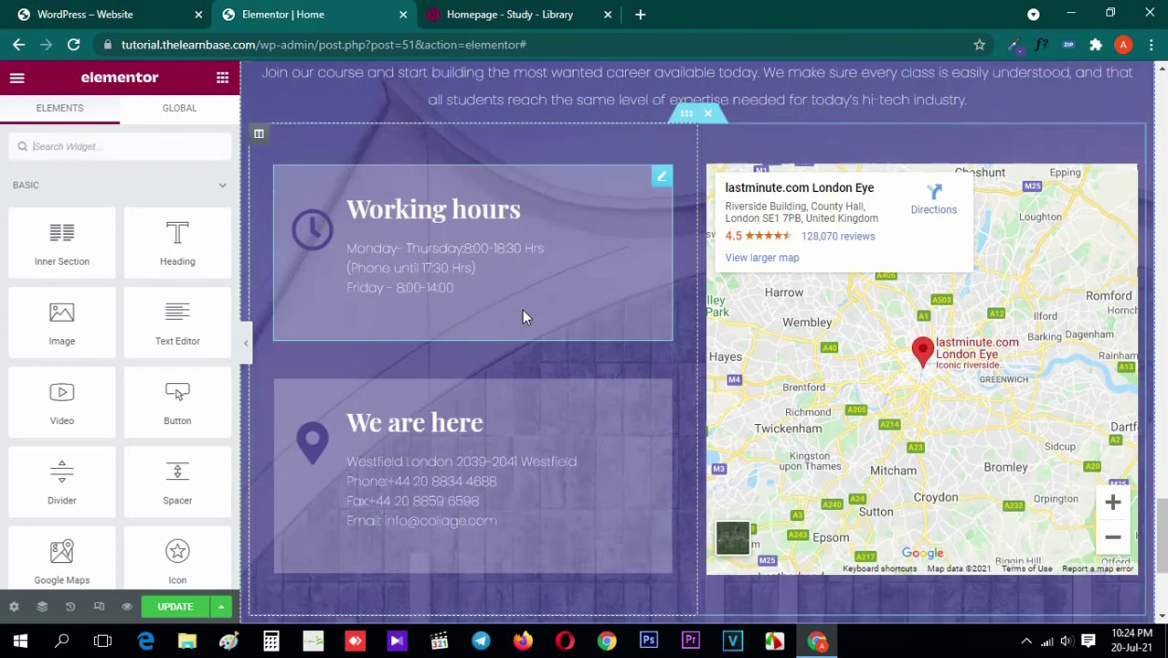
Add a Spacer widget below the inner section holding the boxes and map, and check the reference page's bottom gap
scroll(522, 309, "down", 3)
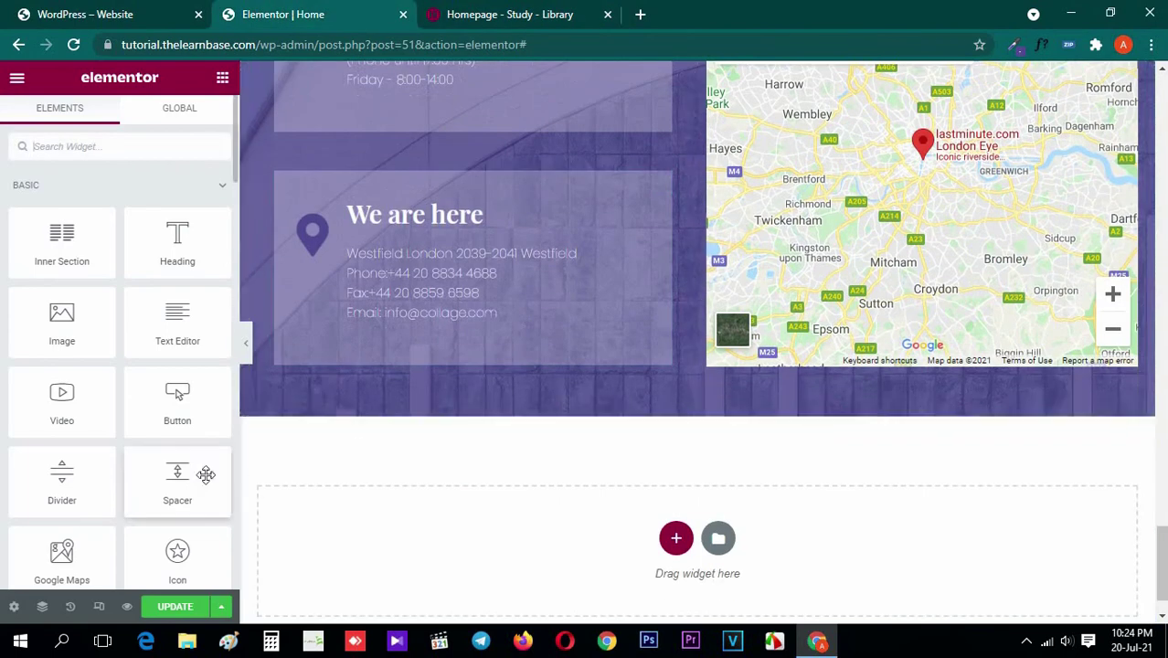
left_click_drag(178, 480, 763, 398)
key("ctrl+Tab")
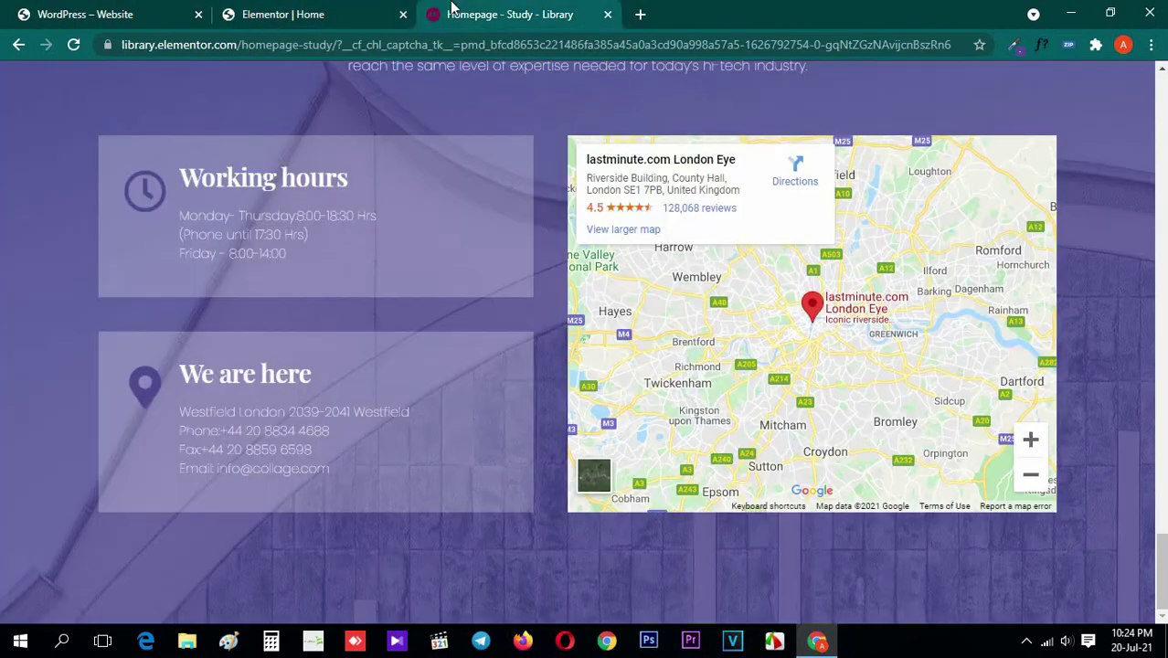
key("ctrl+shift+Tab")
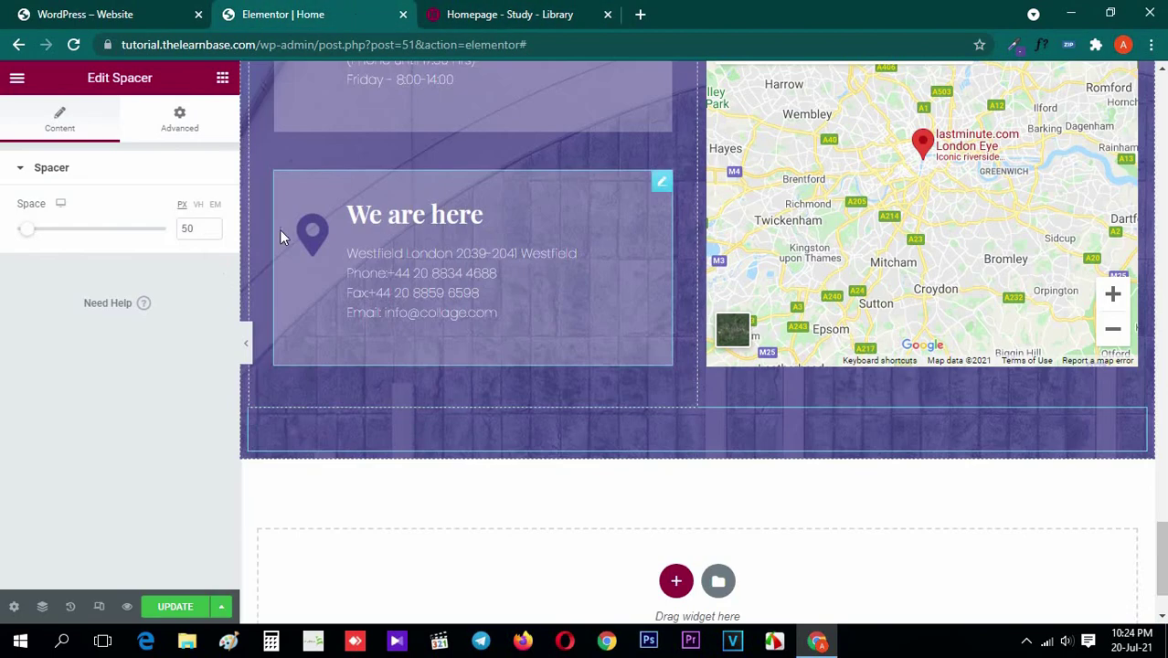
Set the spacer's space to 150 px, compare it with the reference page, then reduce the space and update the page
left_click(186, 230)
type("1")
left_click(514, 9)
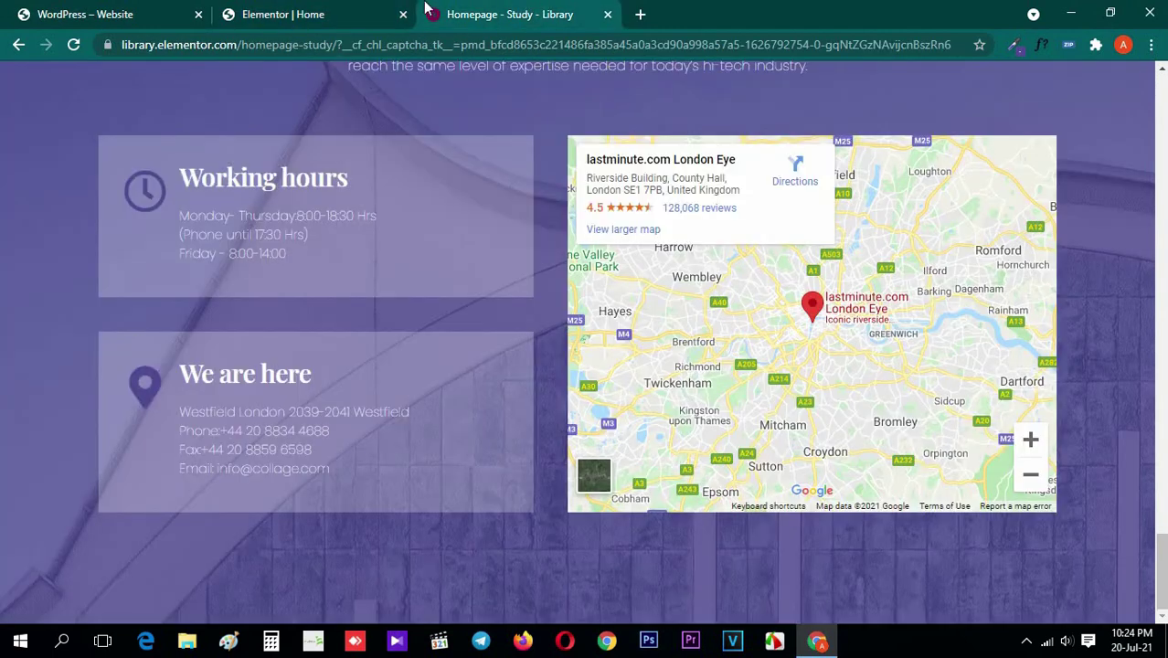
left_click(364, 9)
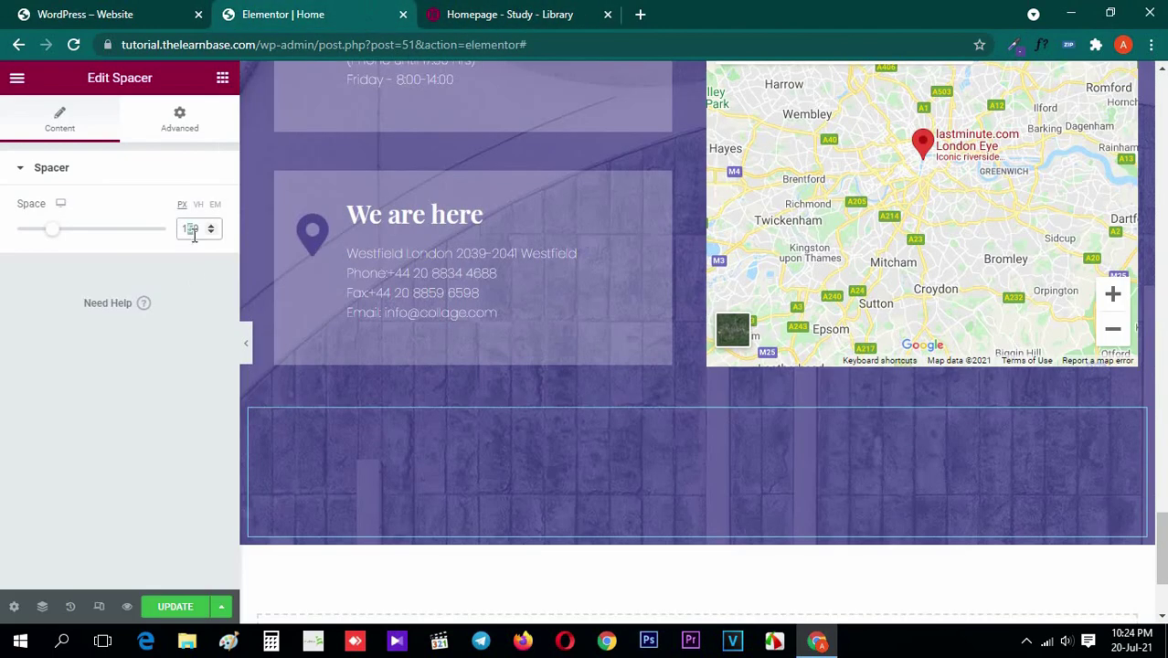
key("Delete")
key("ctrl+s")
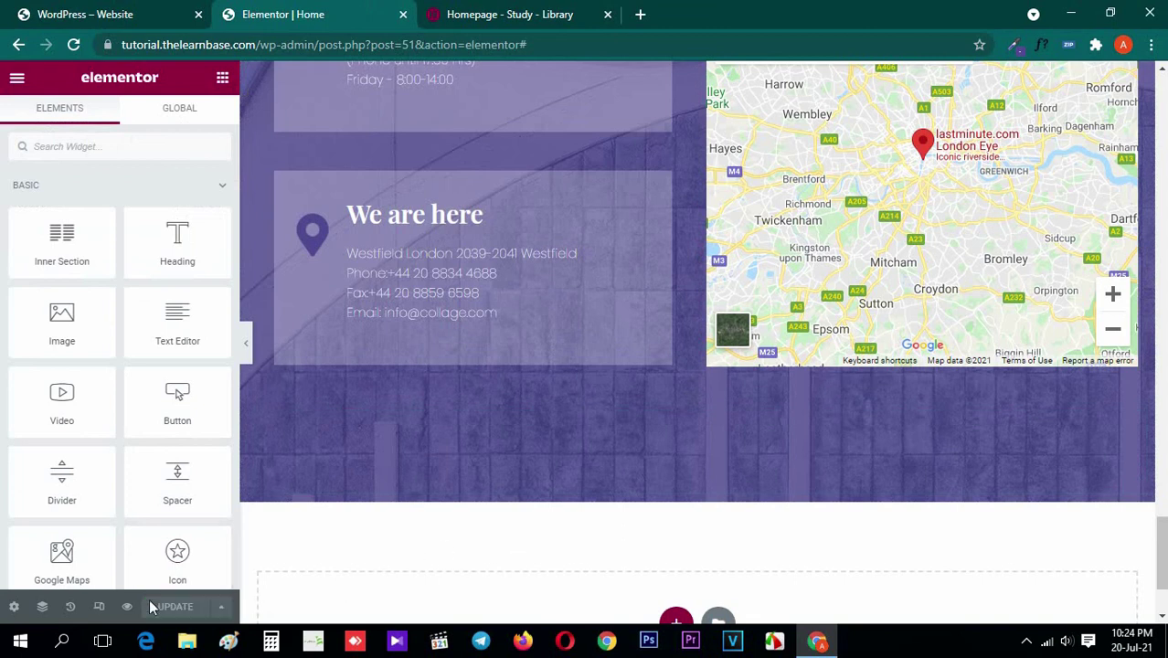
Preview the updated home page and examine the "Learn from the very best" section with its boxes and map
left_click(129, 607)
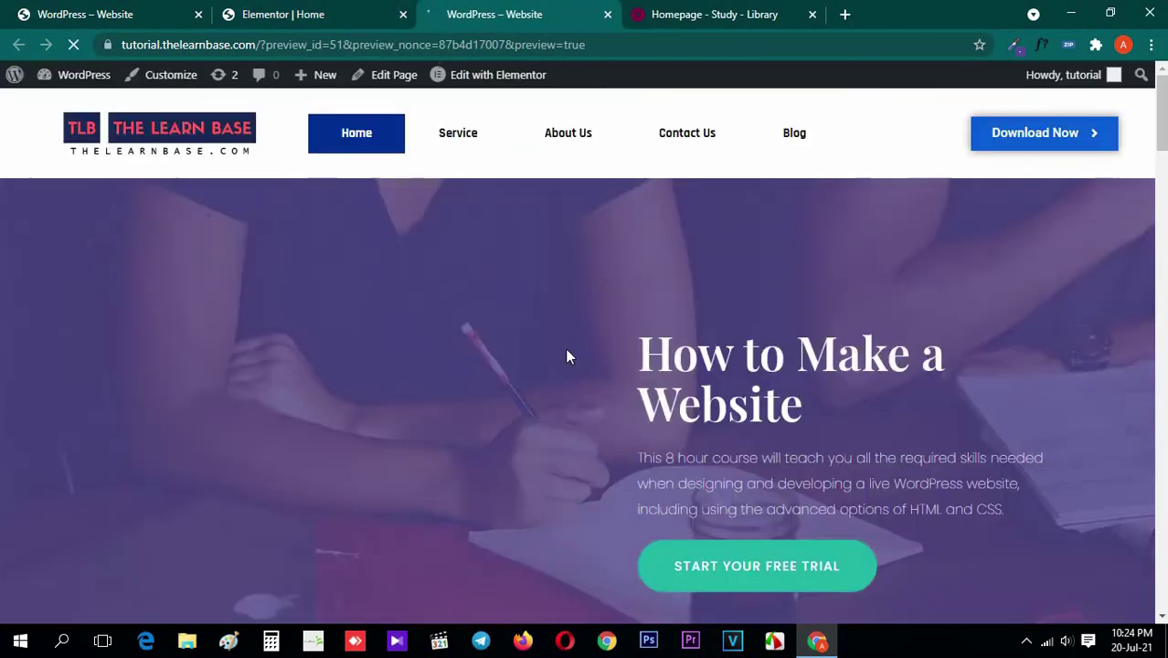
scroll(112, 412, "down", 10)
scroll(3, 391, "down", 15)
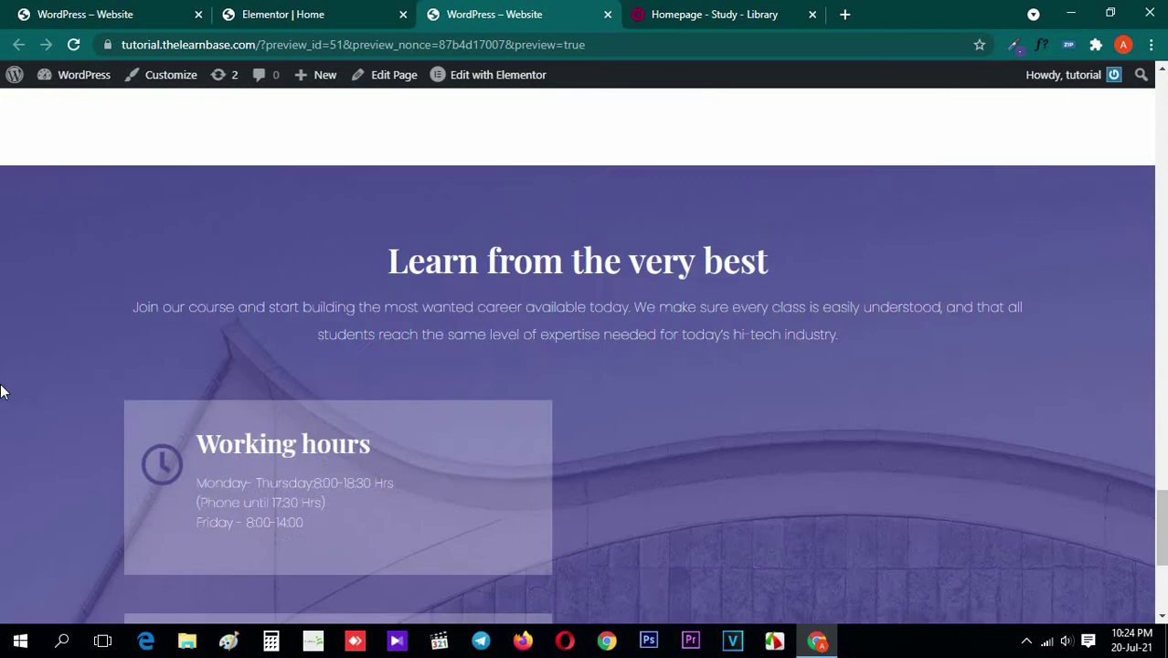
scroll(95, 326, "down", 2)
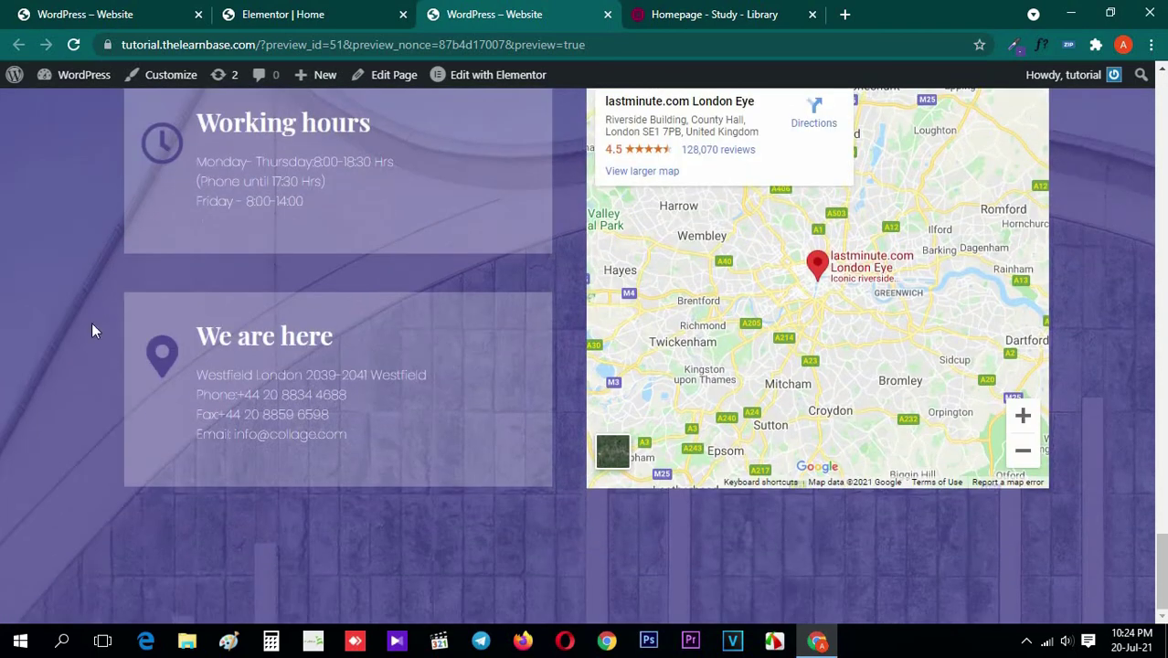
Compare the previewed section's heading, info boxes, map and bottom spacing with the same section on the reference page
left_click(664, 11)
scroll(505, 316, "up", 3)
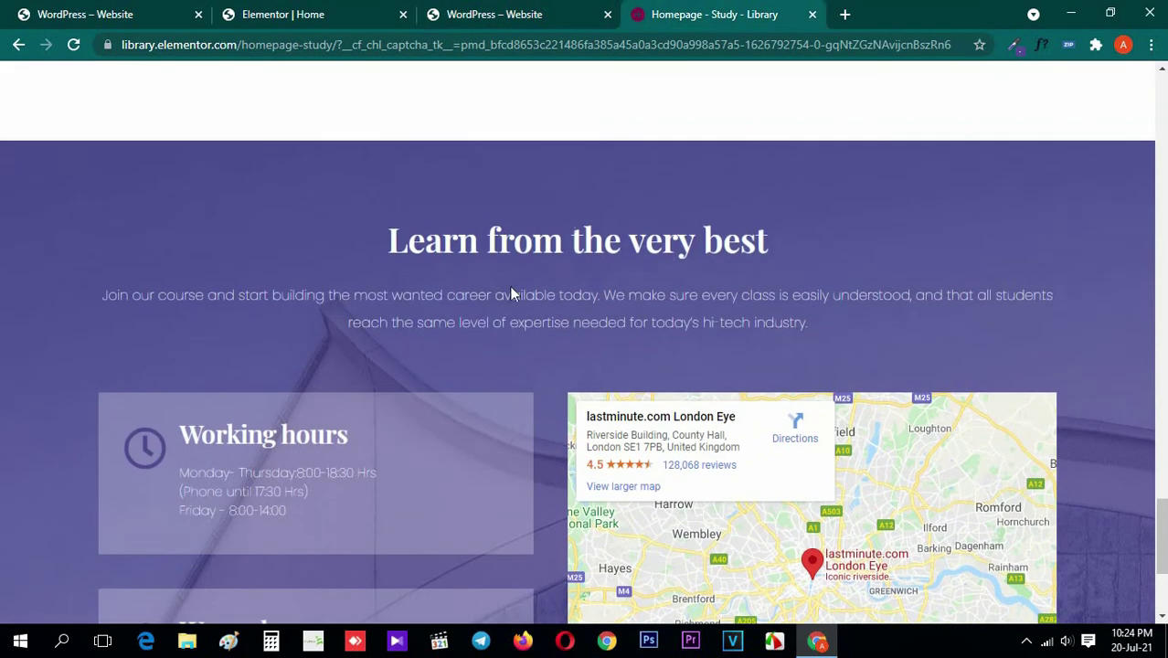
left_click(537, 11)
scroll(315, 243, "up", 3)
left_click(717, 11)
left_click(489, 12)
scroll(2, 306, "down", 2)
left_click(740, 11)
scroll(592, 238, "down", 1)
left_click(580, 11)
left_click(756, 11)
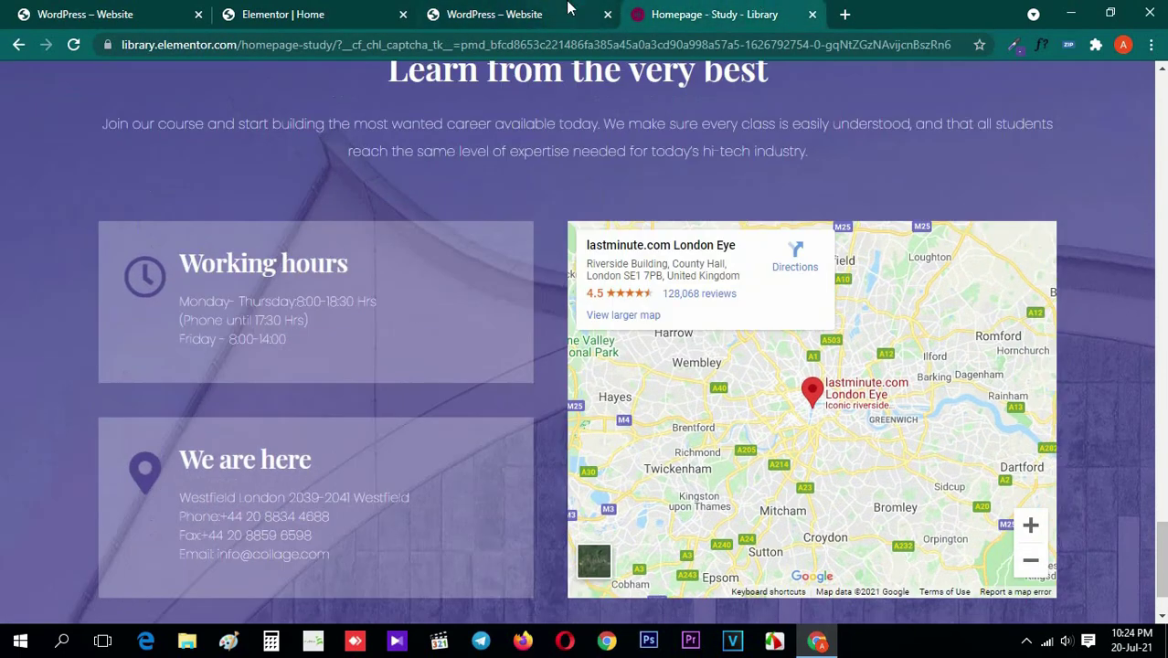
left_click(574, 11)
scroll(8, 313, "down", 2)
left_click(667, 7)
scroll(4, 329, "down", 1)
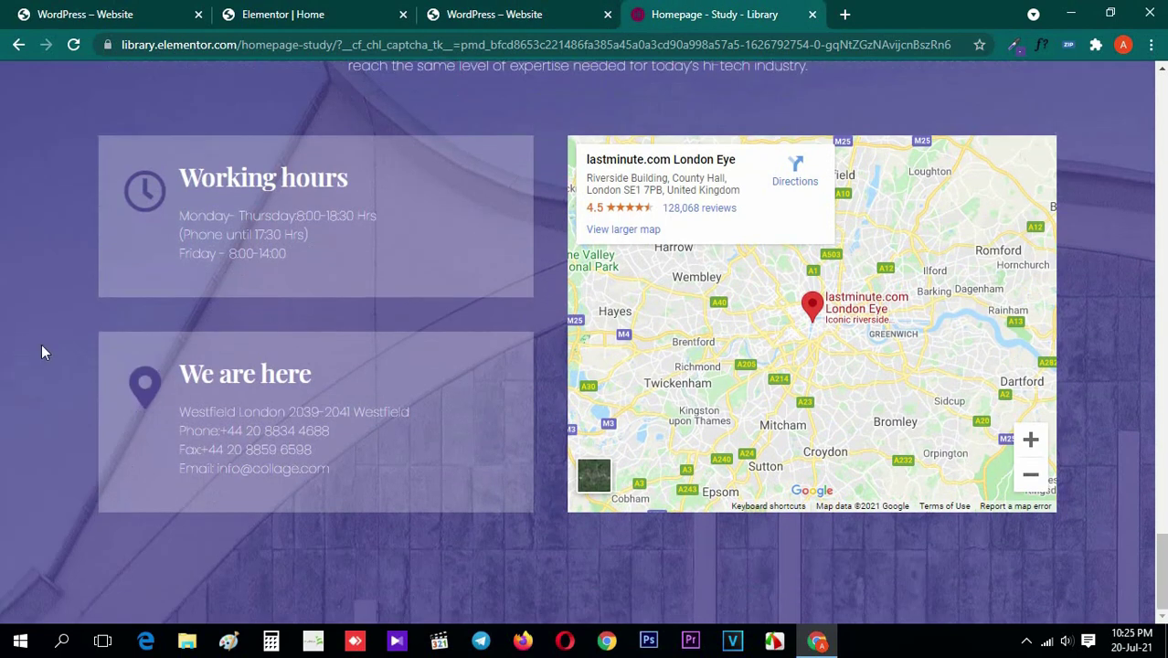